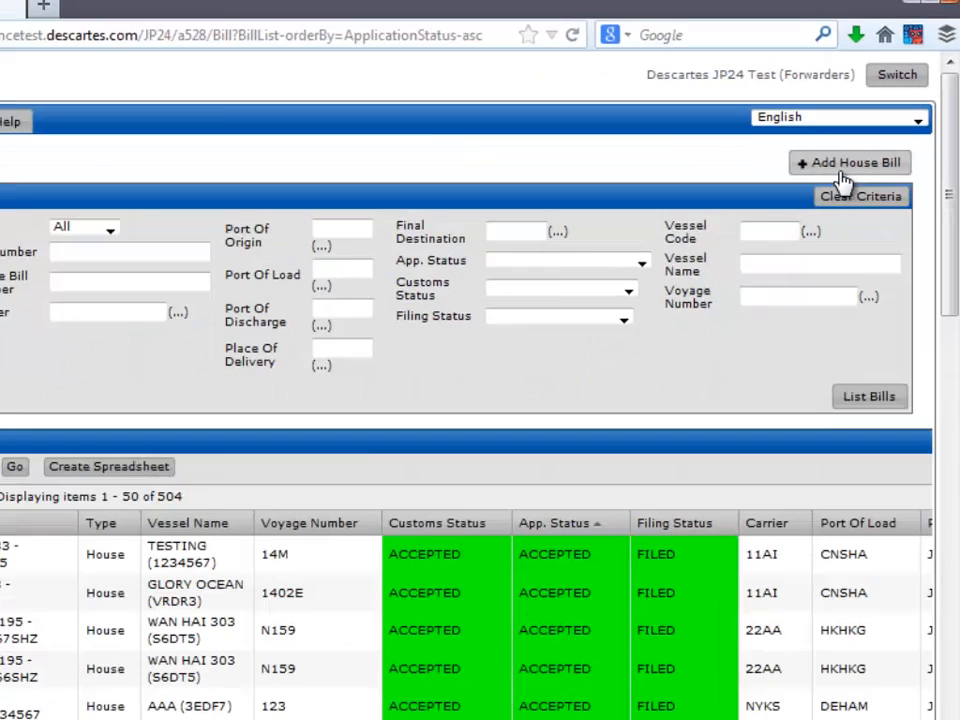
Step: Start creating a new house bill
{"action": "left_click", "coordinate": [672, 368]}
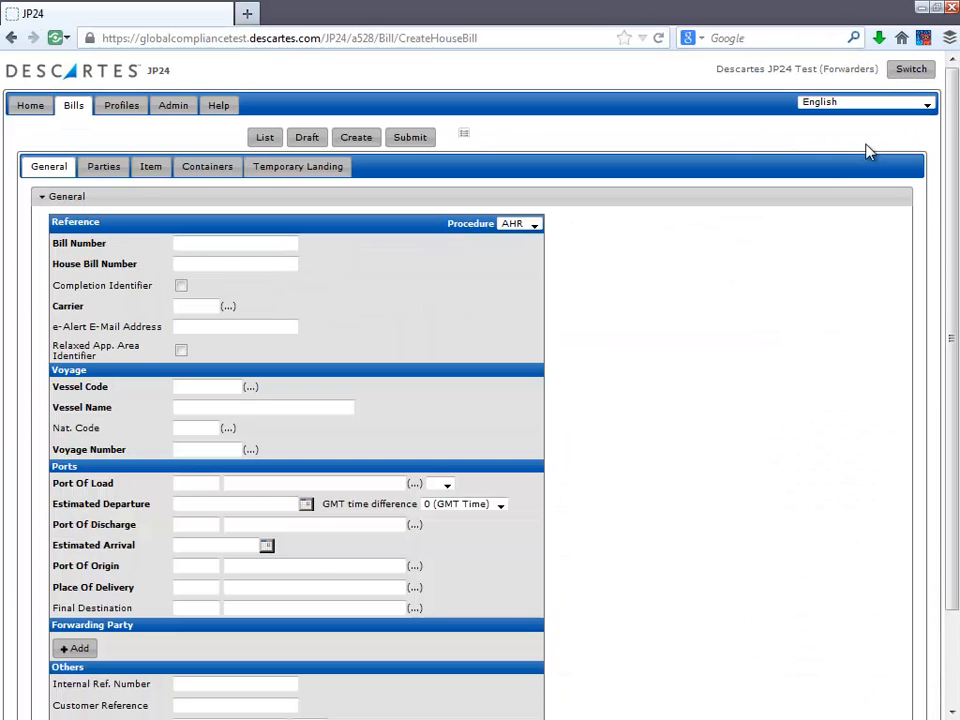
{"action": "key", "text": "ctrl+plus"}
{"action": "key", "text": "ctrl+plus"}
{"action": "key", "text": "ctrl+plus"}
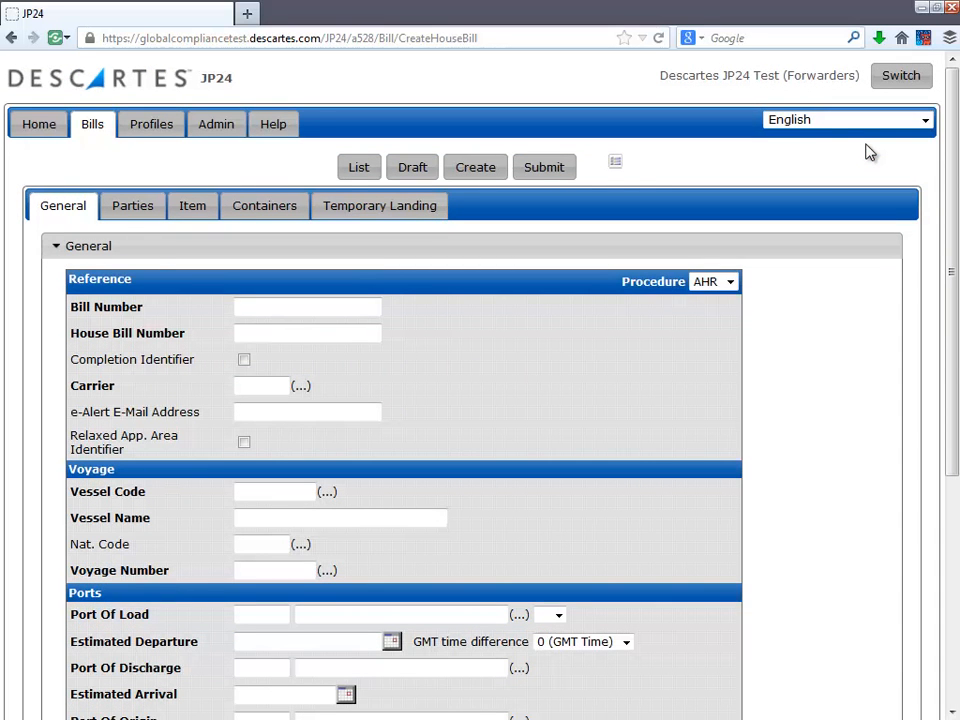
Step: Switch the form to its single-page layout, review all sections down to Temporary Landing, and return to the tabbed layout
{"action": "left_click", "coordinate": [617, 166]}
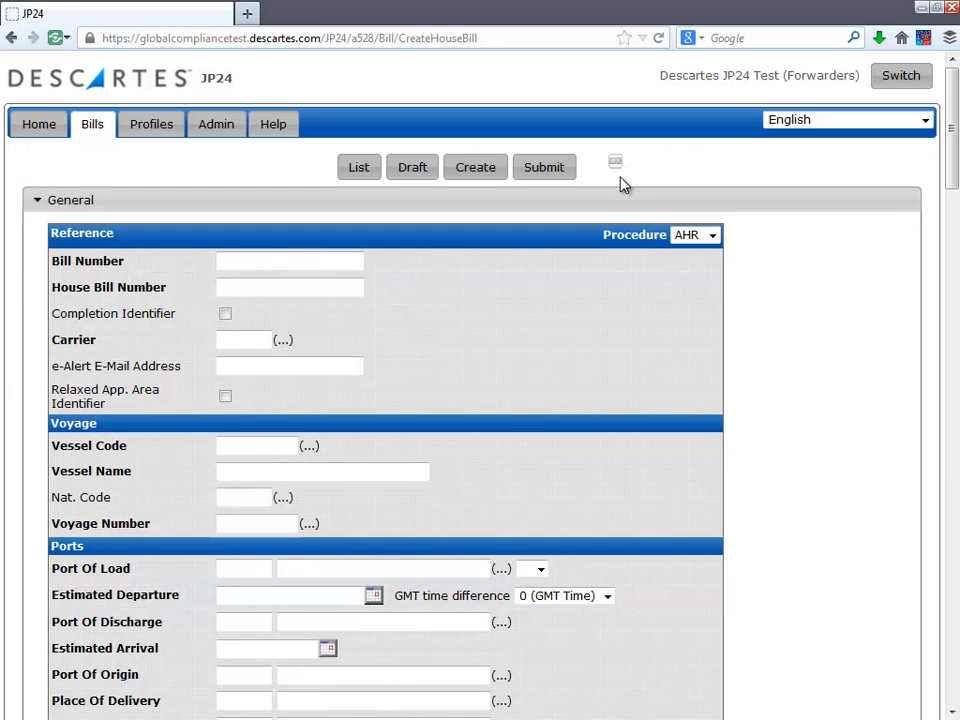
{"action": "scroll", "coordinate": [620, 183], "scroll_direction": "down", "scroll_amount": 3}
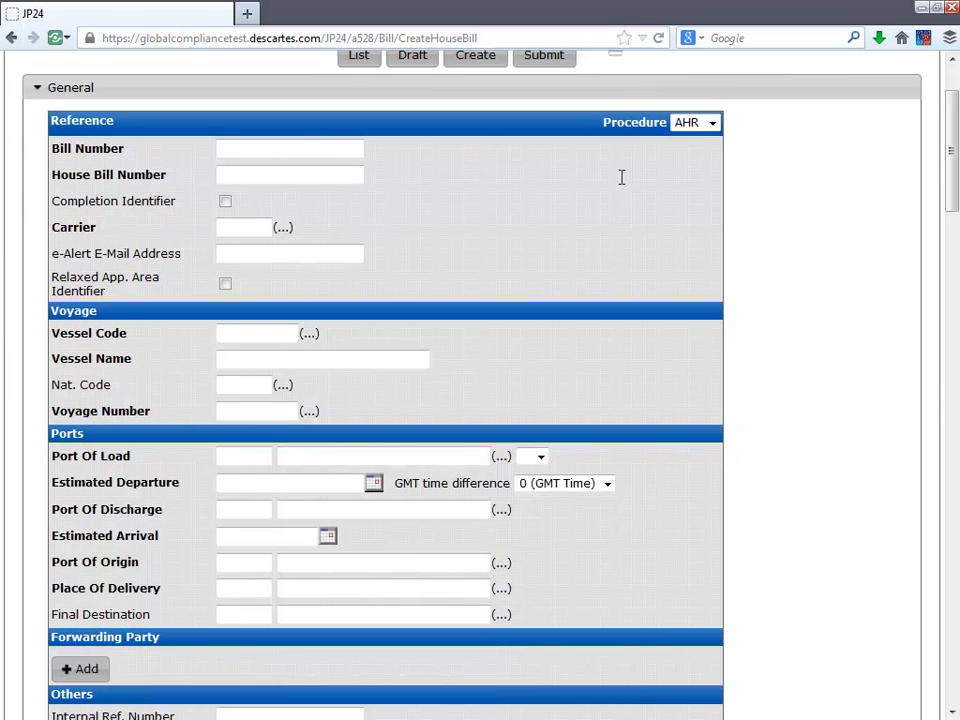
{"action": "scroll", "coordinate": [620, 183], "scroll_direction": "down", "scroll_amount": 4}
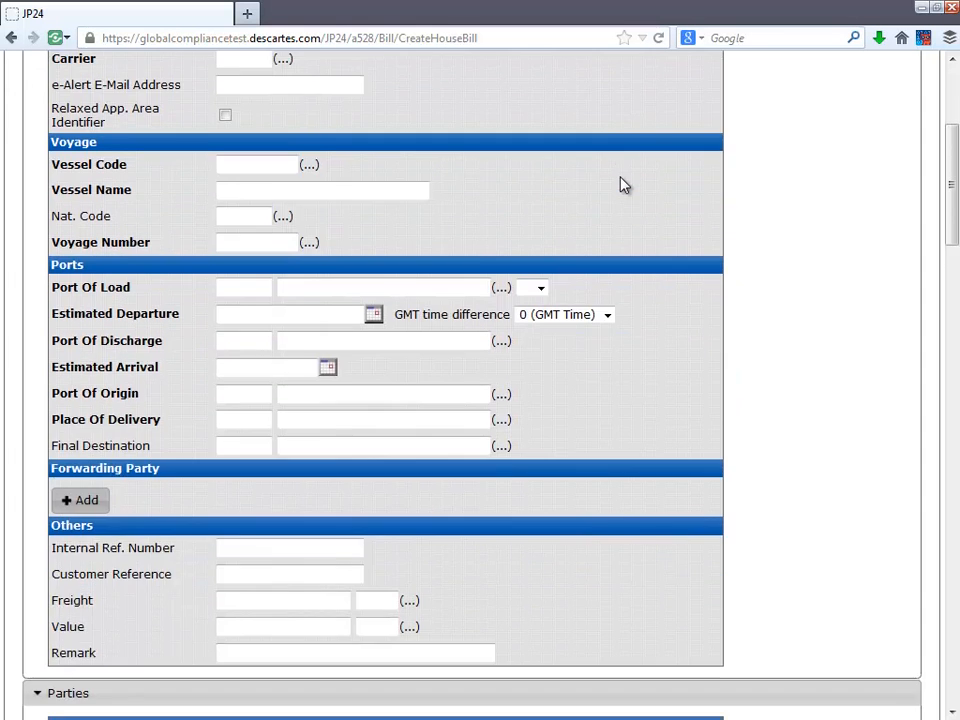
{"action": "scroll", "coordinate": [620, 183], "scroll_direction": "down", "scroll_amount": 4}
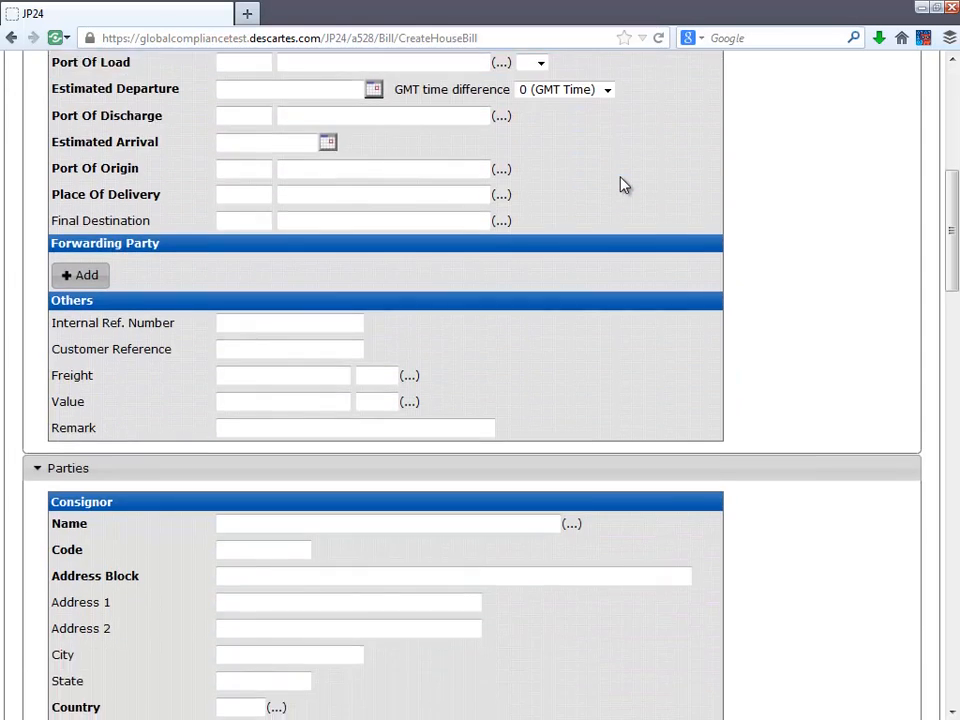
{"action": "scroll", "coordinate": [620, 183], "scroll_direction": "down", "scroll_amount": 10}
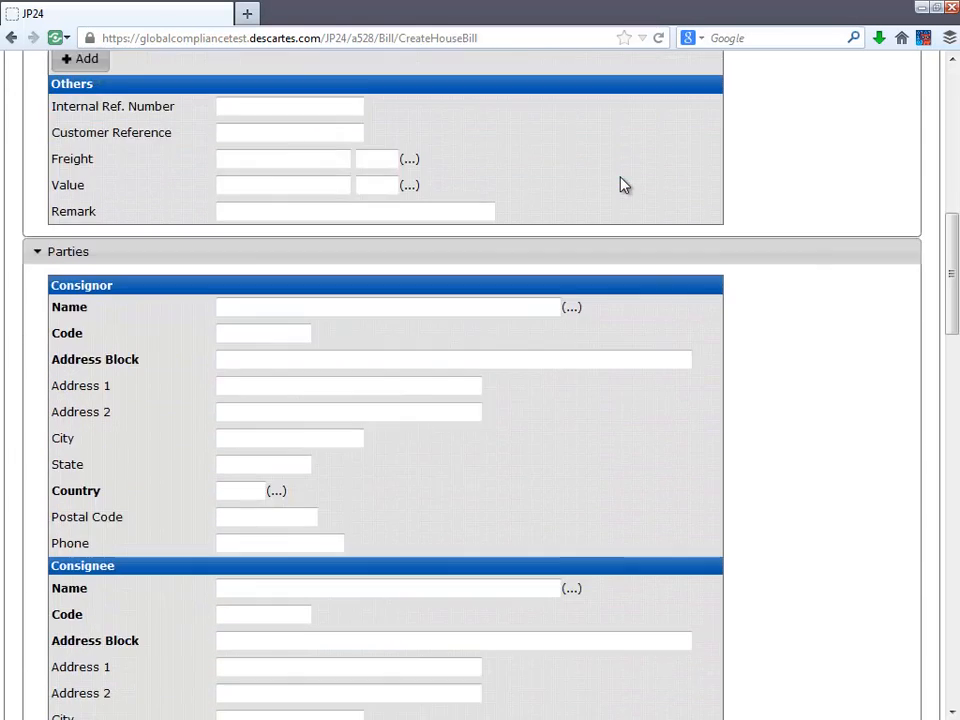
{"action": "scroll", "coordinate": [620, 183], "scroll_direction": "down", "scroll_amount": 8}
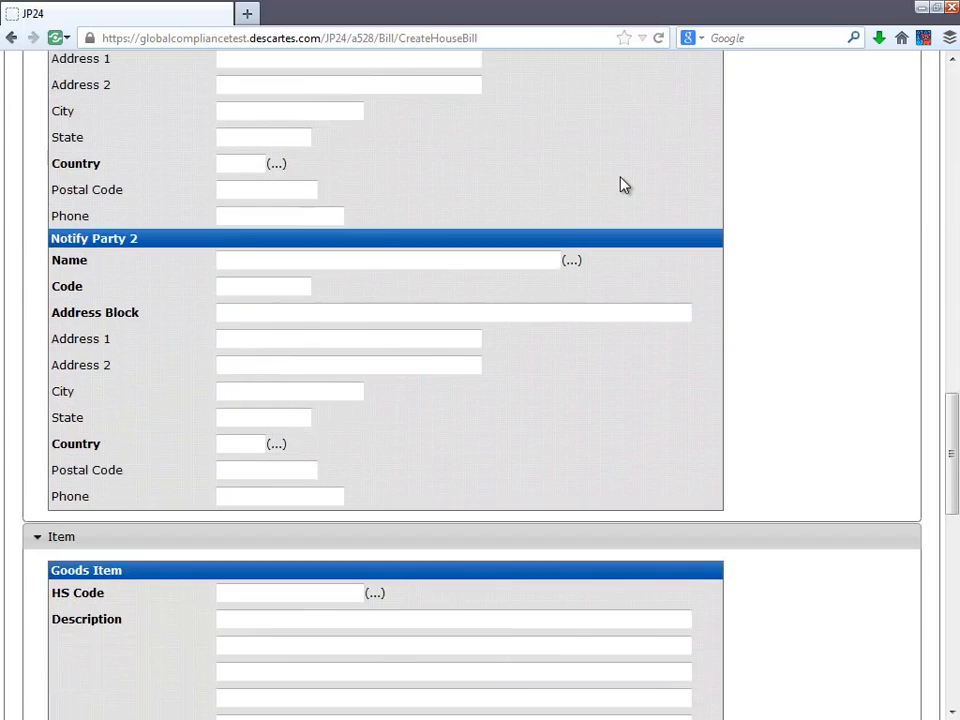
{"action": "scroll", "coordinate": [620, 183], "scroll_direction": "down", "scroll_amount": 14}
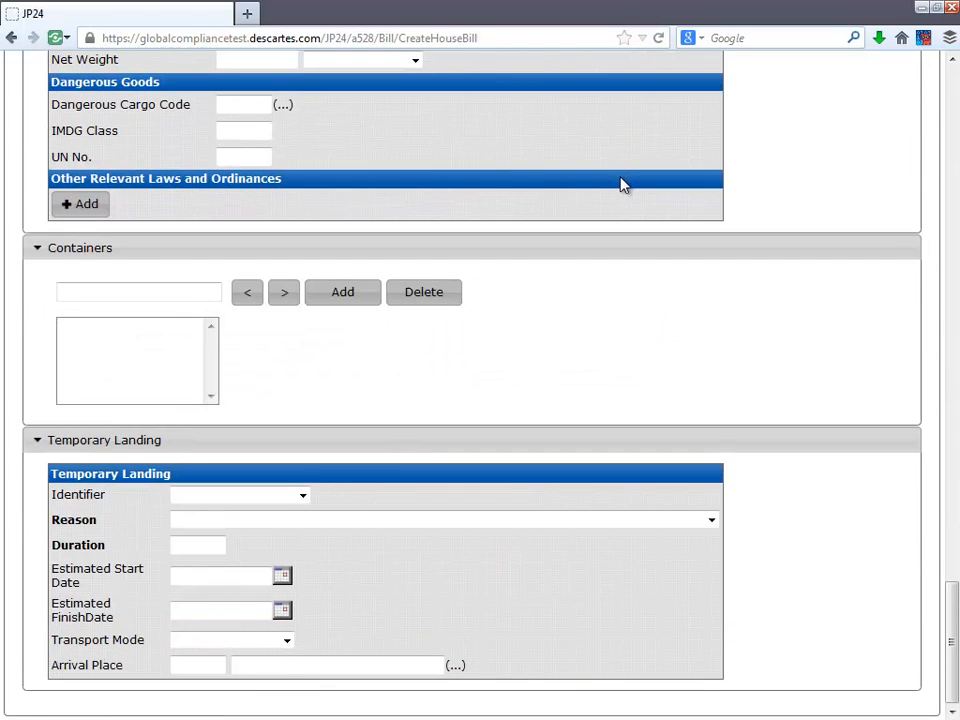
{"action": "scroll", "coordinate": [620, 183], "scroll_direction": "up", "scroll_amount": 20}
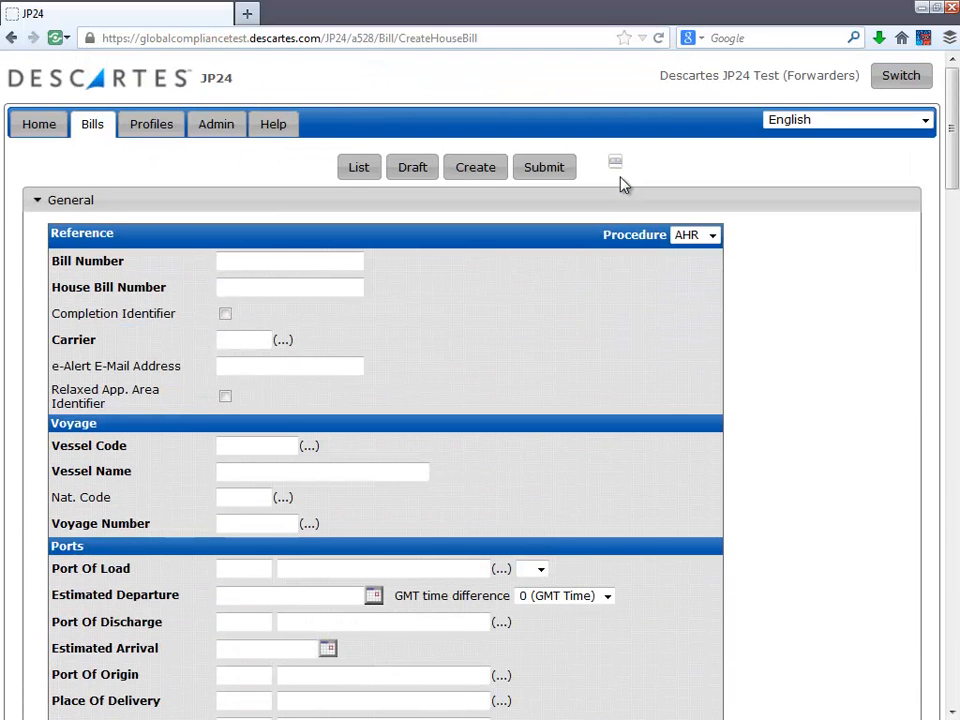
{"action": "left_click", "coordinate": [617, 165]}
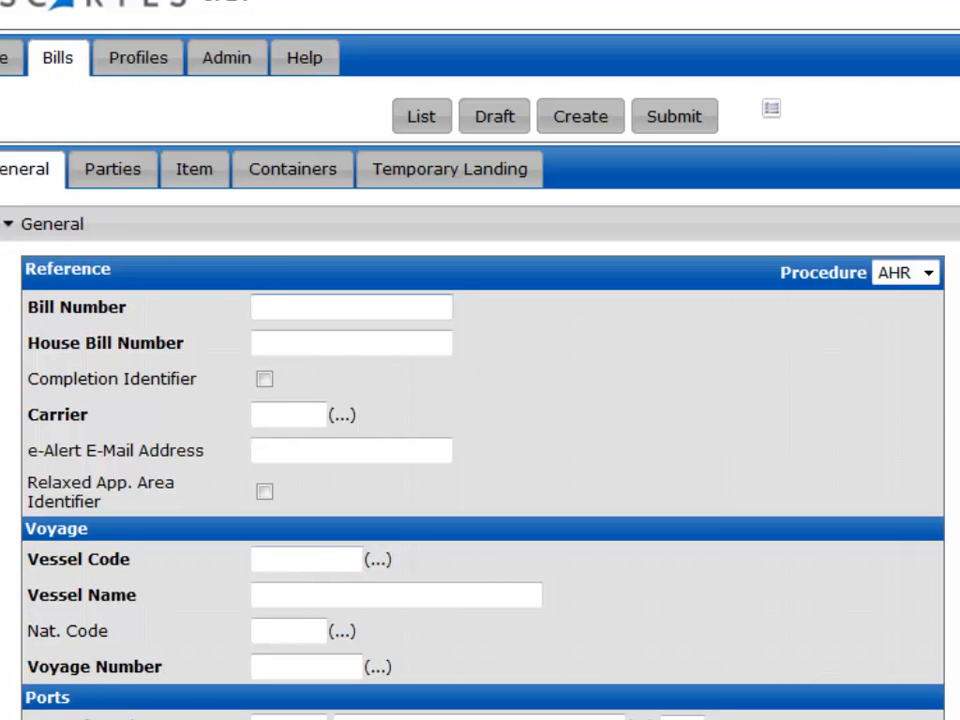
Step: Enter 11ABMBL19FEB15A as the Bill Number
{"action": "type", "text": "11ABMBL19"}
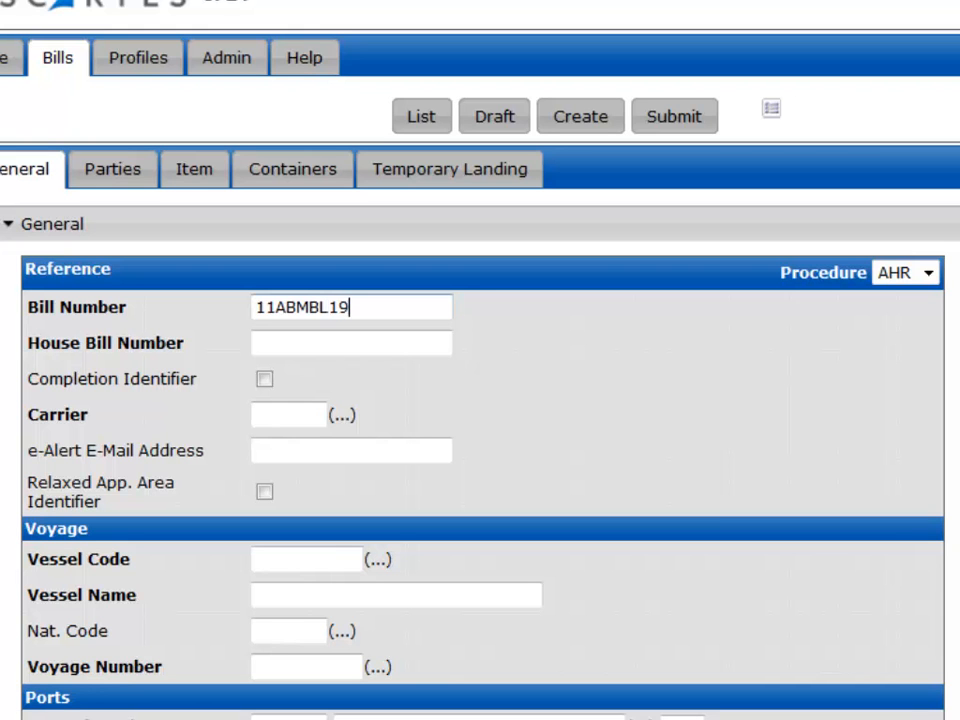
{"action": "type", "text": "FEB15A"}
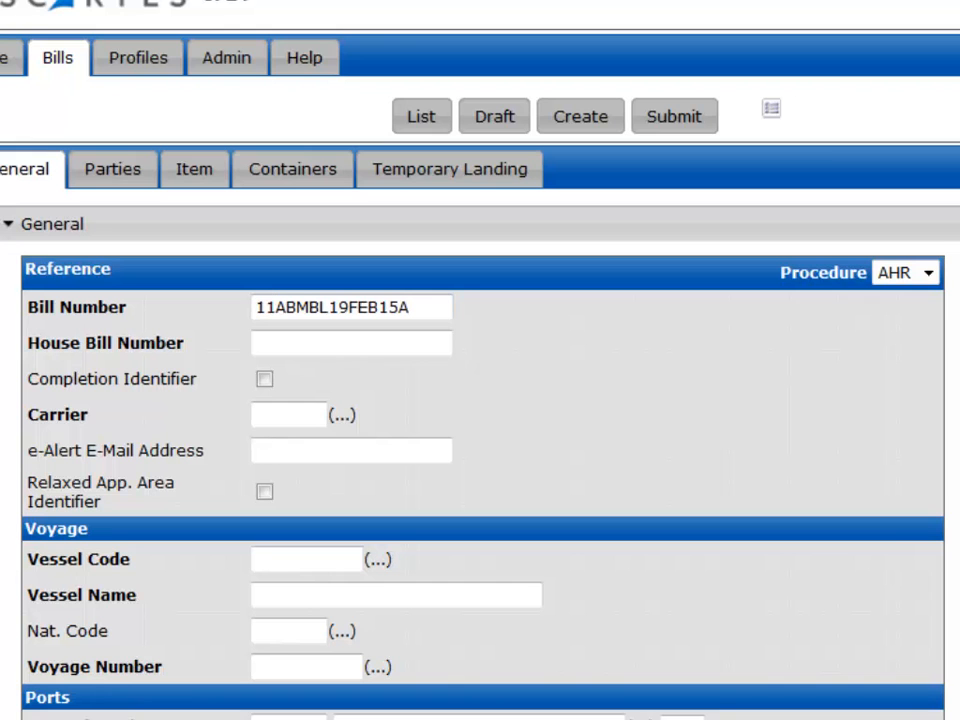
Step: Enter J0F719FEB14HBA as the House Bill Number
{"action": "key", "text": "Tab"}
{"action": "type", "text": "J0F719FEB"}
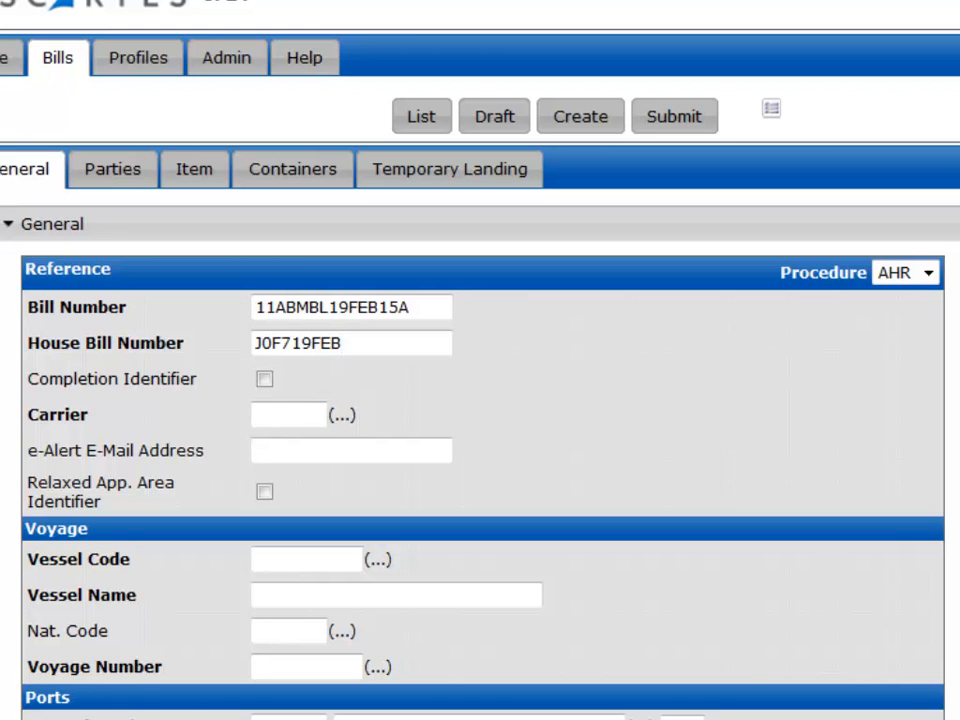
{"action": "type", "text": "14HBA"}
Step: Set the carrier to 11AB, AZIA KAIUN CO.,LTD., leaving Completion Identifier unchecked
{"action": "left_click", "coordinate": [266, 382]}
{"action": "left_click", "coordinate": [266, 386]}
{"action": "left_click", "coordinate": [280, 415]}
{"action": "type", "text": "1"}
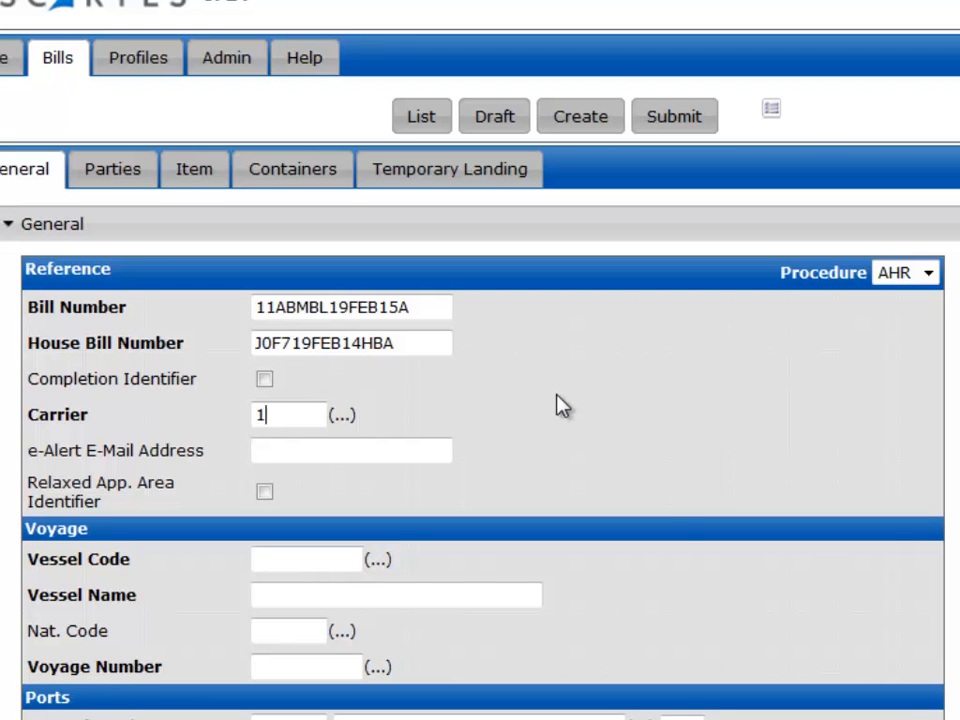
{"action": "type", "text": "1A"}
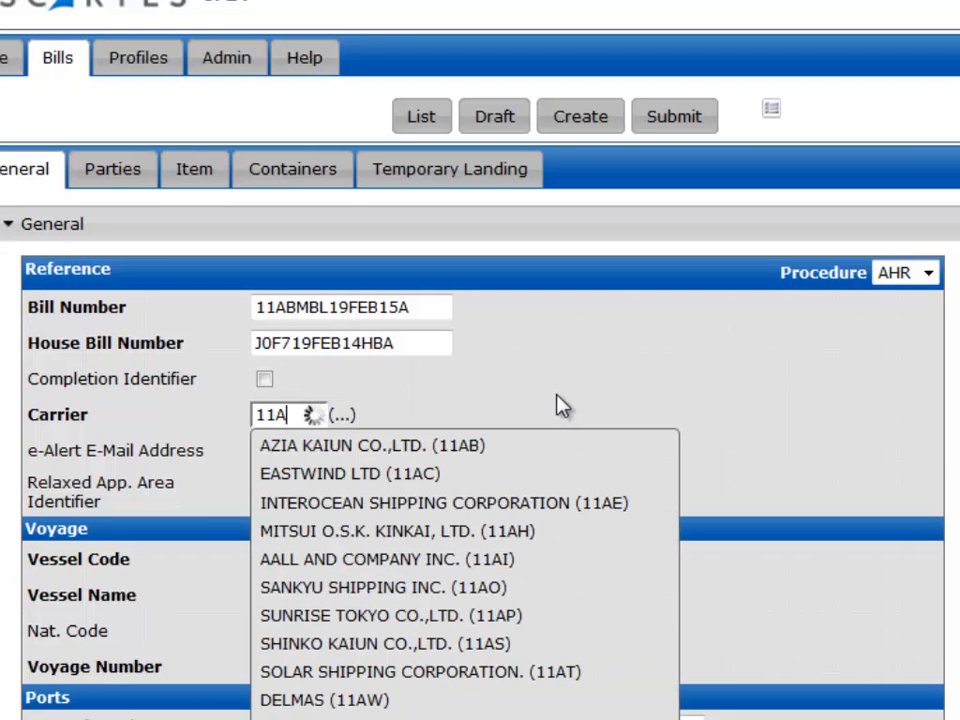
{"action": "type", "text": "B"}
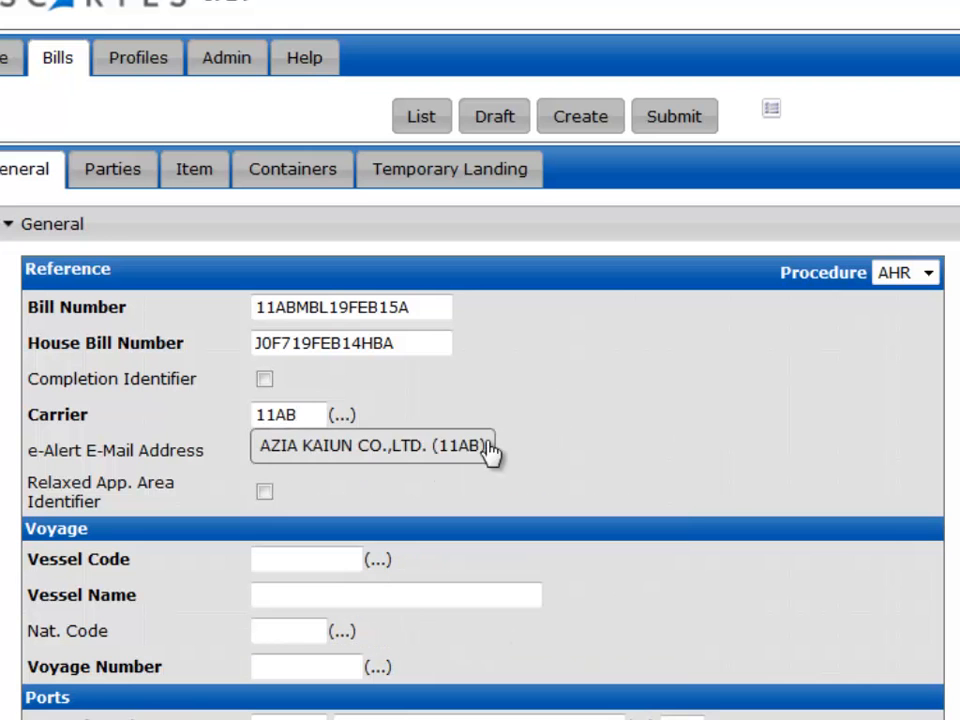
{"action": "left_click", "coordinate": [490, 453]}
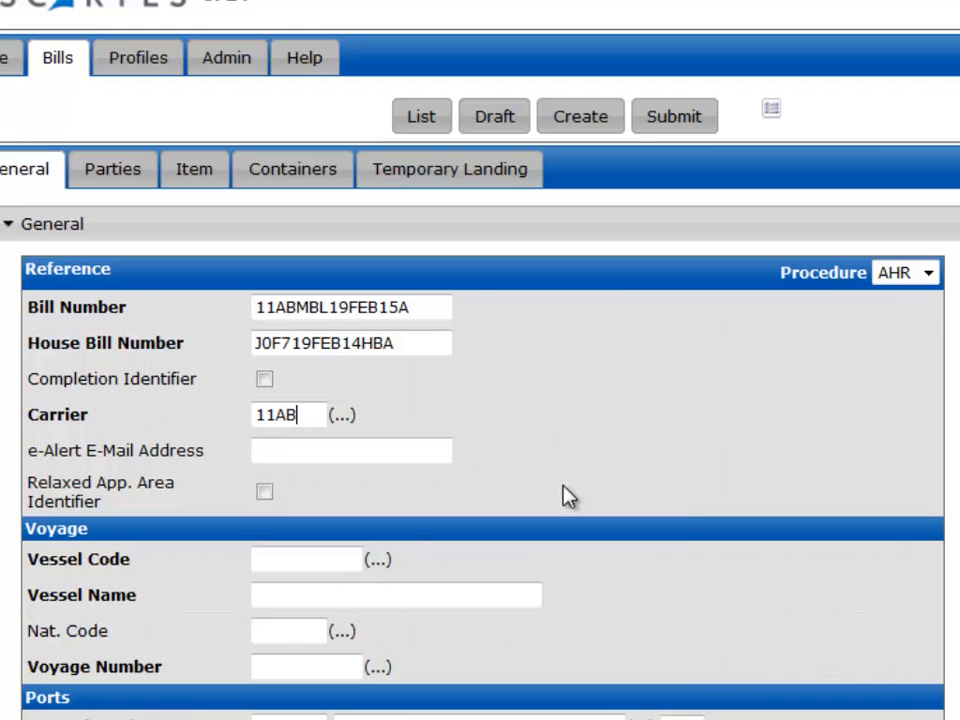
Step: Fill in the contact's e-mail address in the e-Alert E-Mail Address field
{"action": "left_click", "coordinate": [391, 445]}
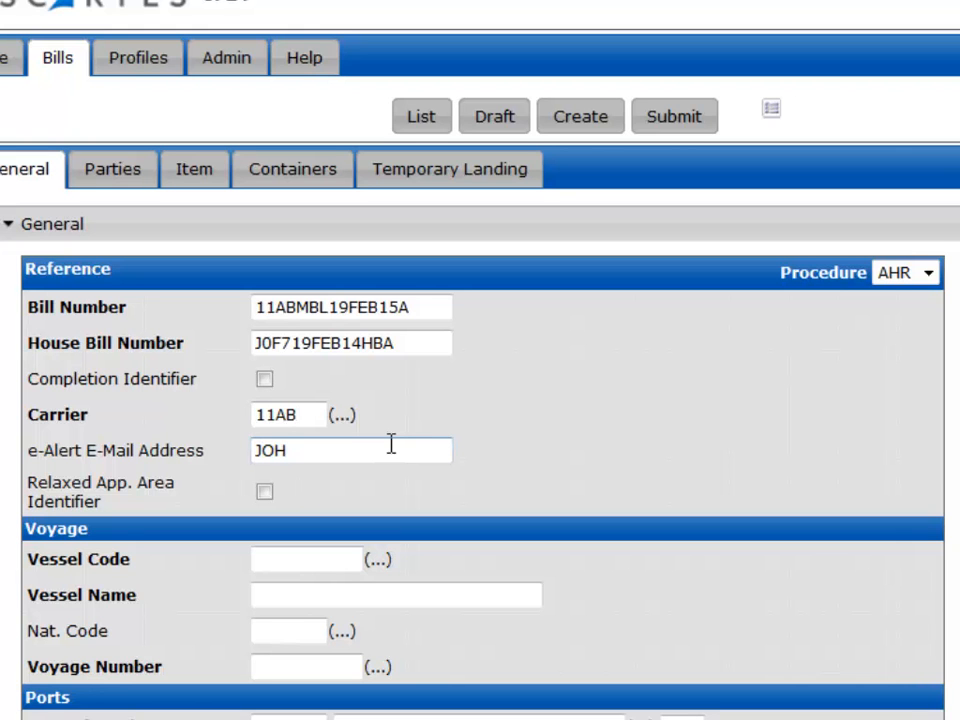
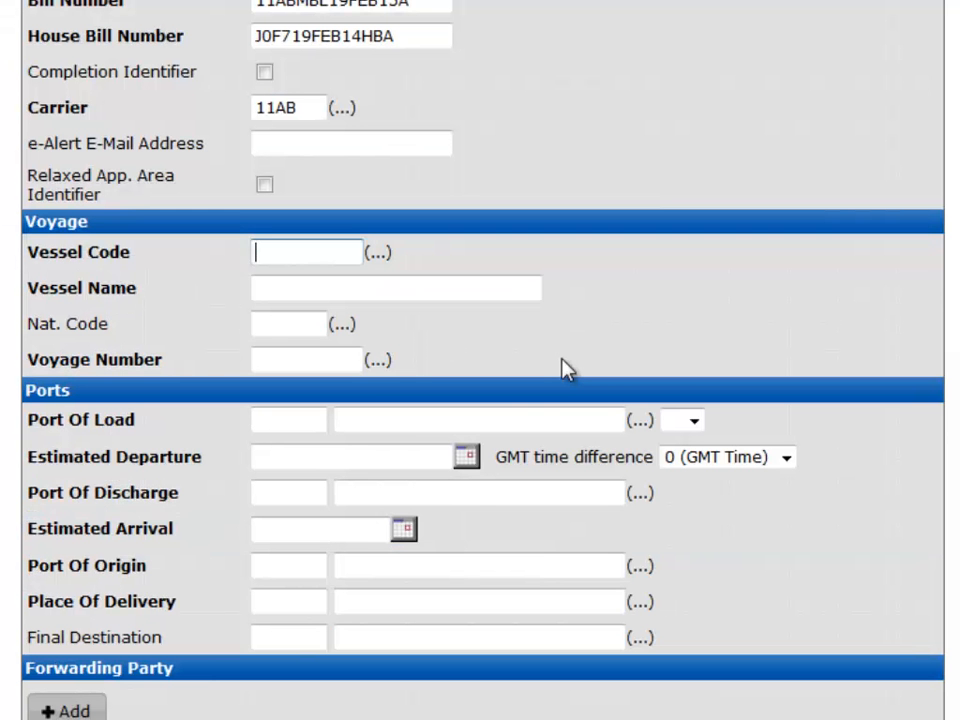
Step: Select the vessel THE TALL SHIP (9876543) by its code and set the voyage number to 809e
{"action": "type", "text": "98"}
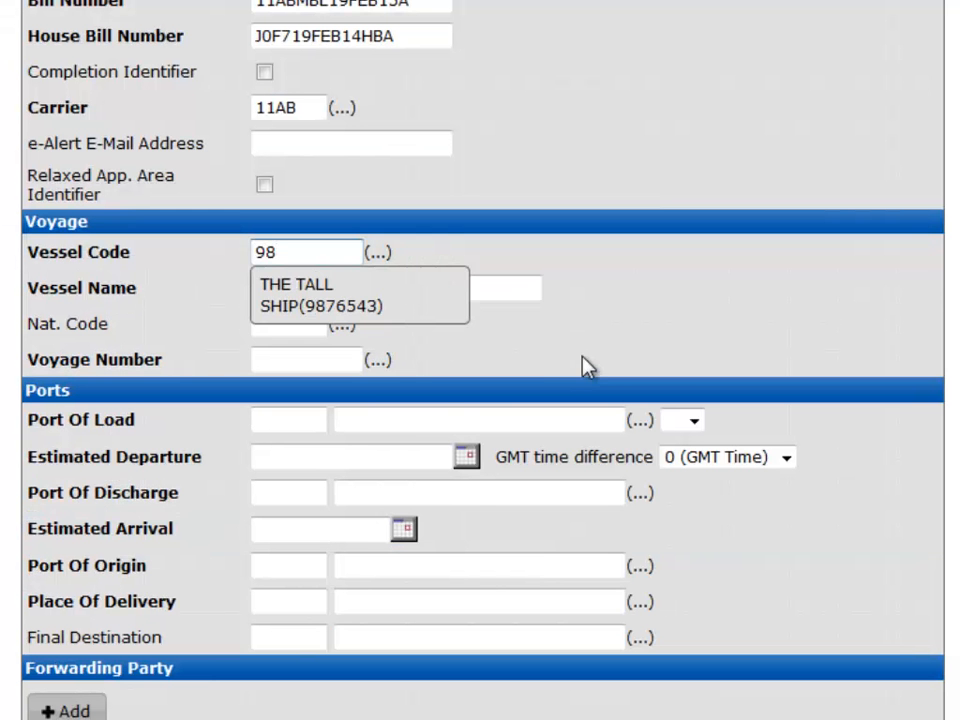
{"action": "left_click", "coordinate": [390, 307]}
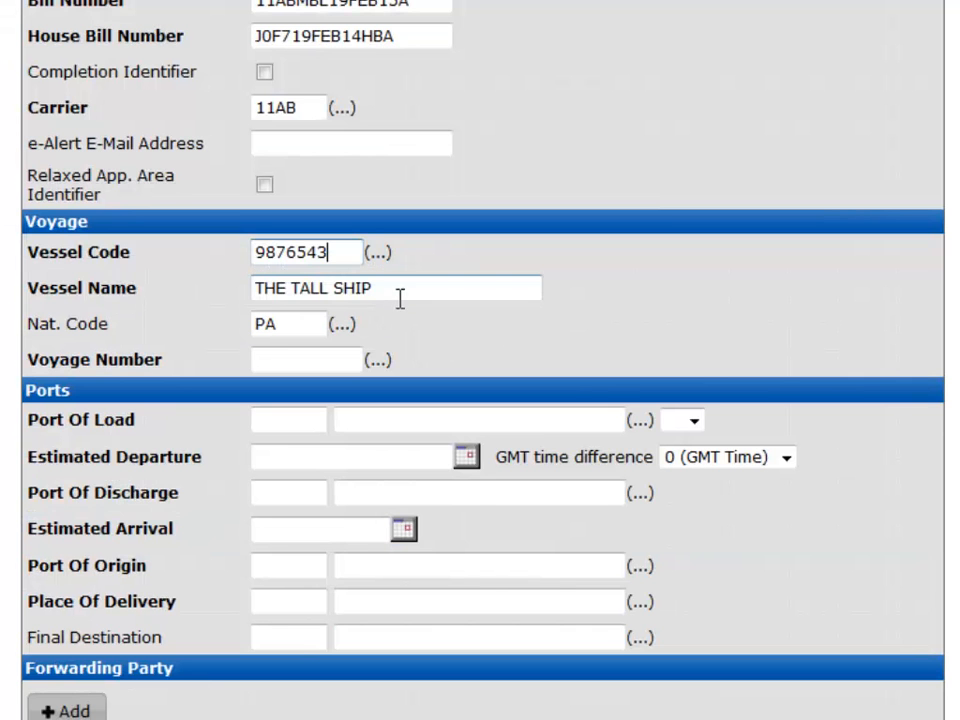
{"action": "left_click", "coordinate": [354, 358]}
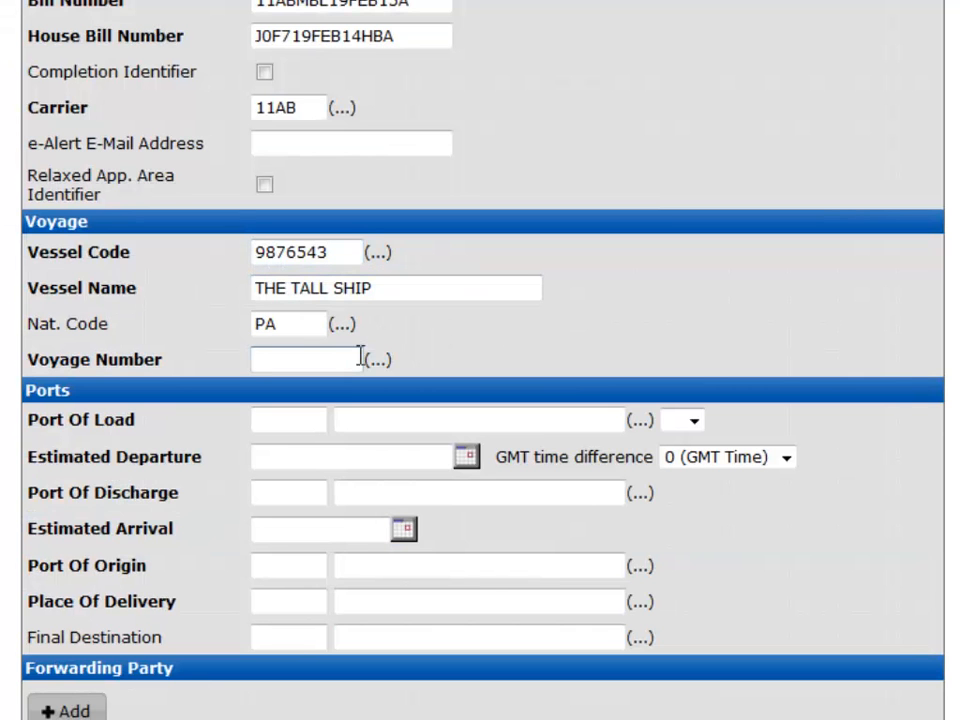
{"action": "type", "text": "809e"}
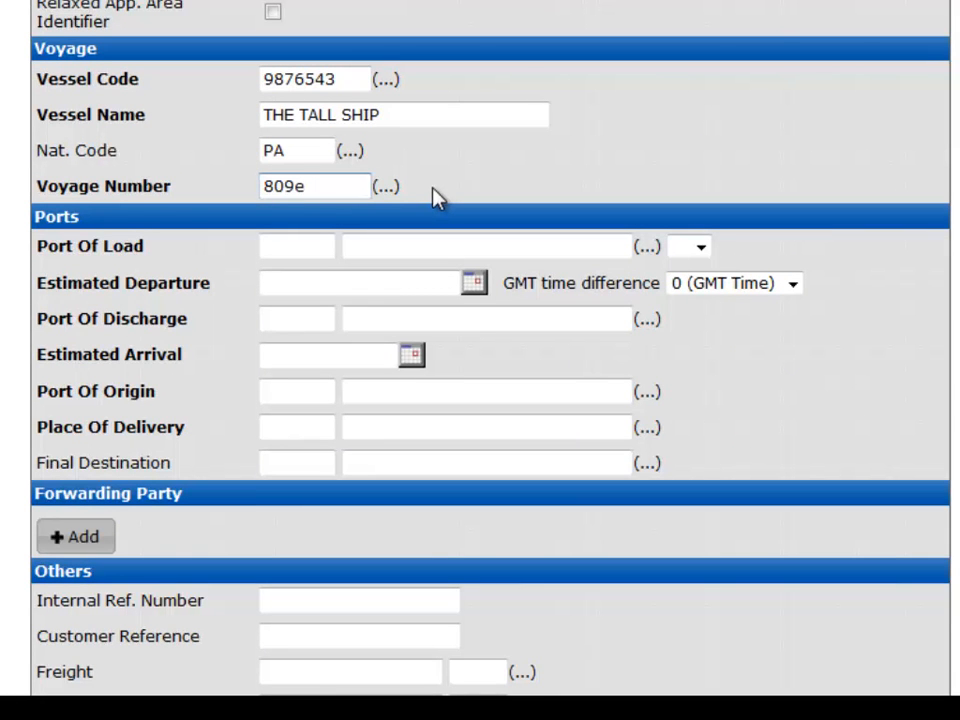
Step: Set the port of load to USLAX, LOS ANGELES - CA, leaving its sequence number empty
{"action": "left_click", "coordinate": [303, 248]}
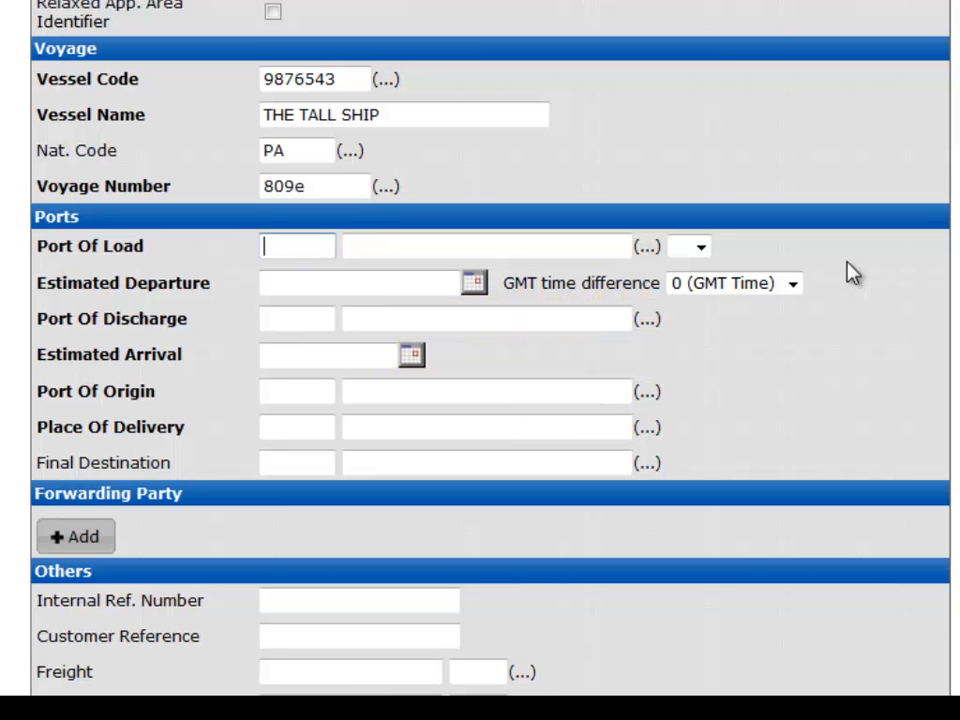
{"action": "type", "text": "US"}
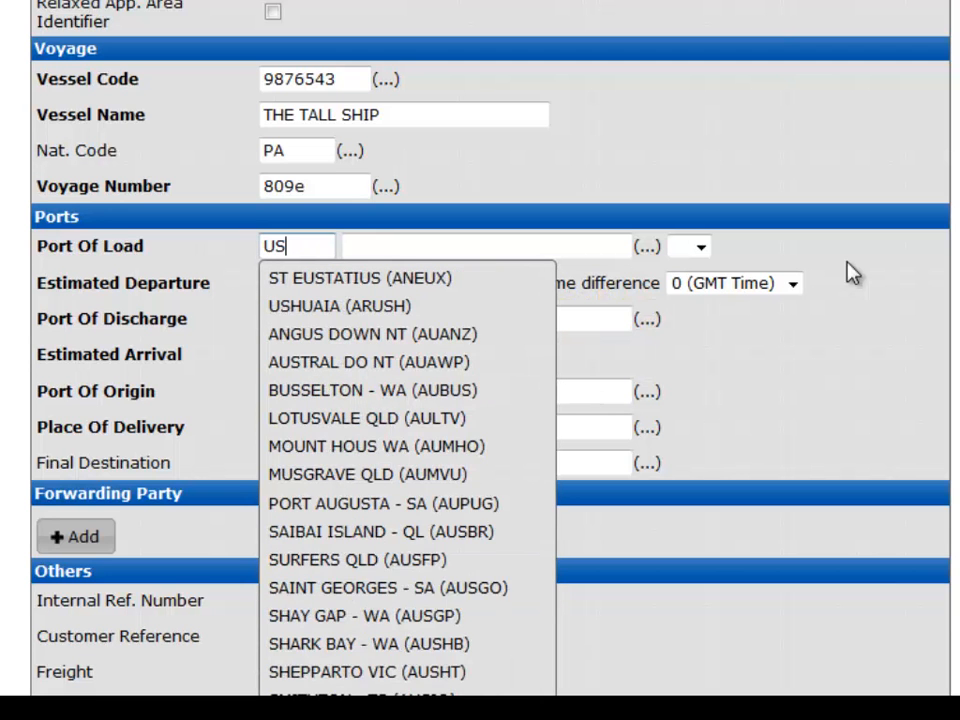
{"action": "type", "text": "LA"}
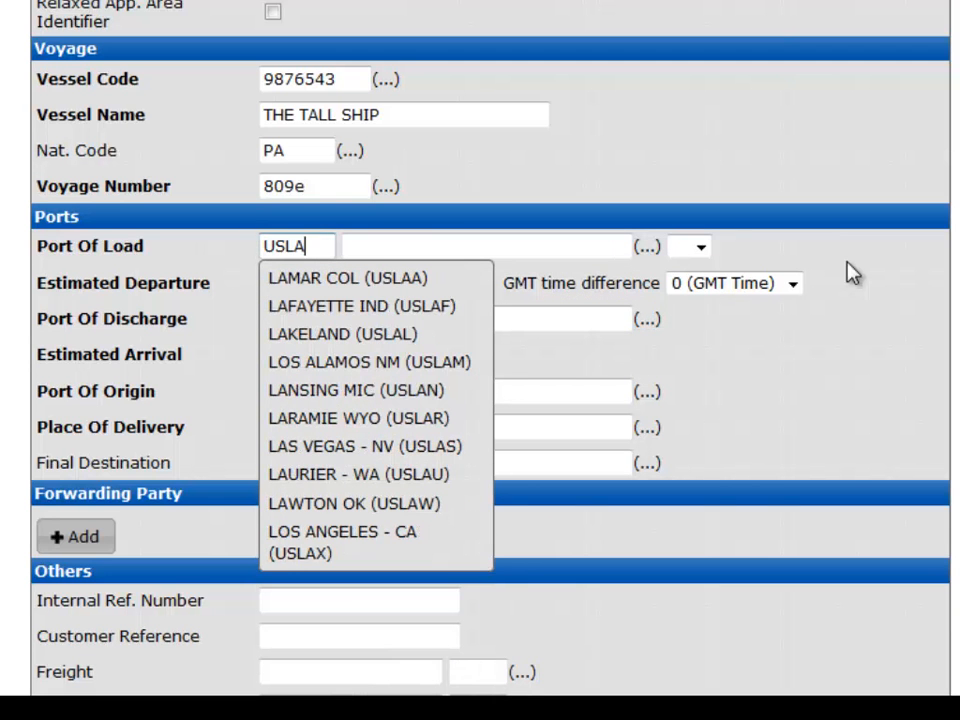
{"action": "type", "text": "X"}
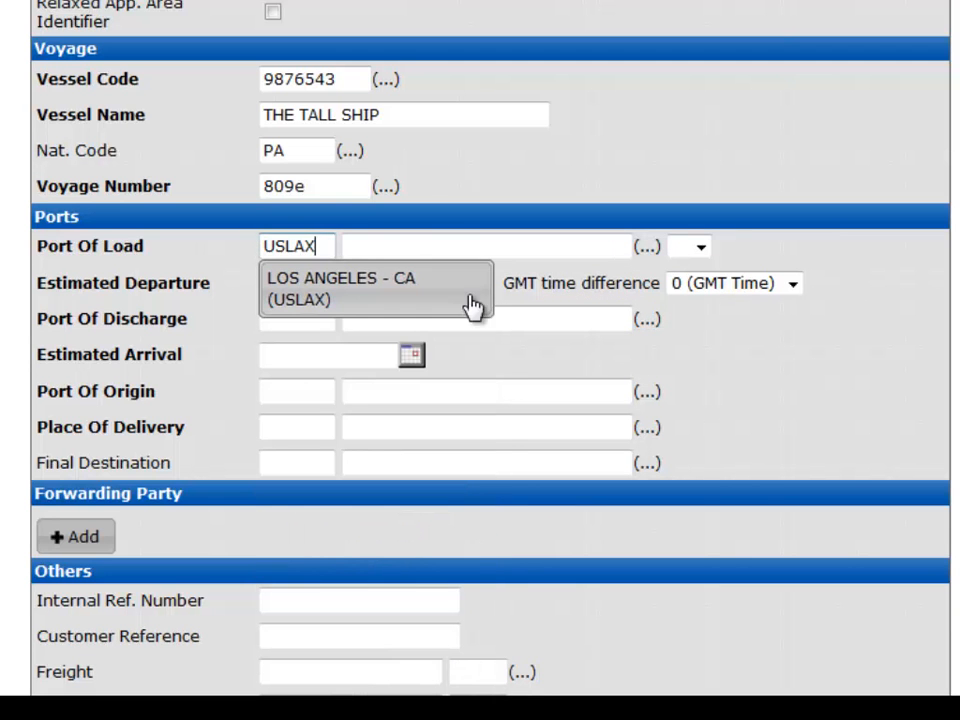
{"action": "left_click", "coordinate": [440, 302]}
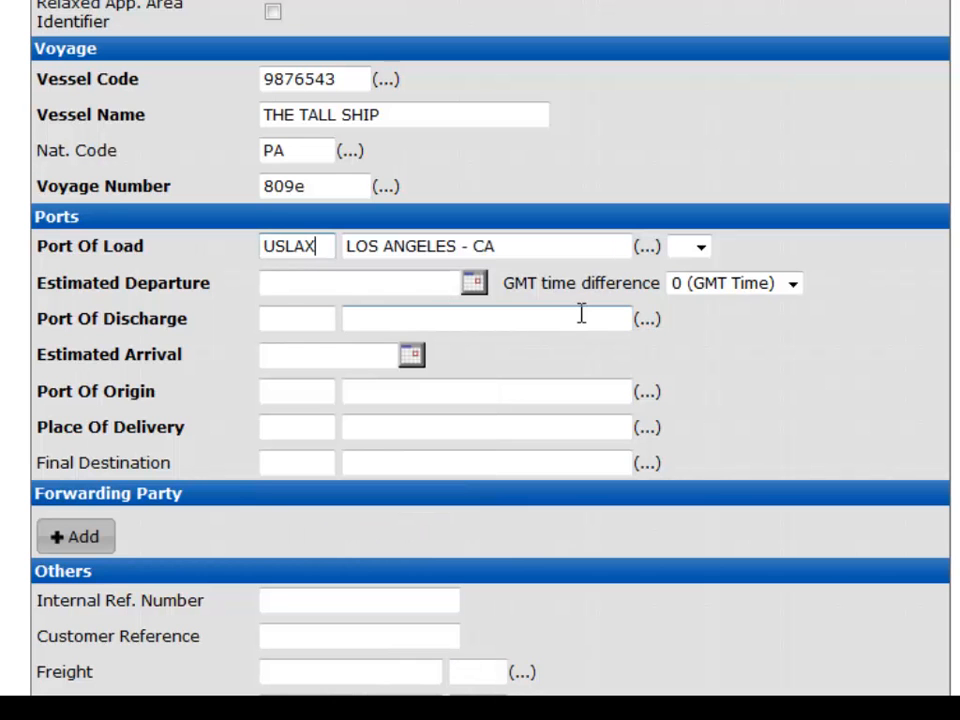
{"action": "left_click", "coordinate": [711, 251]}
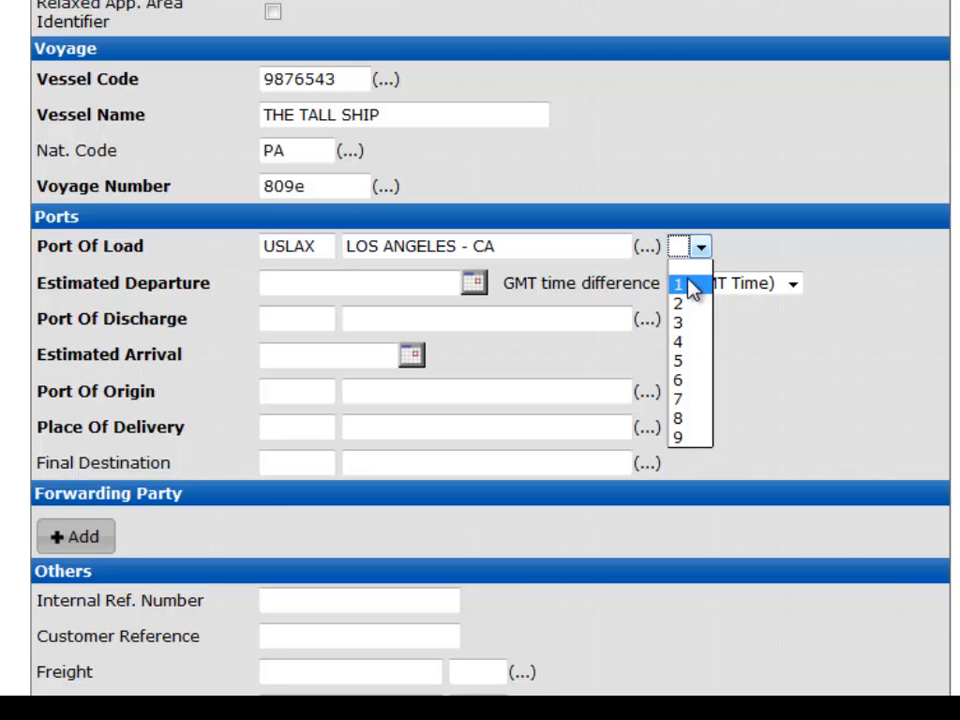
{"action": "left_click", "coordinate": [699, 251]}
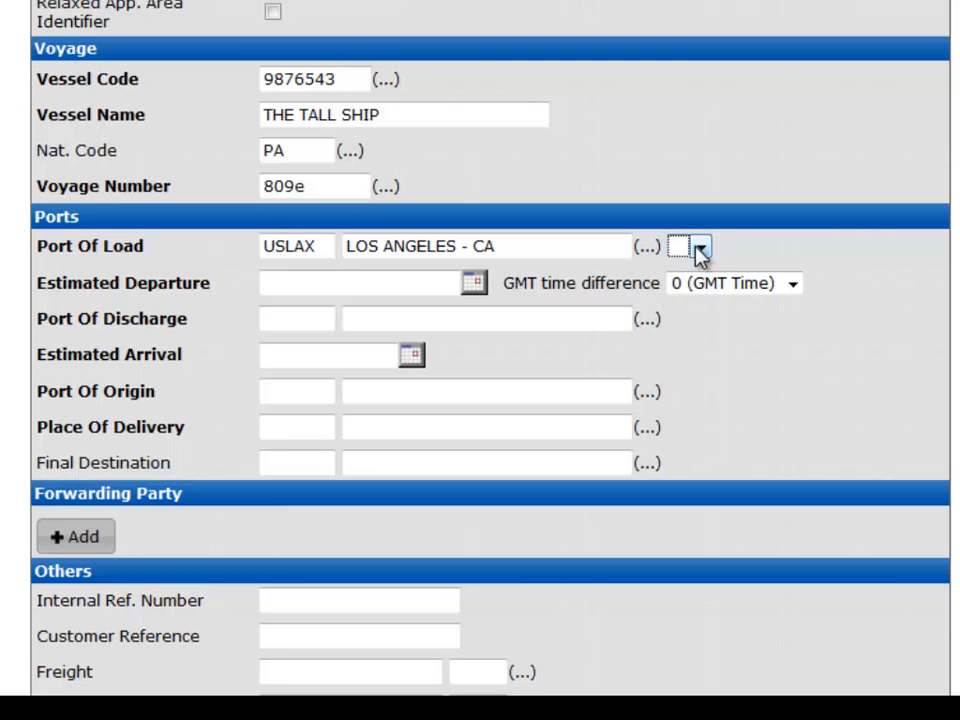
Step: Set the estimated departure to 28 February 2014 with the date picker
{"action": "left_click", "coordinate": [479, 287]}
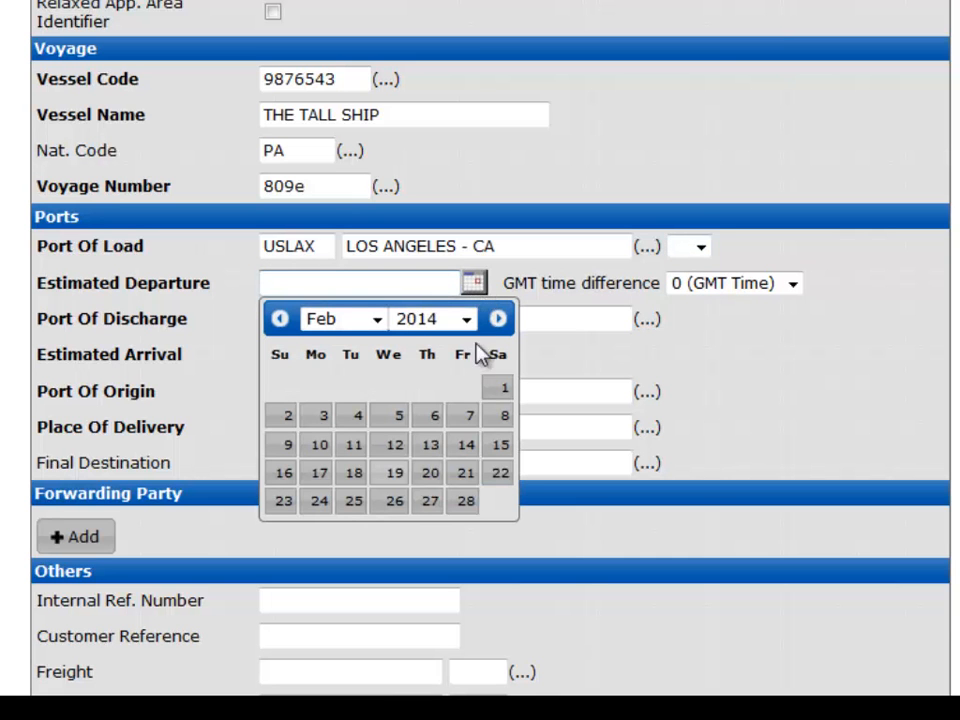
{"action": "left_click", "coordinate": [466, 503]}
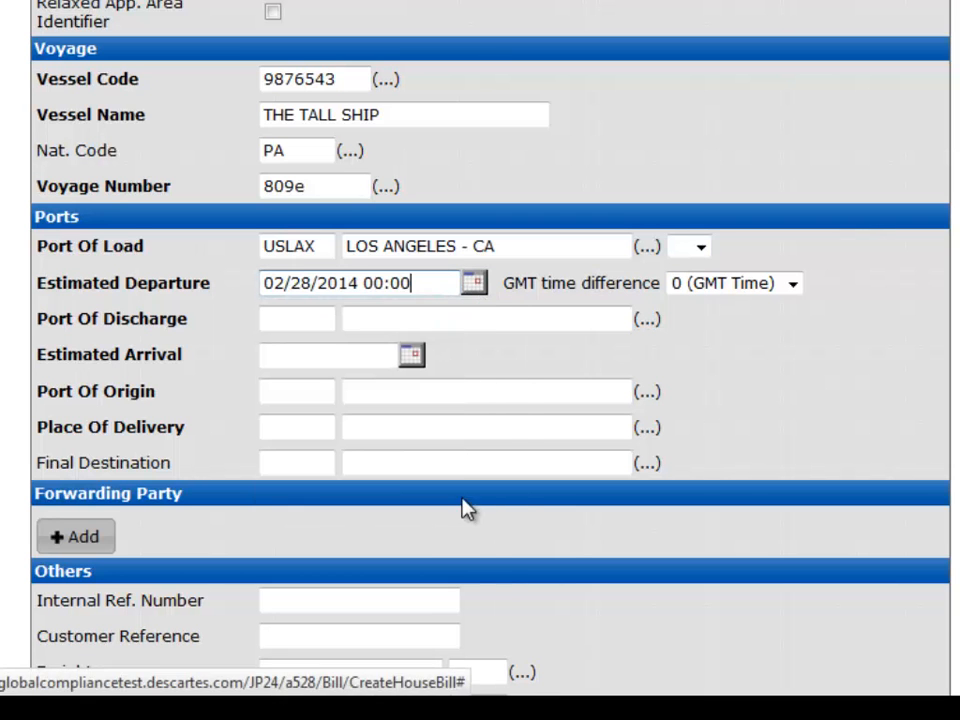
Step: Set the estimated departure time to 12:00 and the GMT time difference to +08:00
{"action": "key", "text": "BackSpace"}
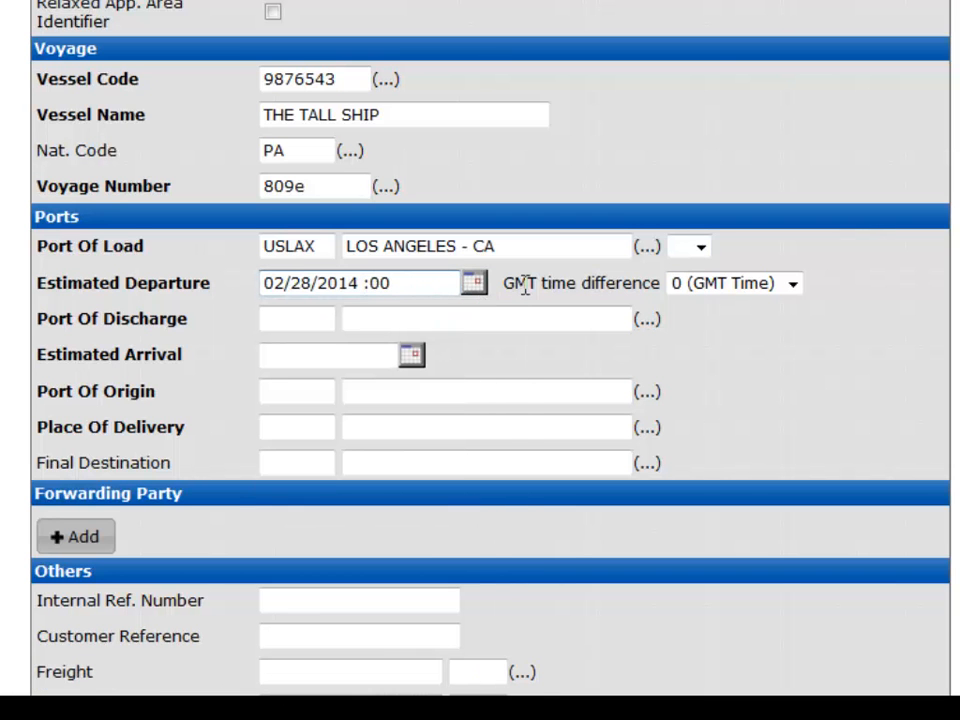
{"action": "type", "text": "12"}
{"action": "left_click", "coordinate": [793, 285]}
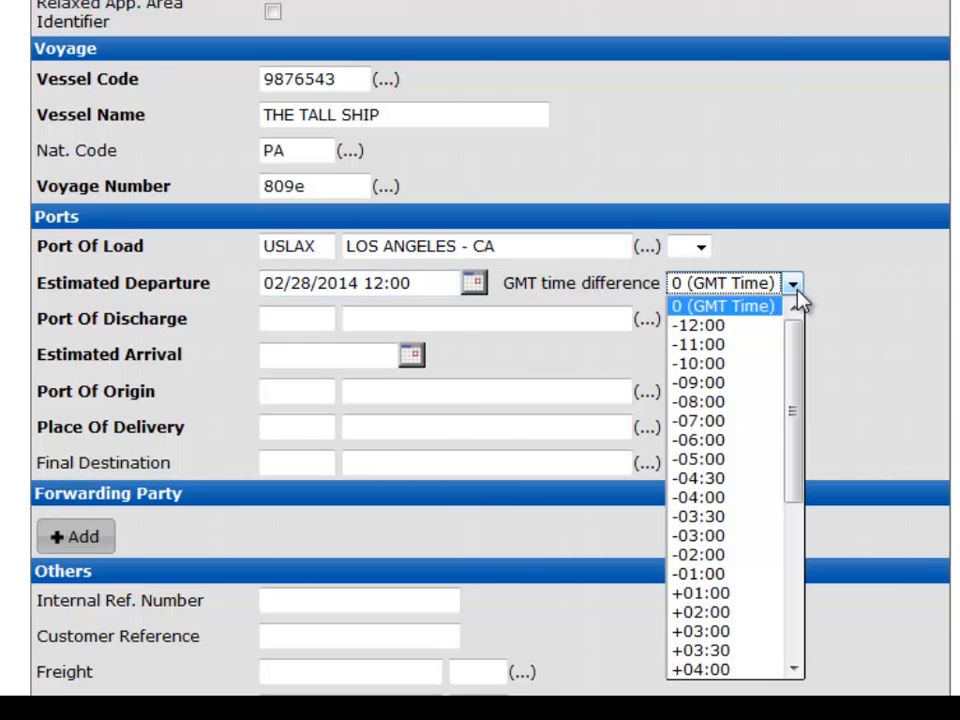
{"action": "left_click", "coordinate": [747, 460]}
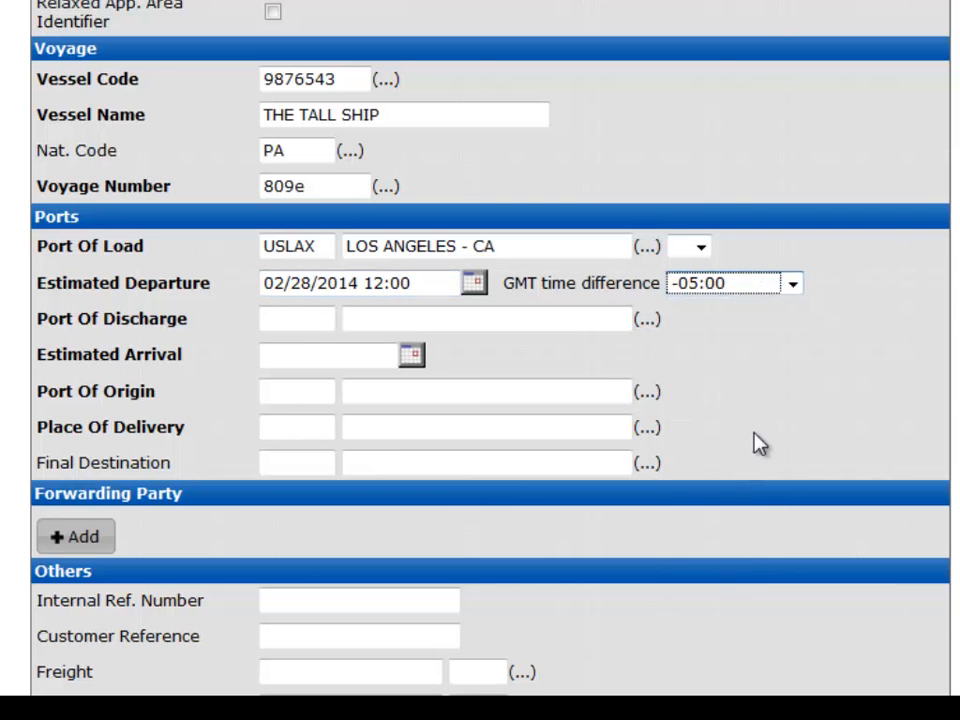
{"action": "left_click", "coordinate": [792, 284]}
{"action": "left_click_drag", "start_coordinate": [793, 328], "coordinate": [799, 474]}
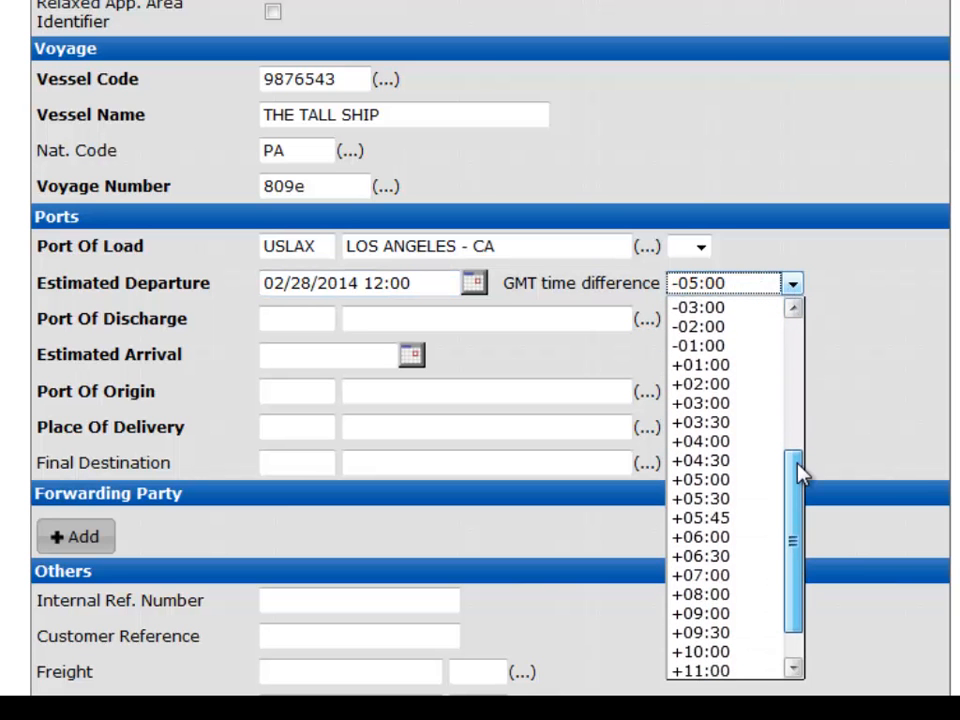
{"action": "left_click", "coordinate": [750, 596]}
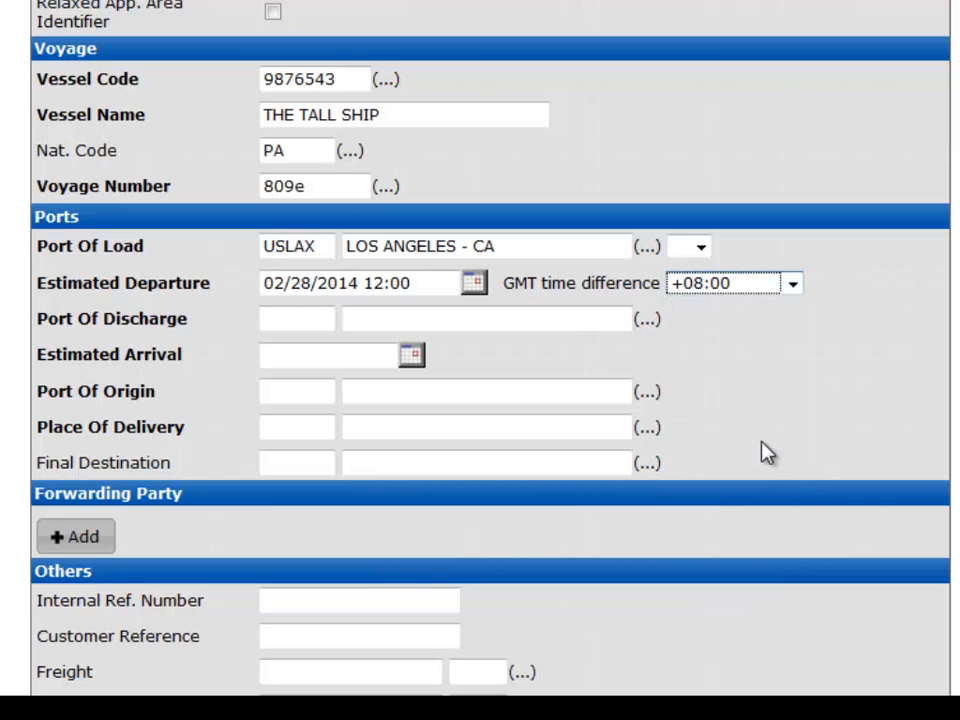
Step: Set the port of discharge to JPTYO, TOKYO - TOKYO by searching for Tokyo
{"action": "left_click", "coordinate": [321, 321]}
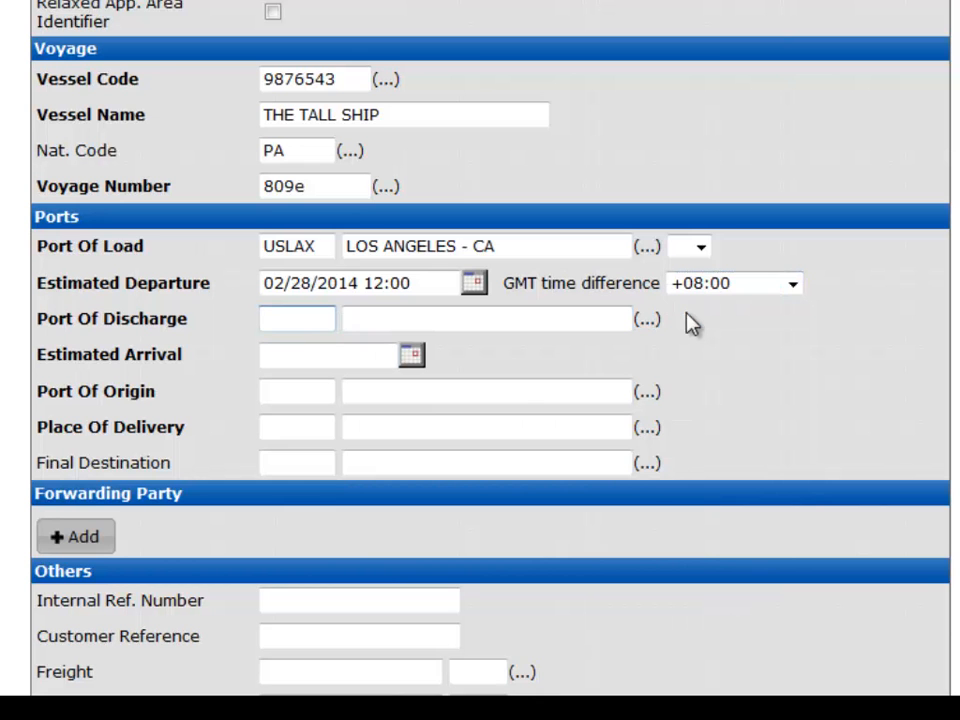
{"action": "type", "text": "TOK"}
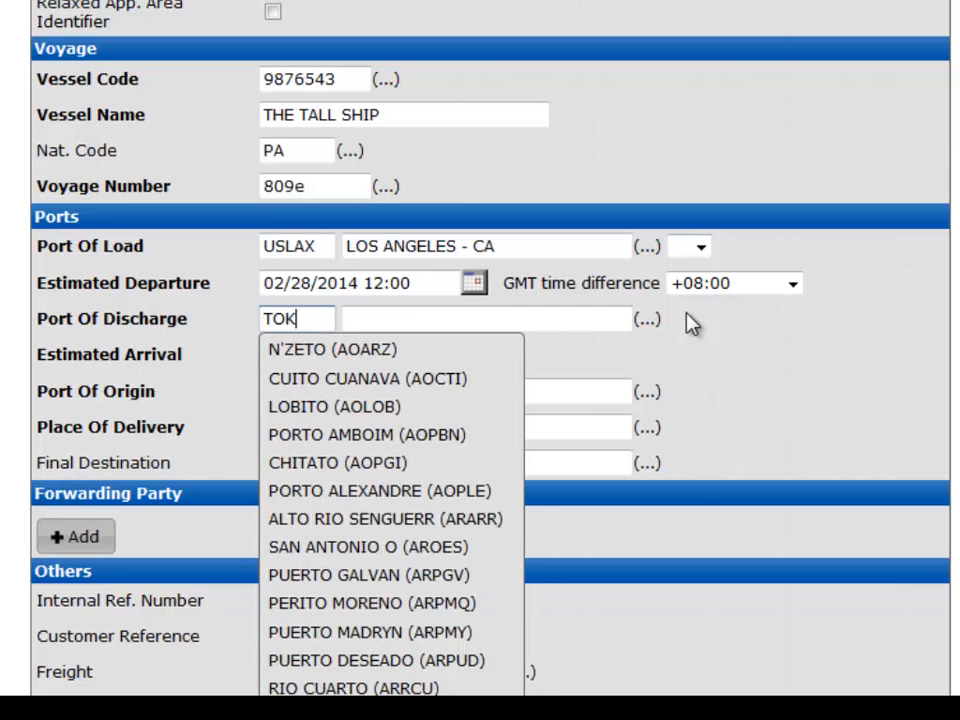
{"action": "type", "text": "YO"}
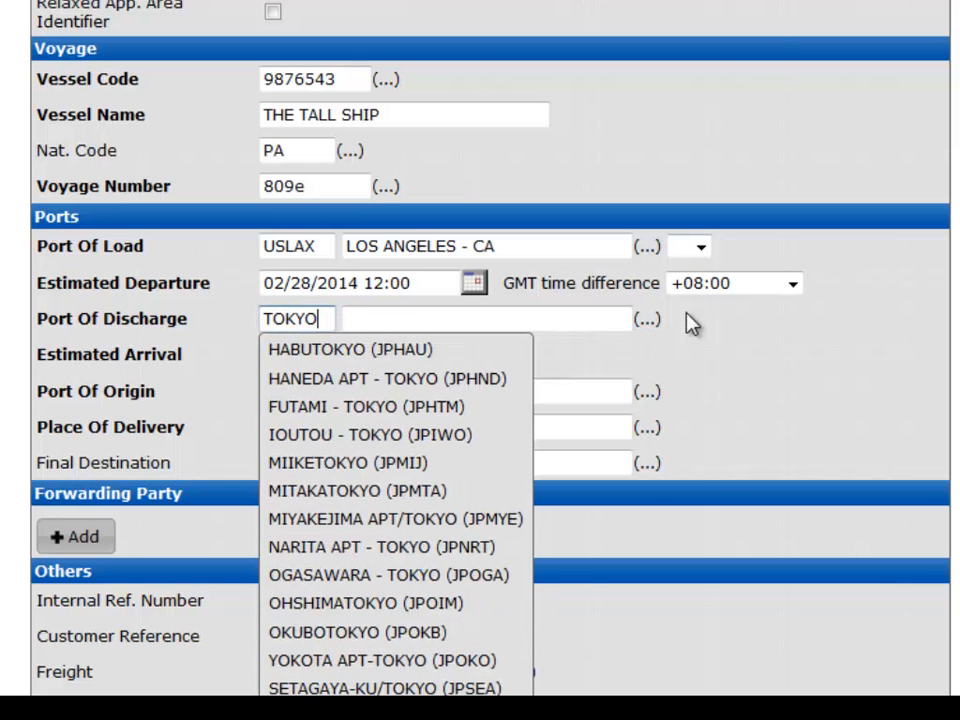
{"action": "scroll", "coordinate": [423, 600], "scroll_direction": "down", "scroll_amount": 1}
{"action": "scroll", "coordinate": [423, 600], "scroll_direction": "down", "scroll_amount": 3}
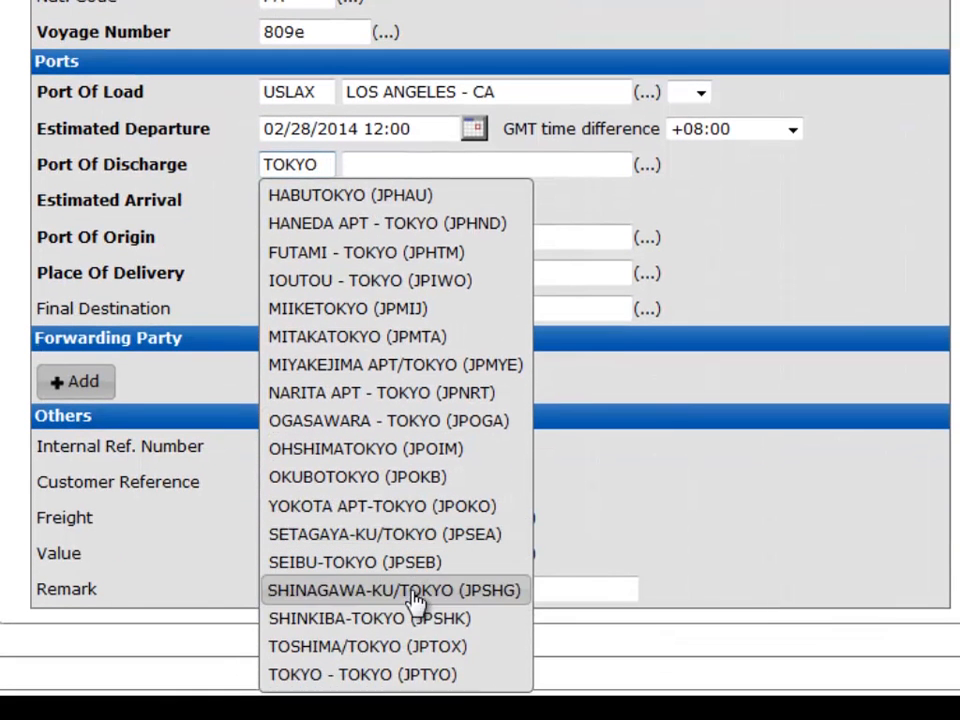
{"action": "left_click", "coordinate": [390, 675]}
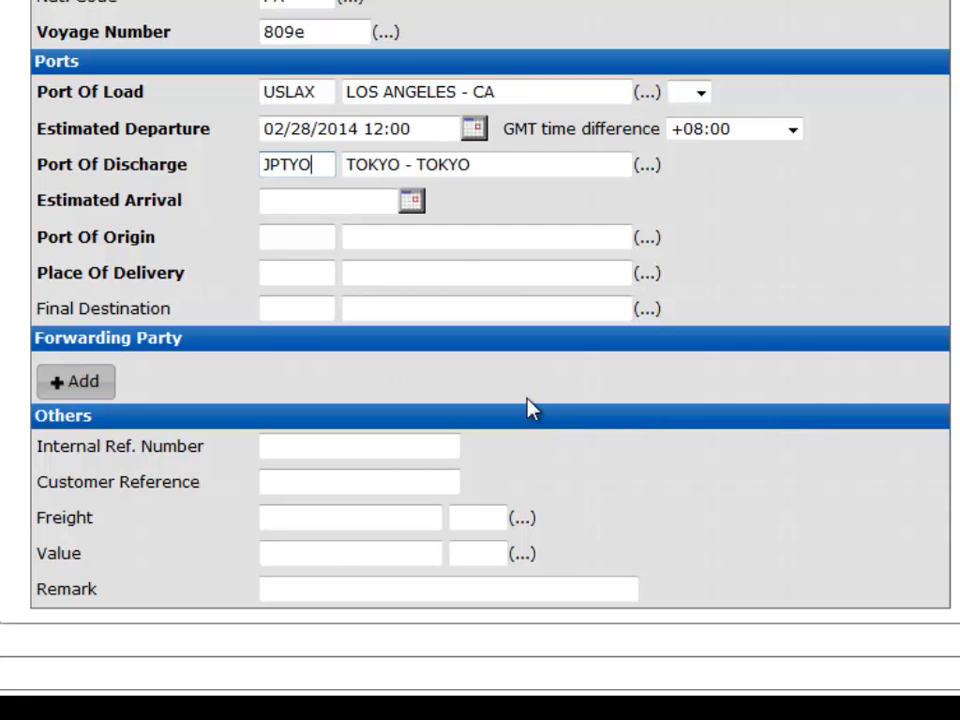
Step: Set the estimated arrival to 19 March 2014 with the date picker
{"action": "left_click", "coordinate": [345, 203]}
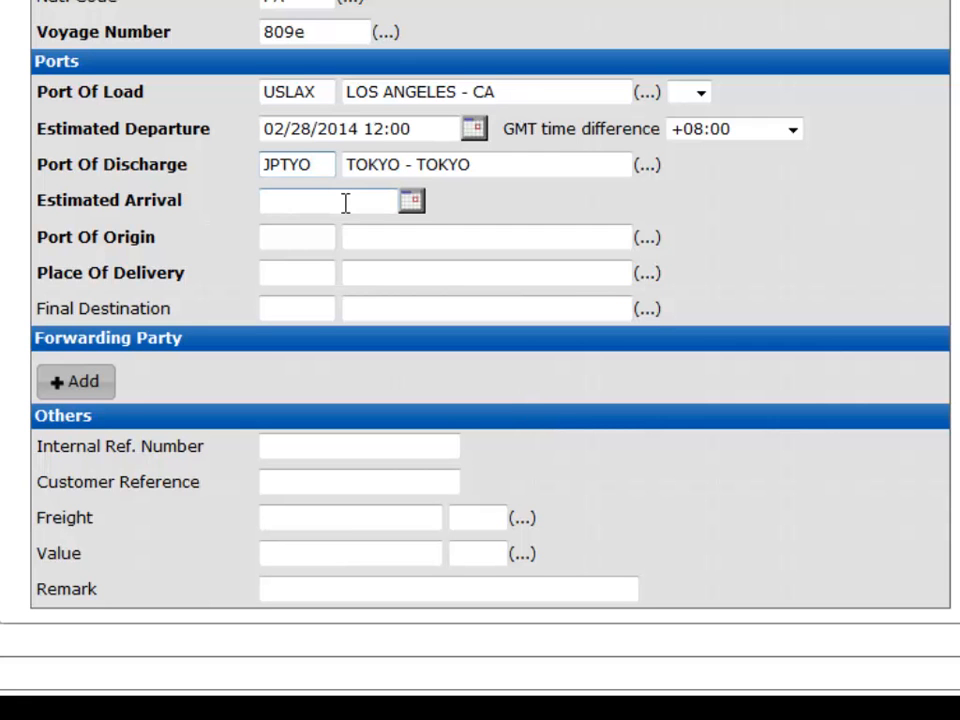
{"action": "left_click", "coordinate": [411, 205]}
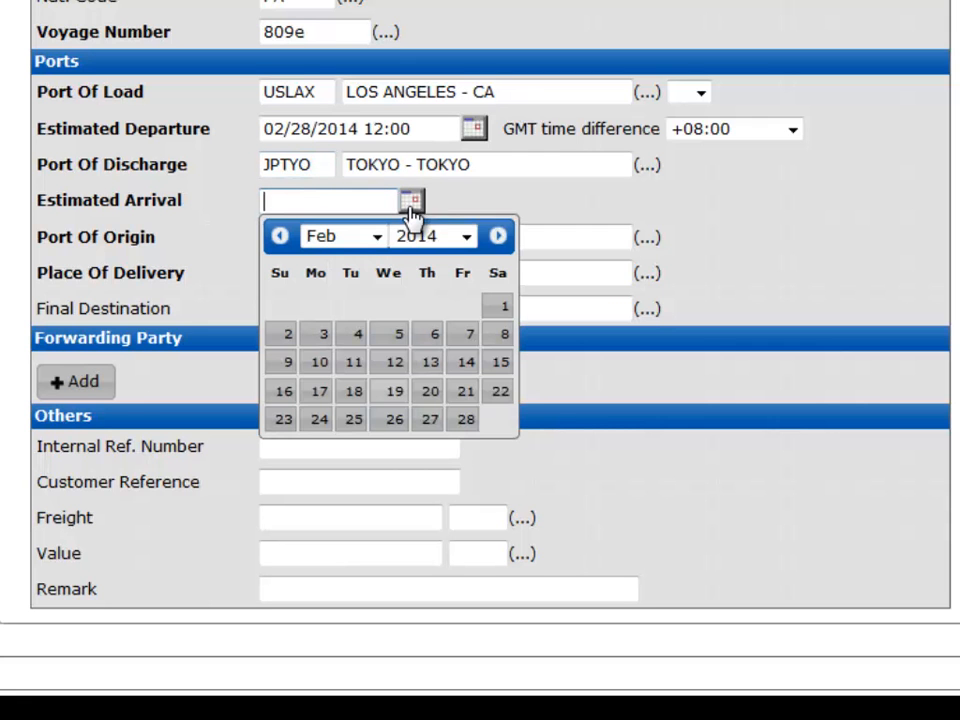
{"action": "left_click", "coordinate": [500, 238]}
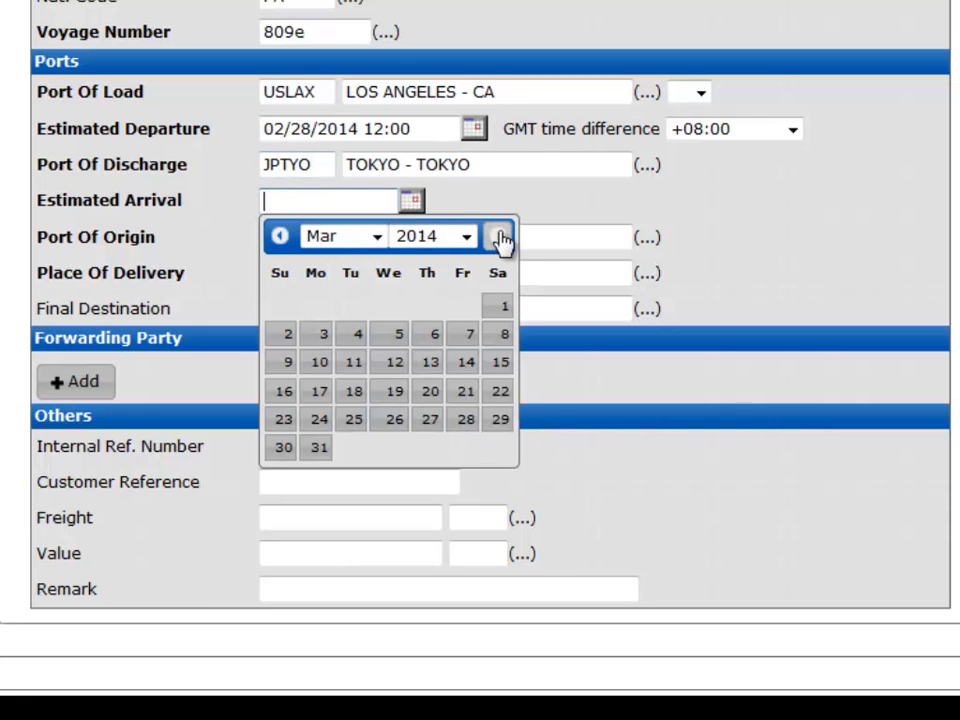
{"action": "left_click", "coordinate": [399, 393]}
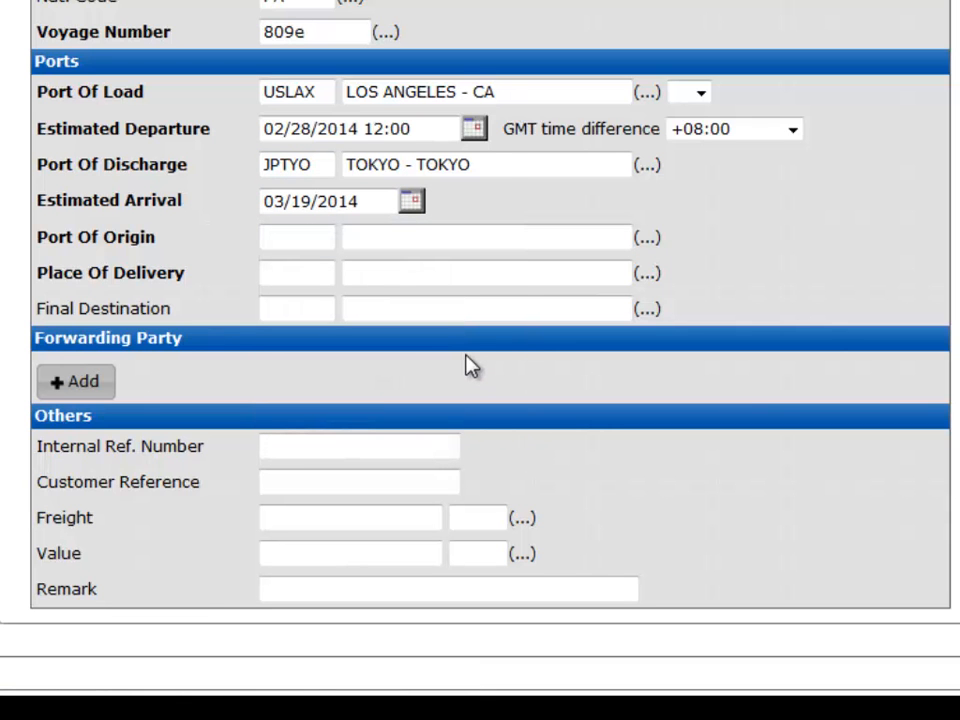
Step: Set the port of origin to USLAX, LOS ANGELES - CA
{"action": "left_click", "coordinate": [296, 240]}
{"action": "type", "text": "IO"}
{"action": "type", "text": "S A"}
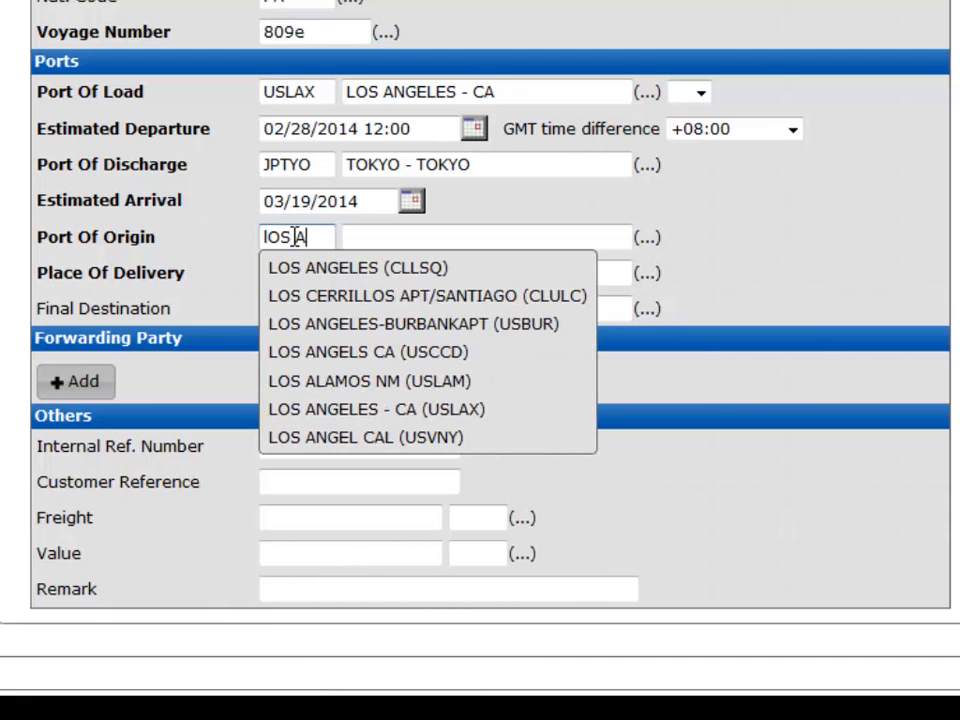
{"action": "left_click", "coordinate": [355, 408]}
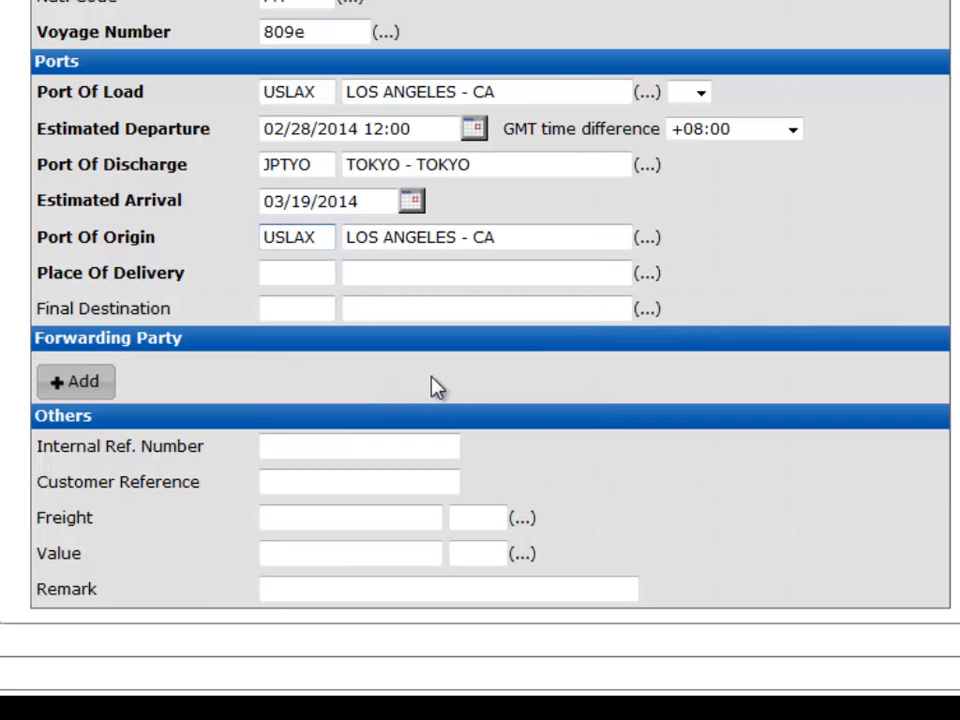
Step: Set the place of delivery to JPTYO, TOKYO - TOKYO
{"action": "left_click", "coordinate": [289, 275]}
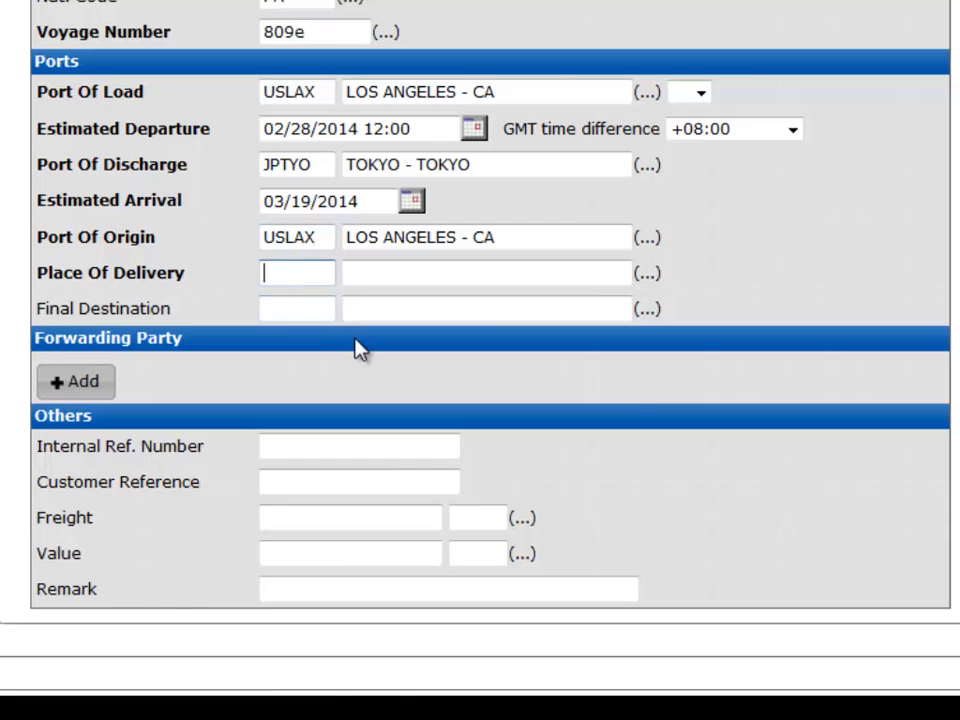
{"action": "type", "text": "JP"}
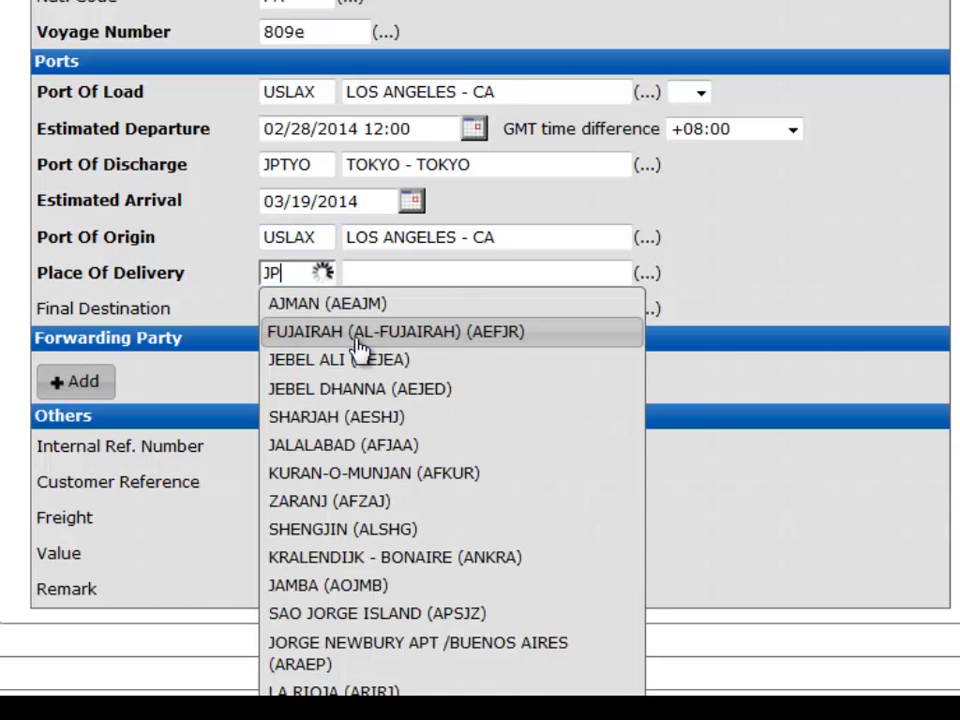
{"action": "type", "text": "TYO"}
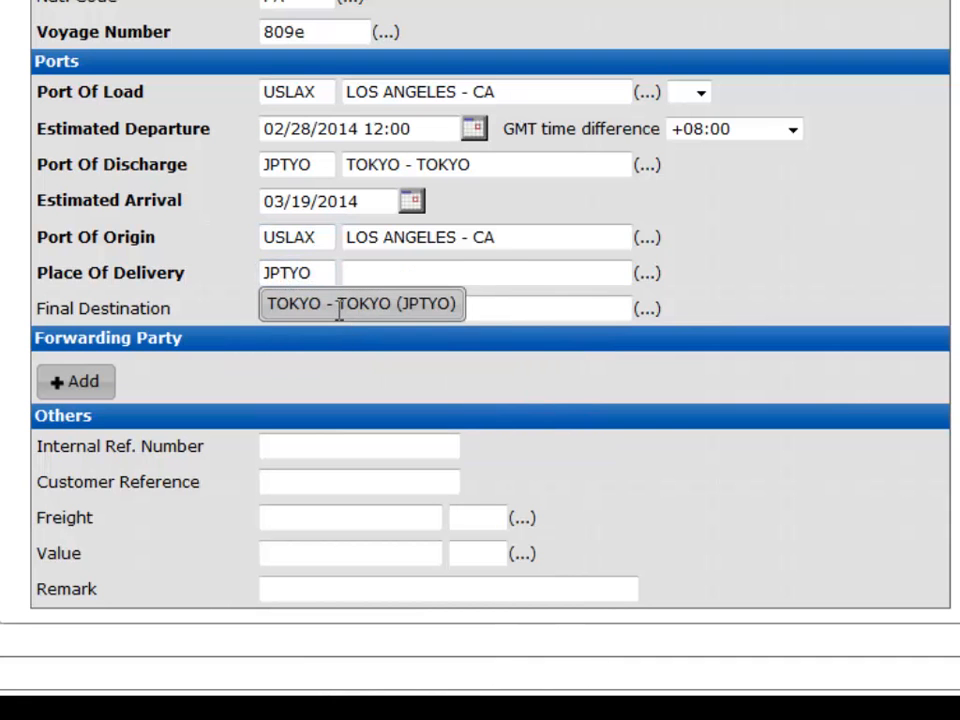
{"action": "left_click", "coordinate": [339, 312]}
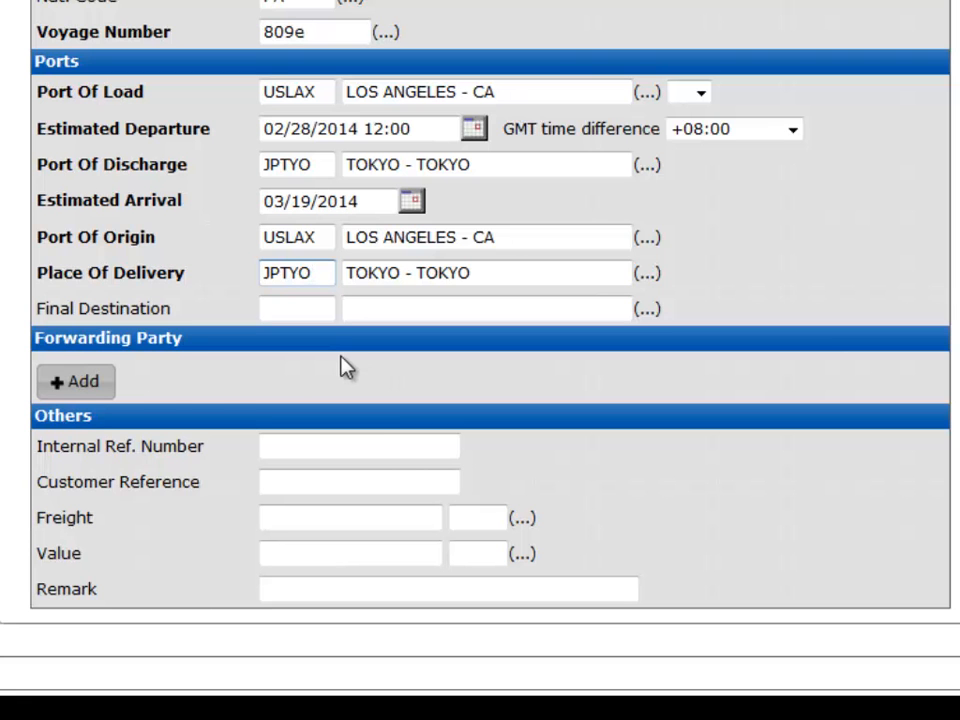
Step: Add two forwarding party codes, 11AB and J05S
{"action": "left_click", "coordinate": [84, 392]}
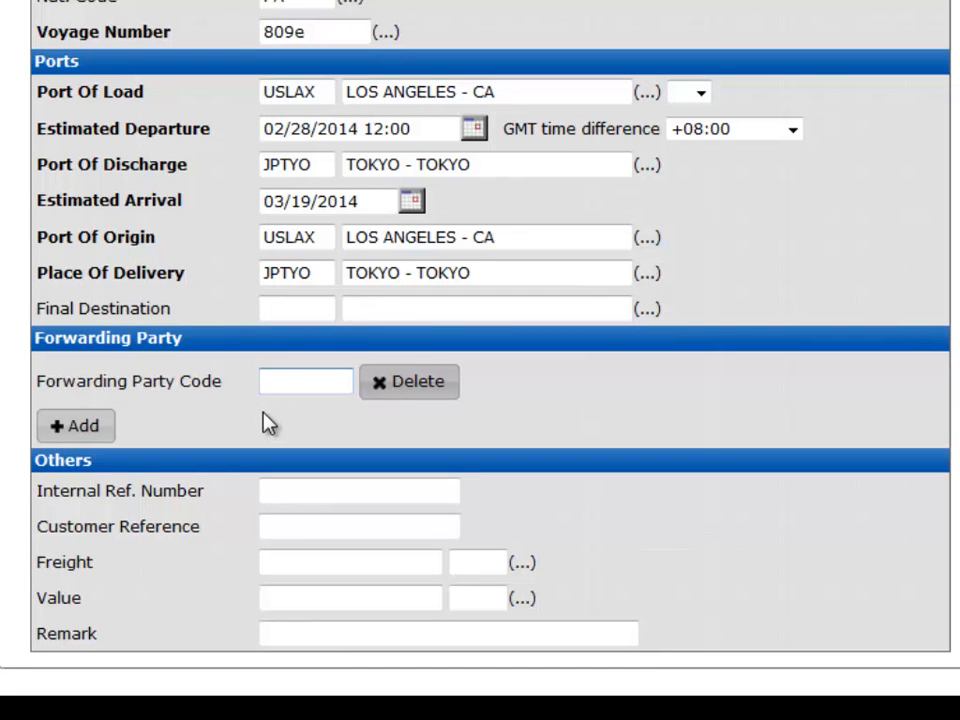
{"action": "type", "text": "11AB"}
{"action": "left_click", "coordinate": [82, 428]}
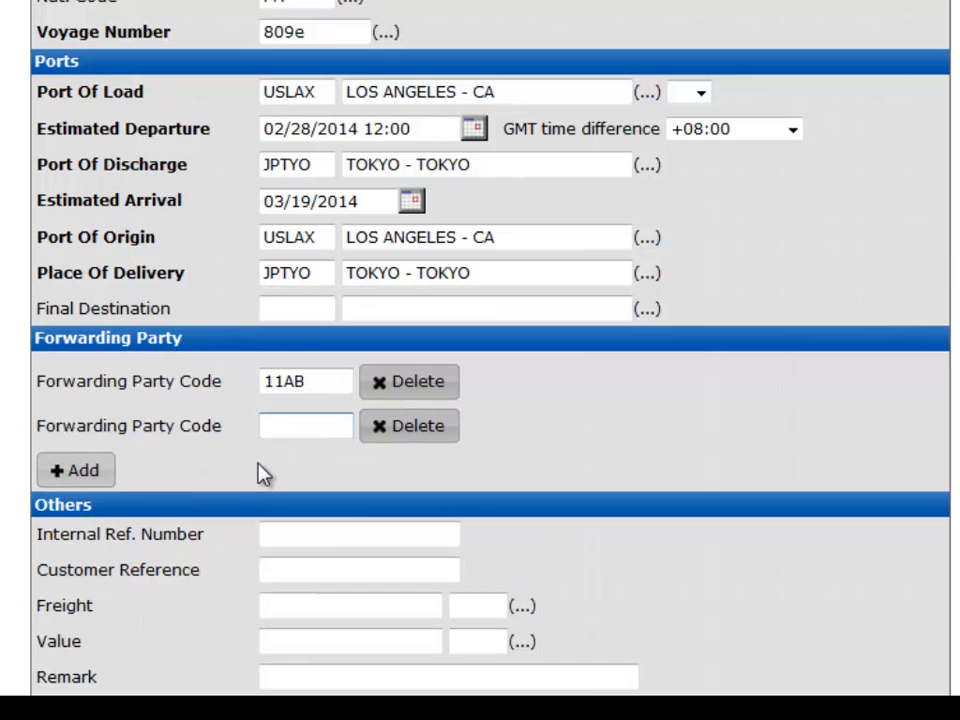
{"action": "type", "text": "J05S"}
Step: Open the Parties section and enter Bottle Ink Company as the consignor name
{"action": "scroll", "coordinate": [258, 473], "scroll_direction": "down", "scroll_amount": 2}
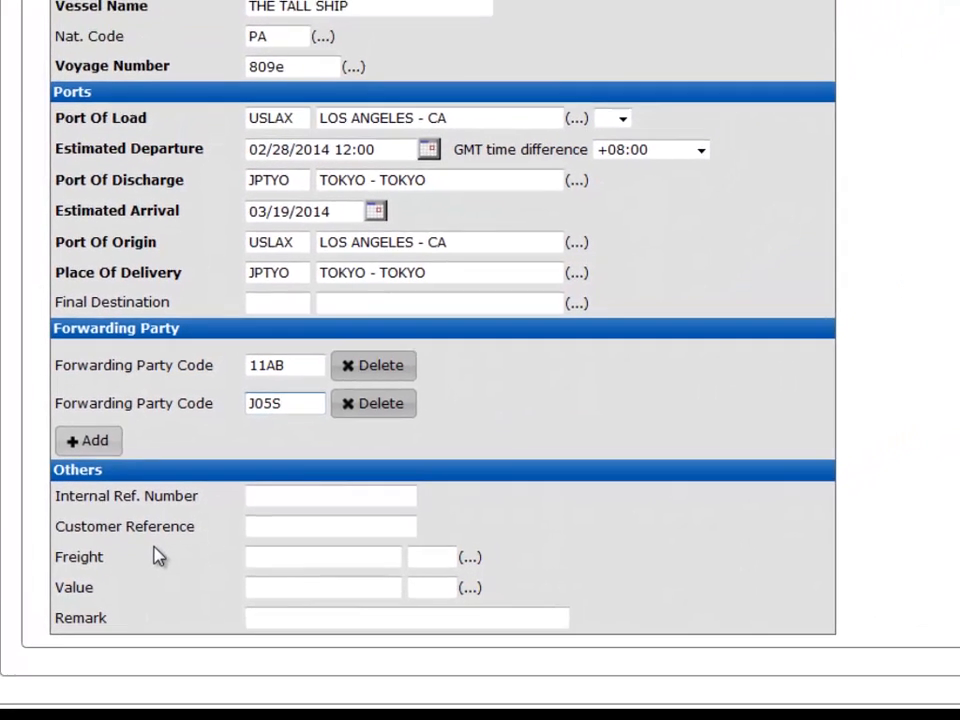
{"action": "scroll", "coordinate": [155, 589], "scroll_direction": "up", "scroll_amount": 5}
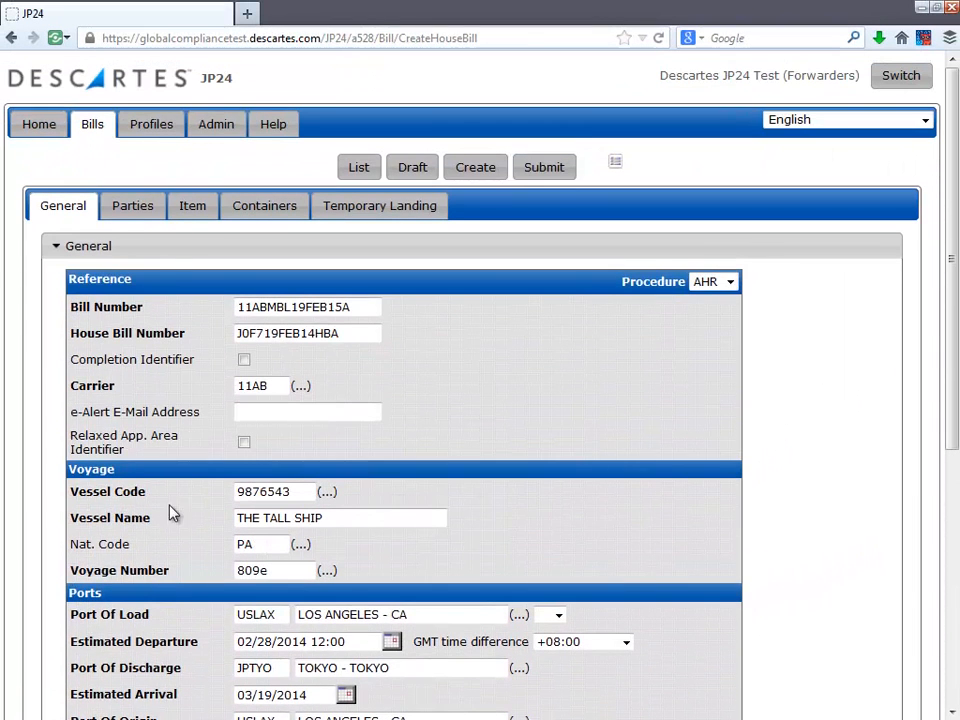
{"action": "left_click", "coordinate": [135, 215]}
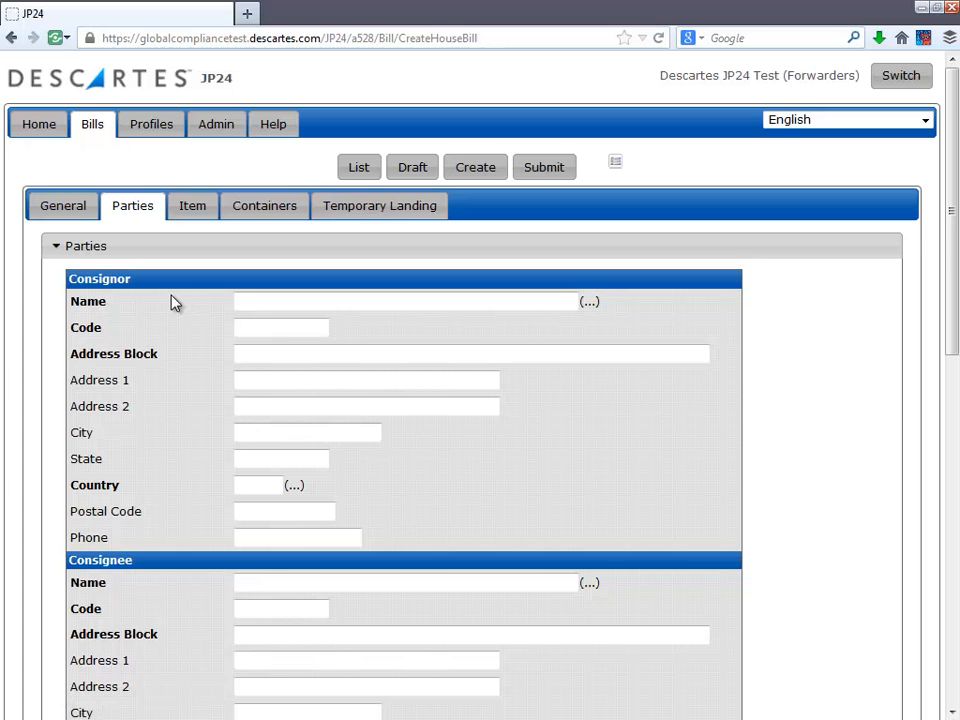
{"action": "left_click", "coordinate": [250, 305]}
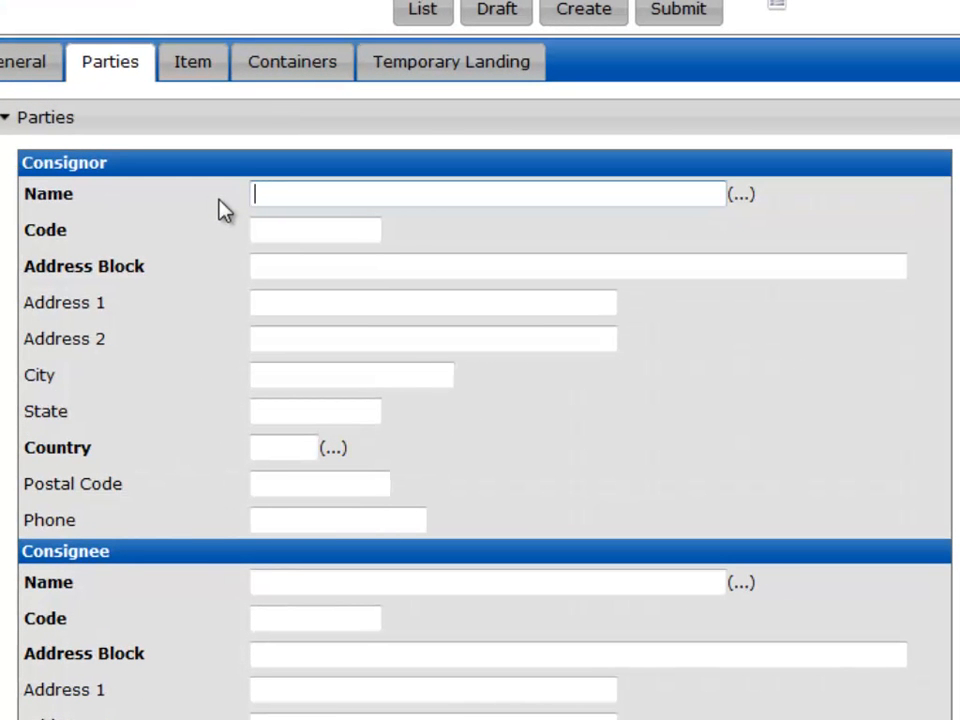
{"action": "type", "text": "Bottle "}
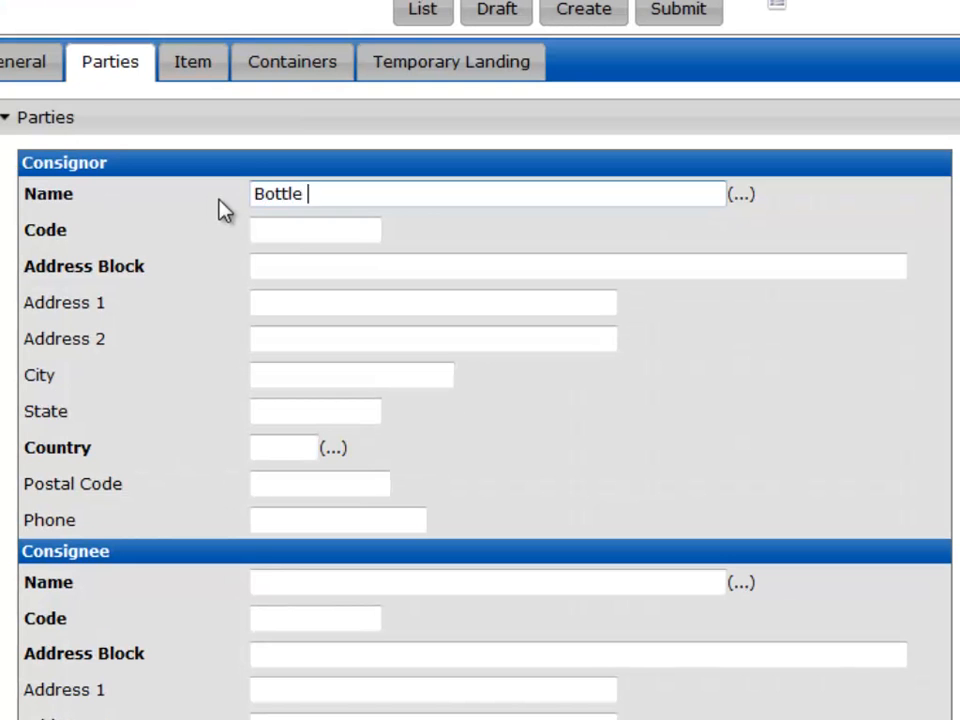
{"action": "type", "text": "Ink Com"}
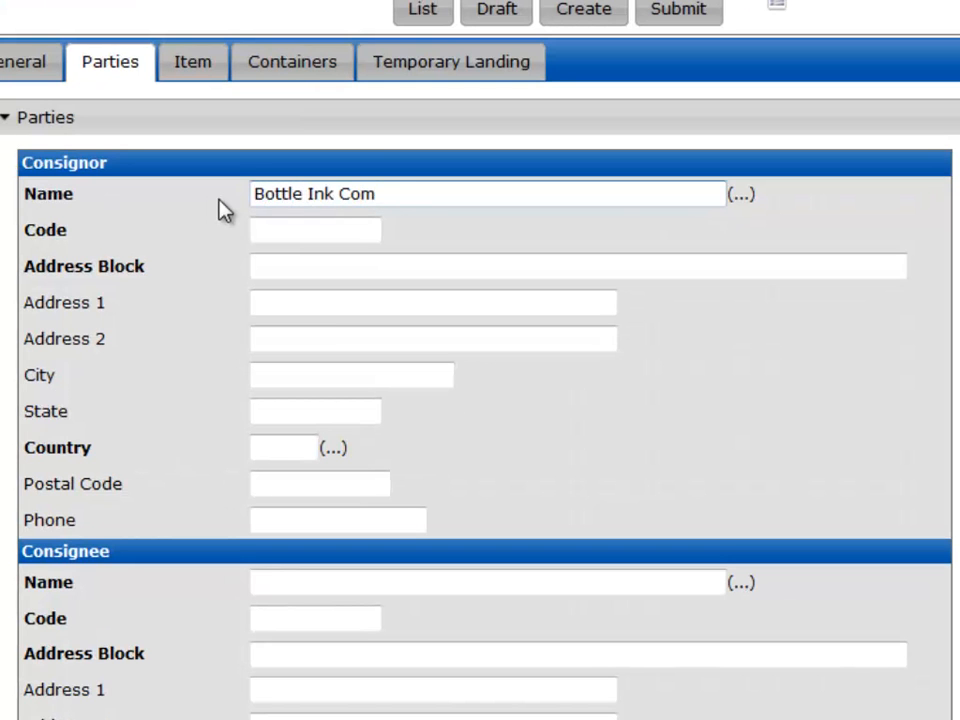
{"action": "type", "text": "pany"}
{"action": "left_click", "coordinate": [289, 228]}
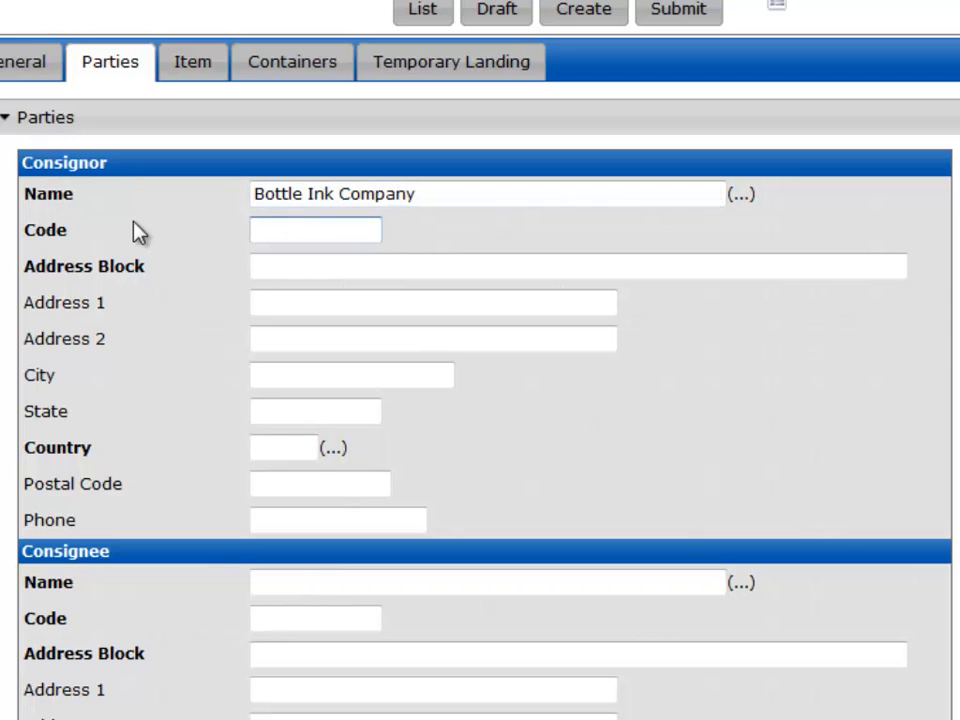
{"action": "type", "text": "J089"}
{"action": "key", "text": "Tab"}
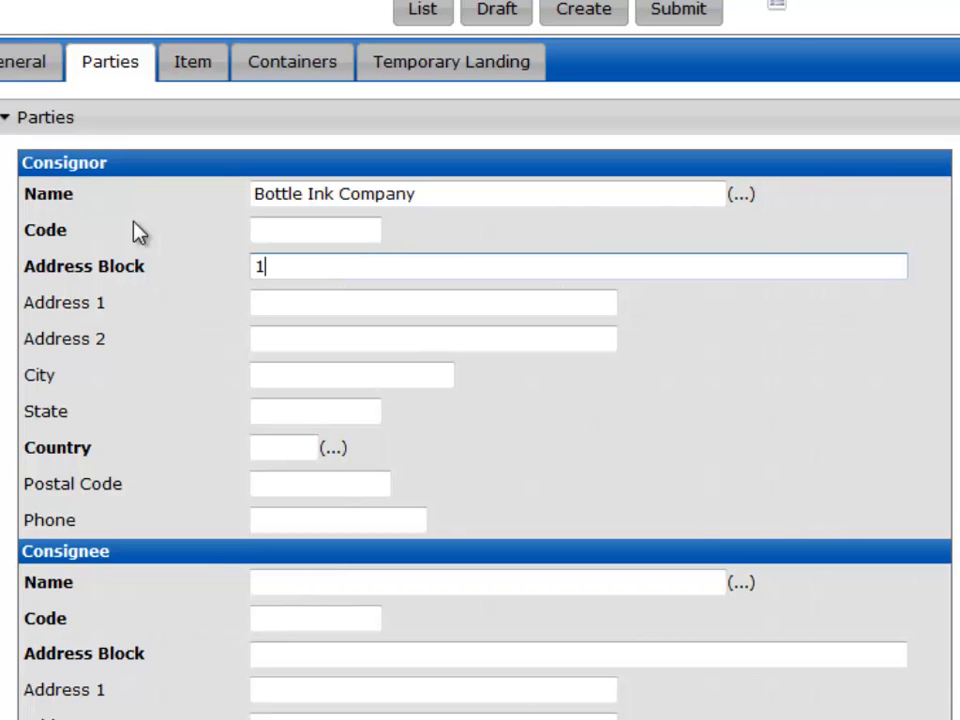
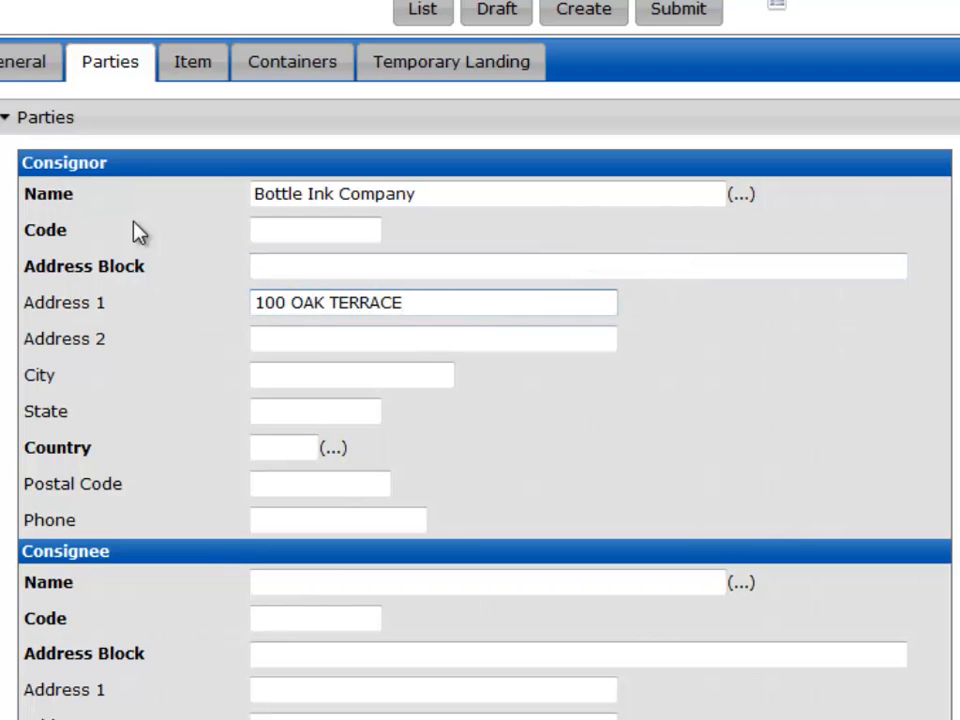
Step: Enter the consignor's street address in the first address line, a period in the second line, and the city
{"action": "key", "text": "Tab"}
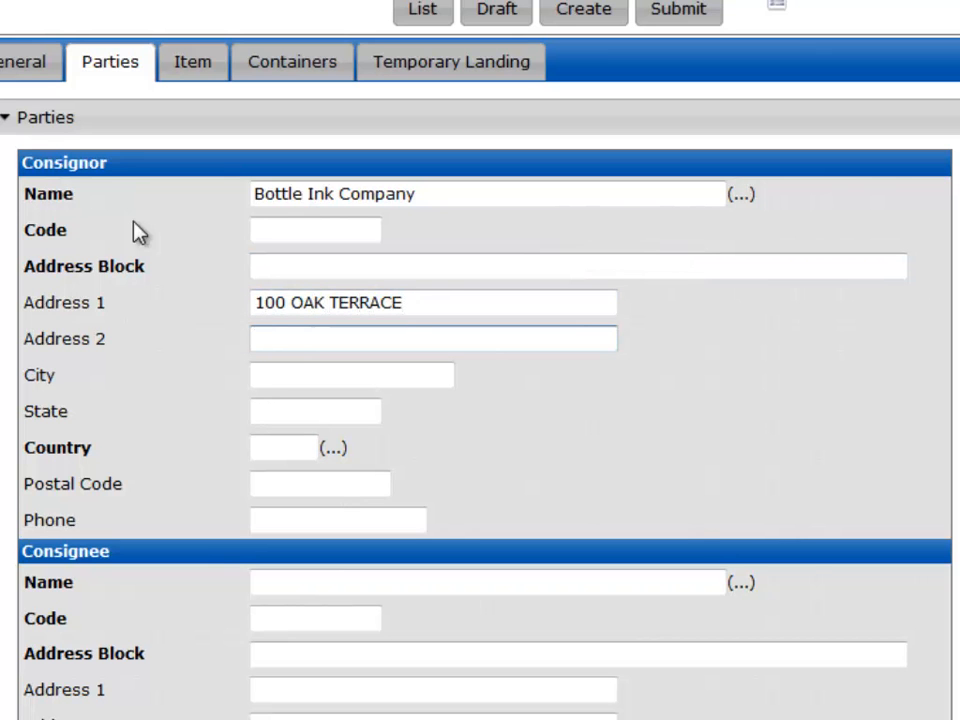
{"action": "type", "text": "."}
{"action": "key", "text": "Tab"}
{"action": "type", "text": "ROC"}
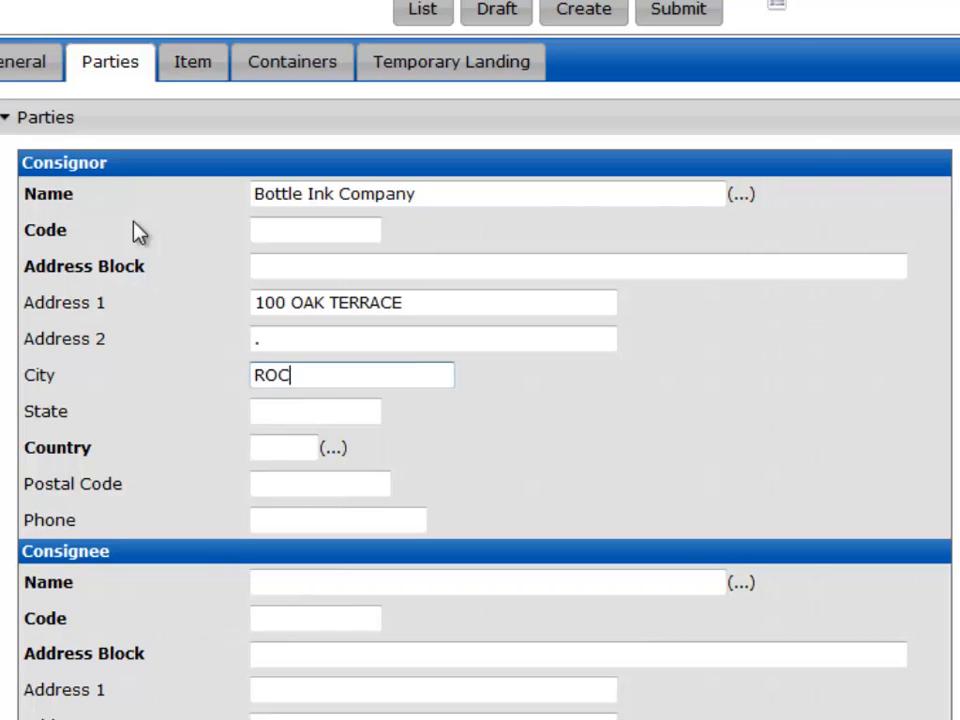
{"action": "type", "text": "KVILLE"}
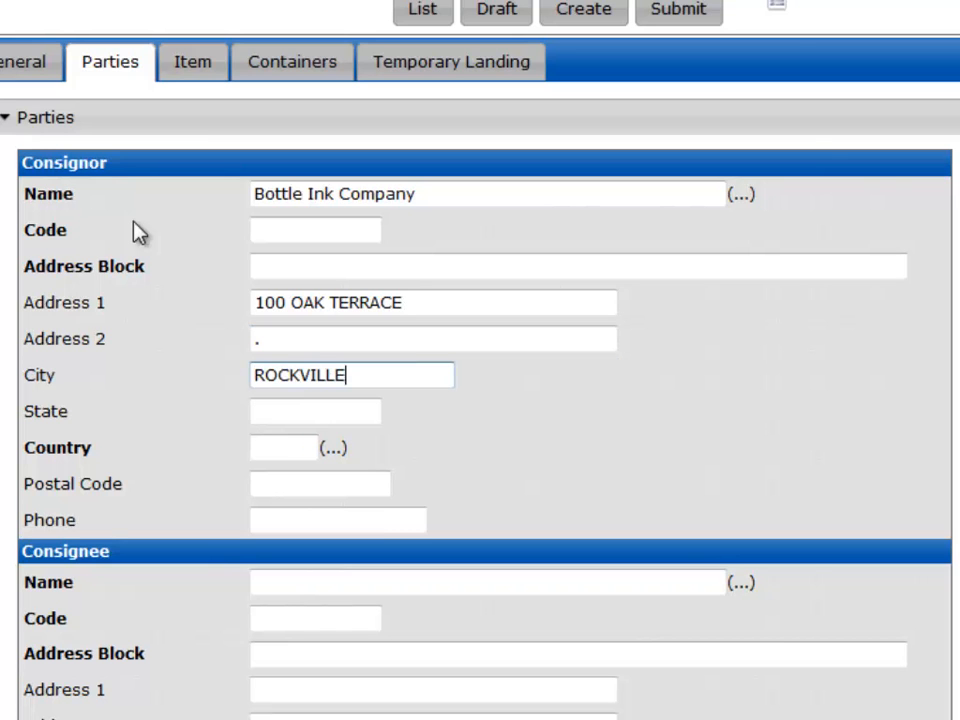
Step: Fill in the consignor's state, set the country to United States (US), and enter the postal code and phone number
{"action": "key", "text": "Tab"}
{"action": "type", "text": "MD"}
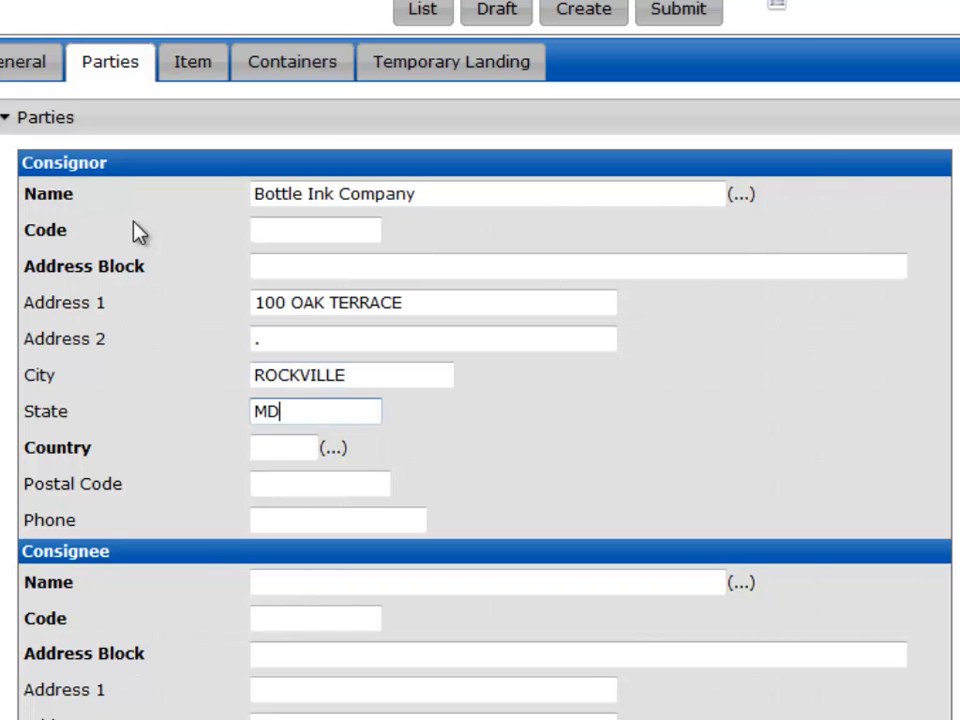
{"action": "key", "text": "Tab"}
{"action": "type", "text": "US"}
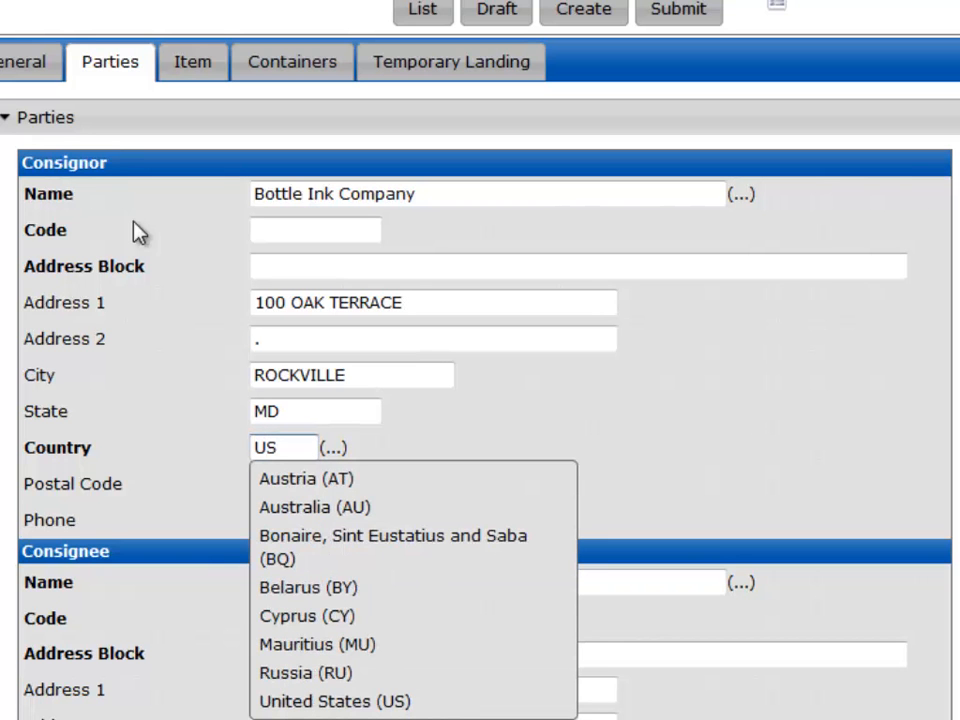
{"action": "left_click", "coordinate": [318, 703]}
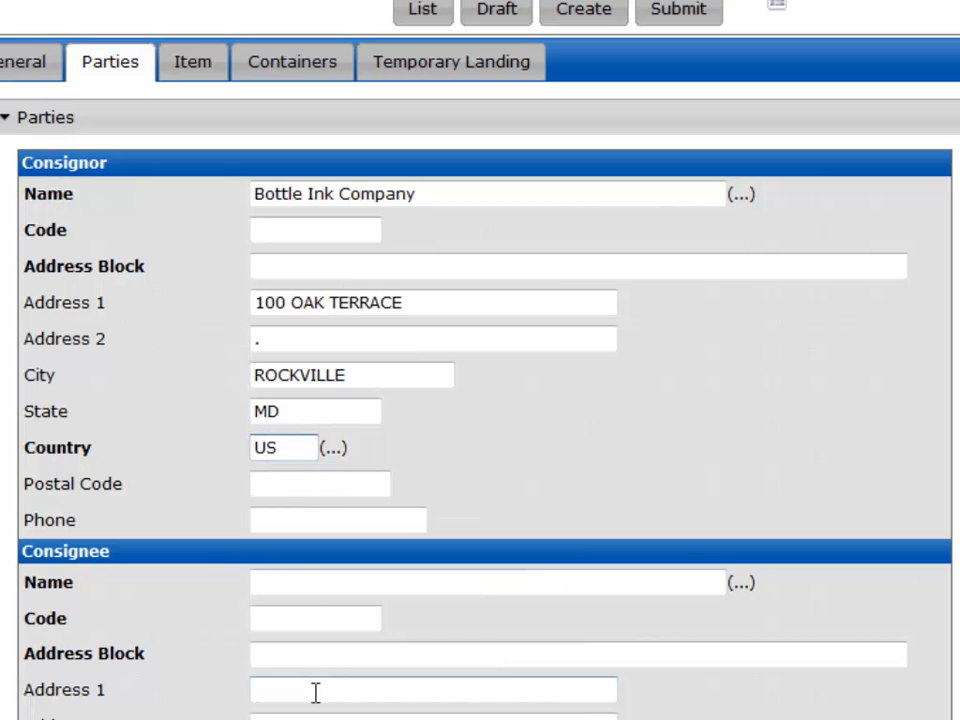
{"action": "key", "text": "Tab"}
{"action": "type", "text": "20855"}
{"action": "key", "text": "Tab"}
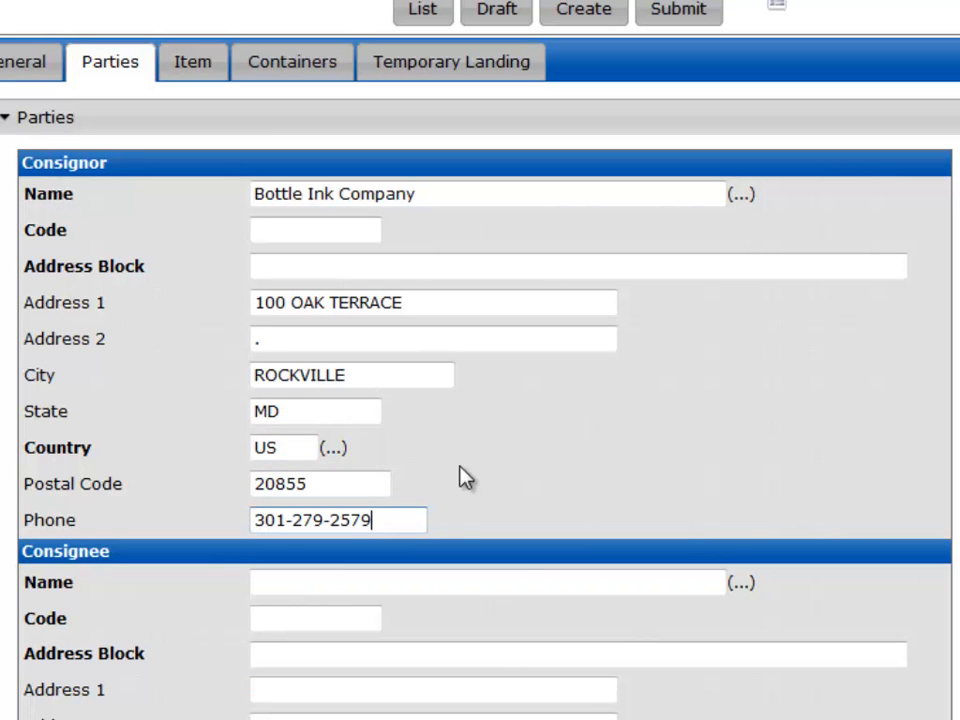
{"action": "scroll", "coordinate": [463, 477], "scroll_direction": "down", "scroll_amount": 1}
{"action": "scroll", "coordinate": [463, 477], "scroll_direction": "down", "scroll_amount": 3}
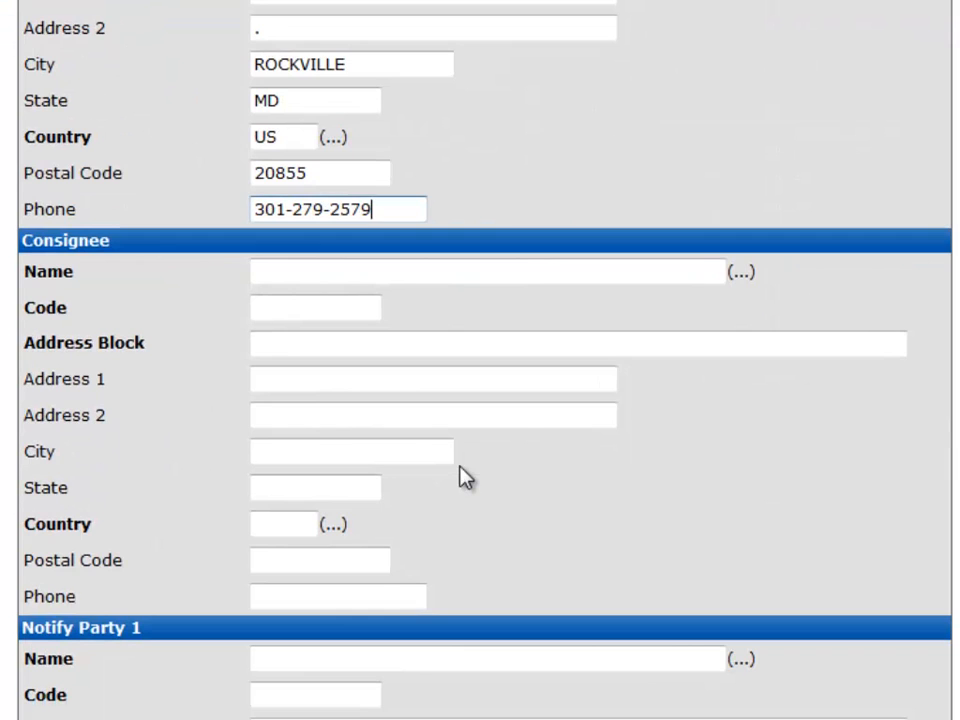
{"action": "scroll", "coordinate": [463, 477], "scroll_direction": "down", "scroll_amount": 2}
{"action": "left_click", "coordinate": [397, 116]}
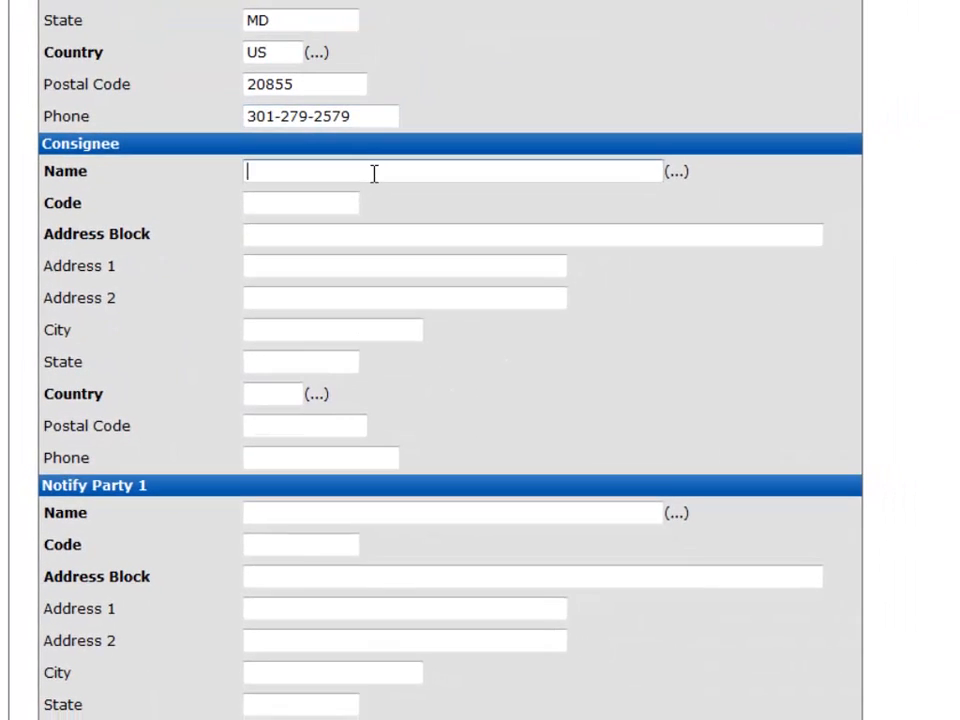
{"action": "scroll", "coordinate": [346, 236], "scroll_direction": "down", "scroll_amount": 2}
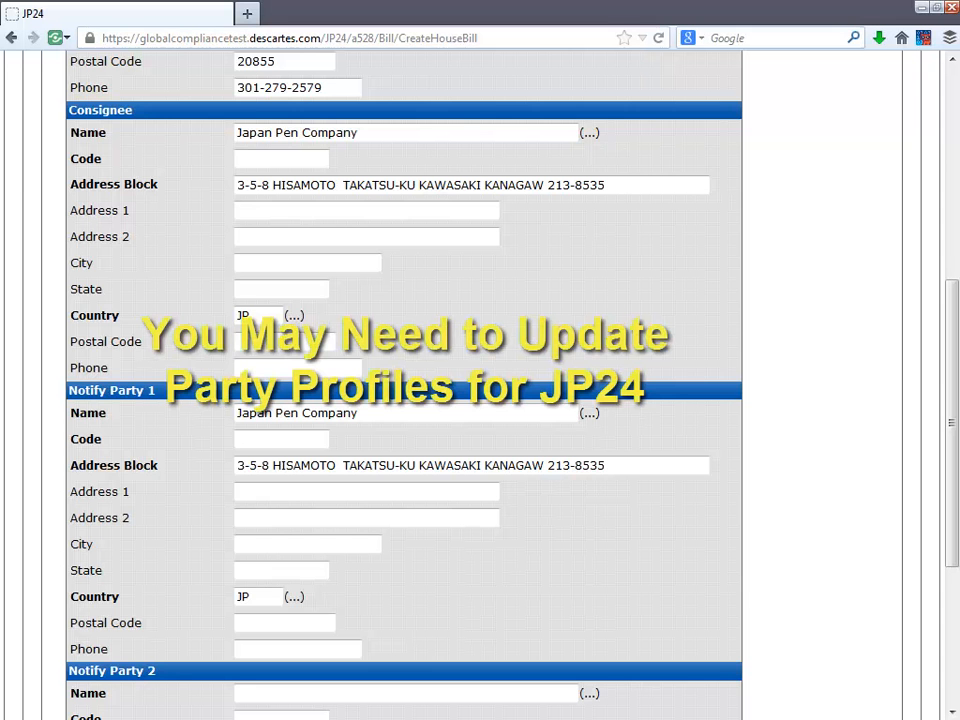
Step: Open the Item tab and set the HS code to 321519 by searching for ink and picking the printing ink entry
{"action": "scroll", "coordinate": [480, 385], "scroll_direction": "up", "scroll_amount": 5}
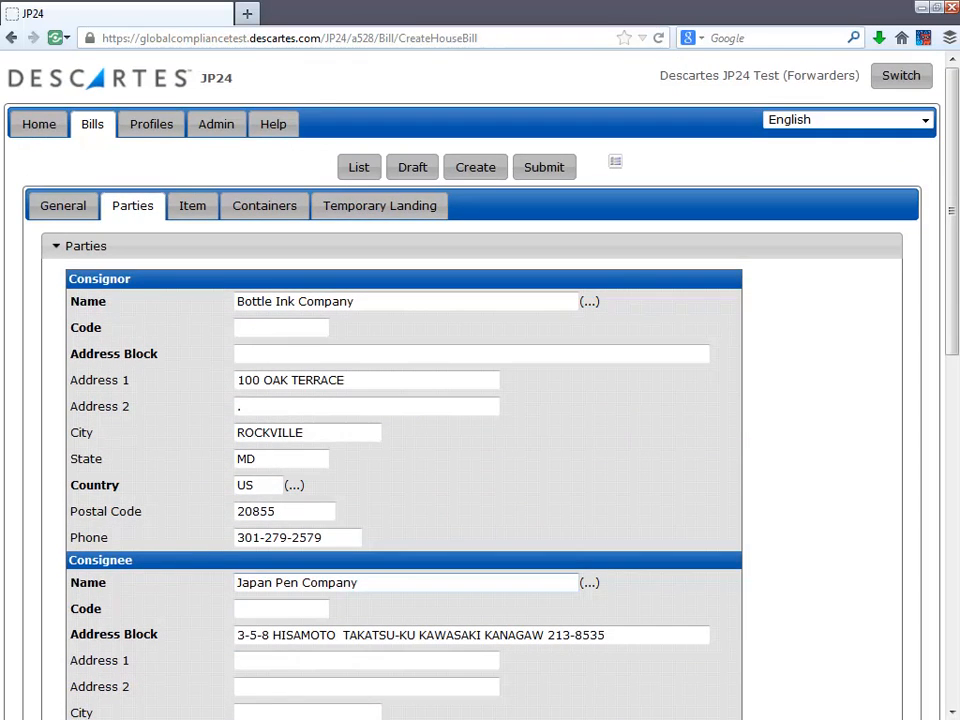
{"action": "left_click", "coordinate": [192, 210]}
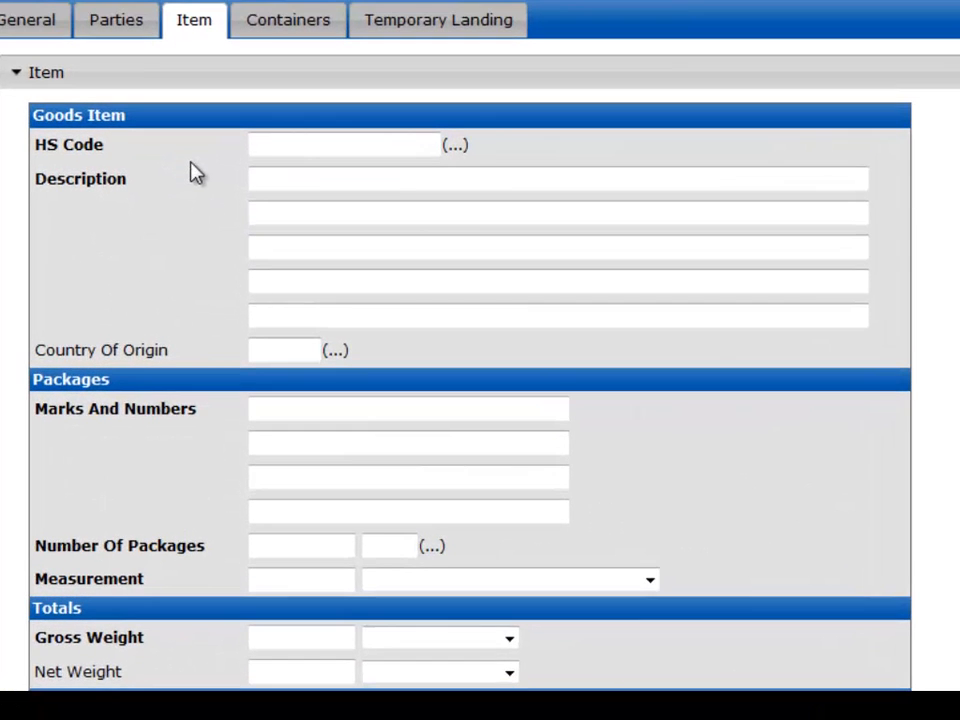
{"action": "left_click", "coordinate": [270, 146]}
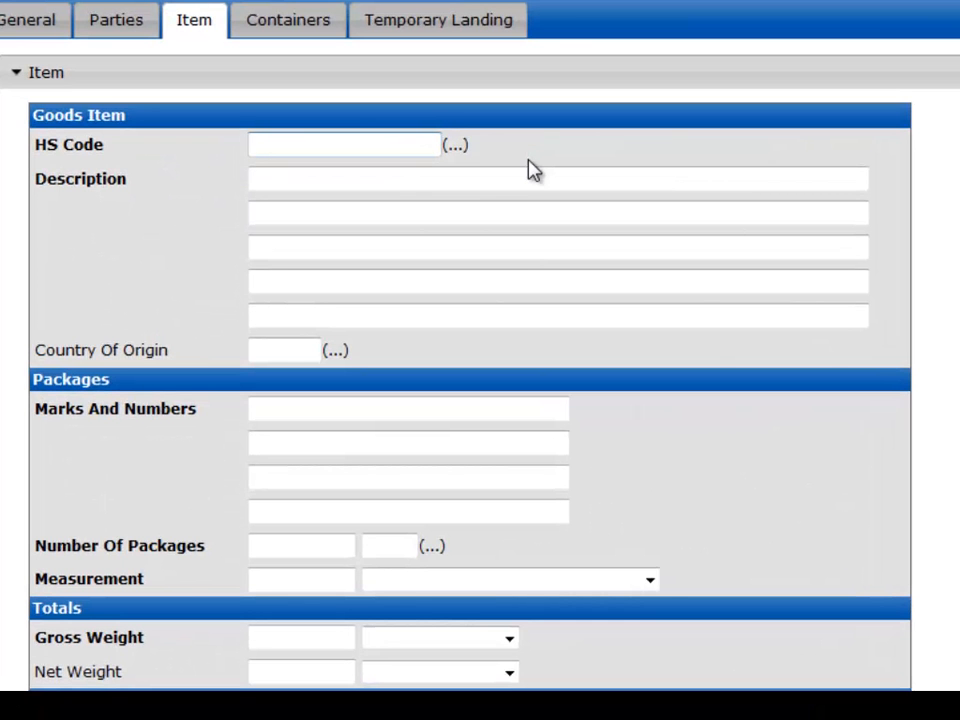
{"action": "type", "text": "i"}
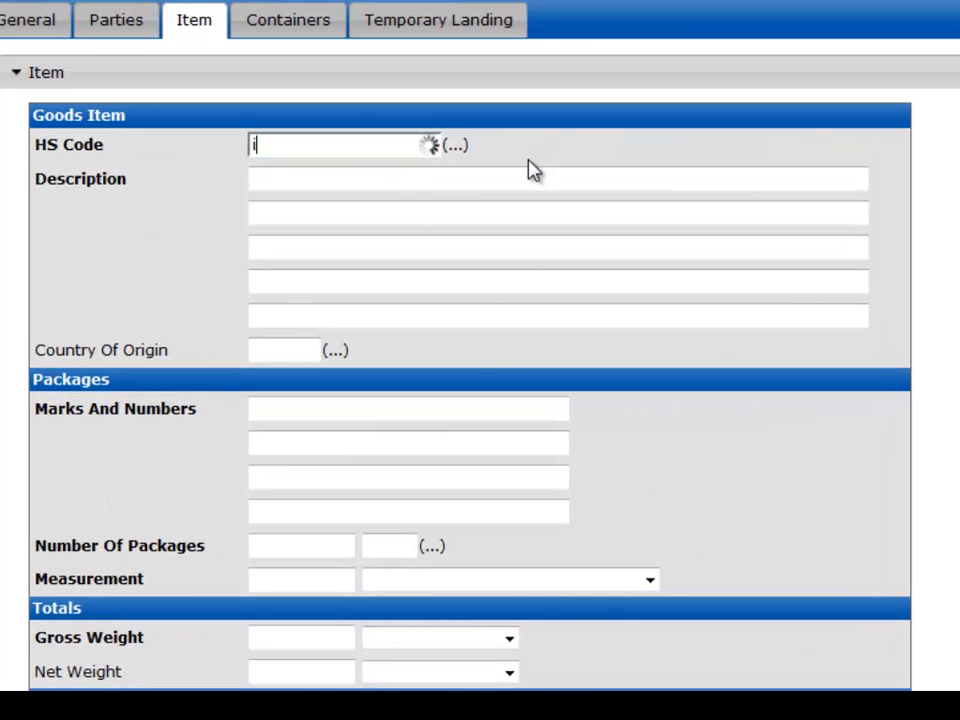
{"action": "type", "text": "nk"}
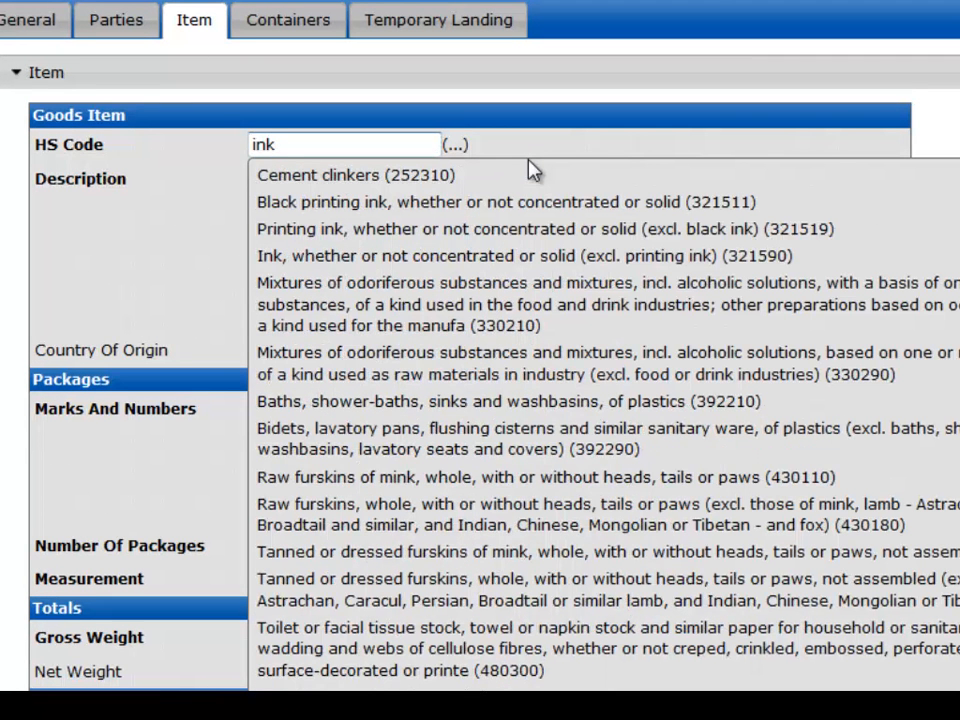
{"action": "left_click", "coordinate": [533, 229]}
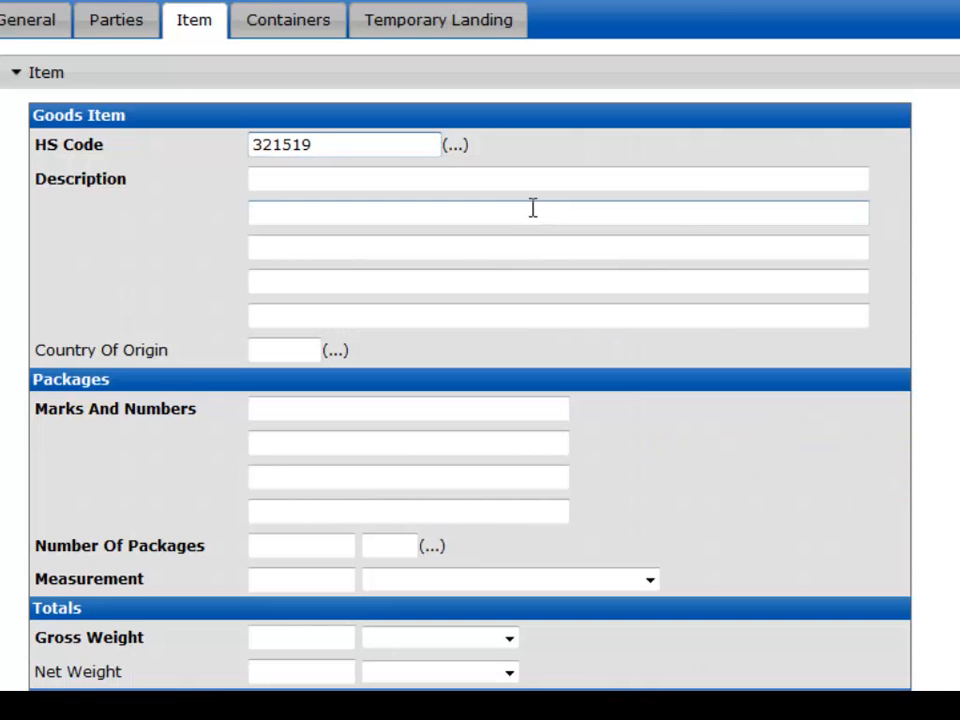
Step: Enter the goods description as black ink. Pen nibs. fountain pens. roller balls. erasers. pencils
{"action": "left_click", "coordinate": [533, 186]}
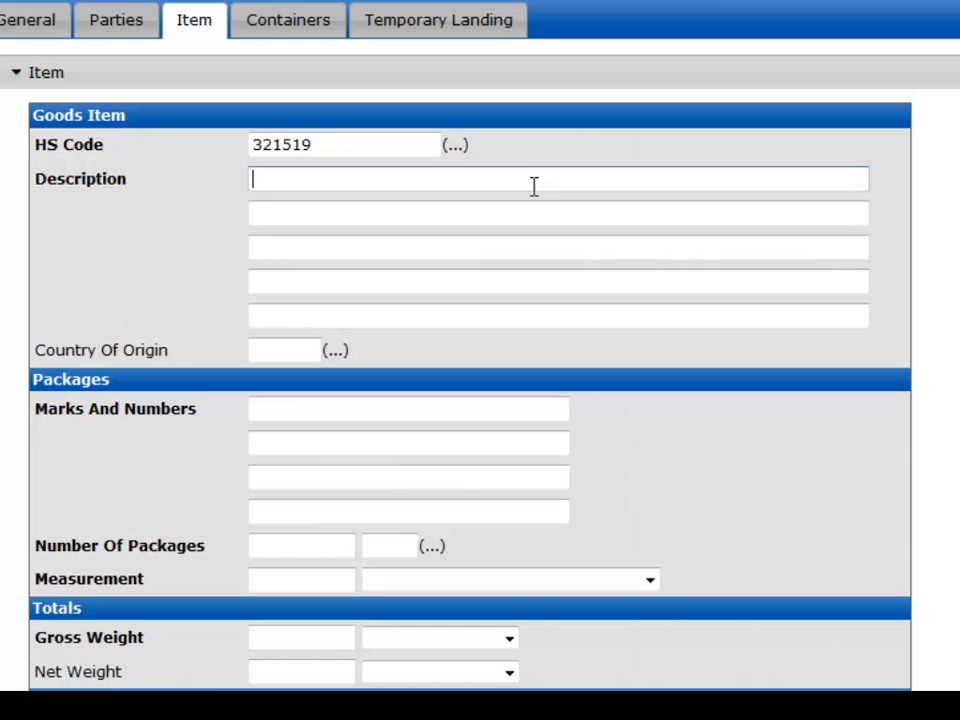
{"action": "type", "text": "black in"}
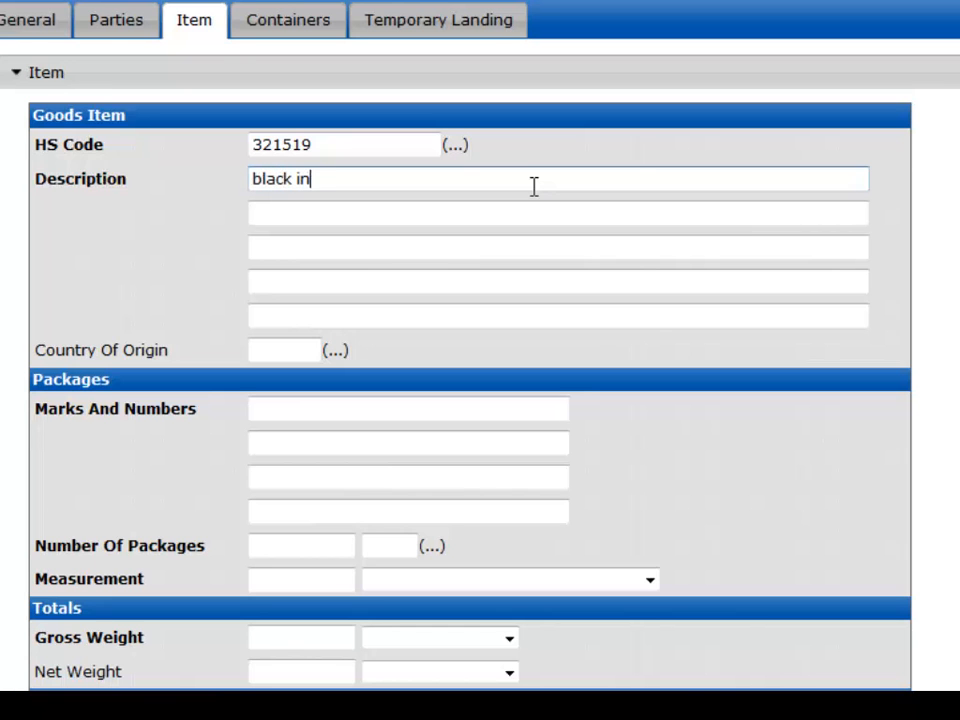
{"action": "type", "text": "k. Pen nibs"}
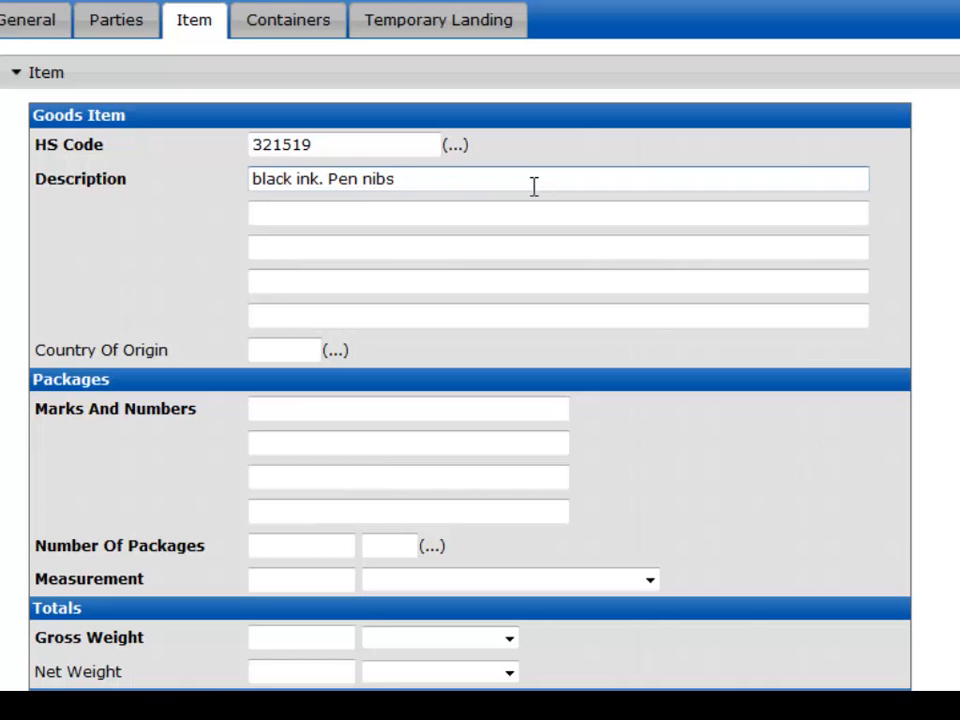
{"action": "type", "text": ". fountain p"}
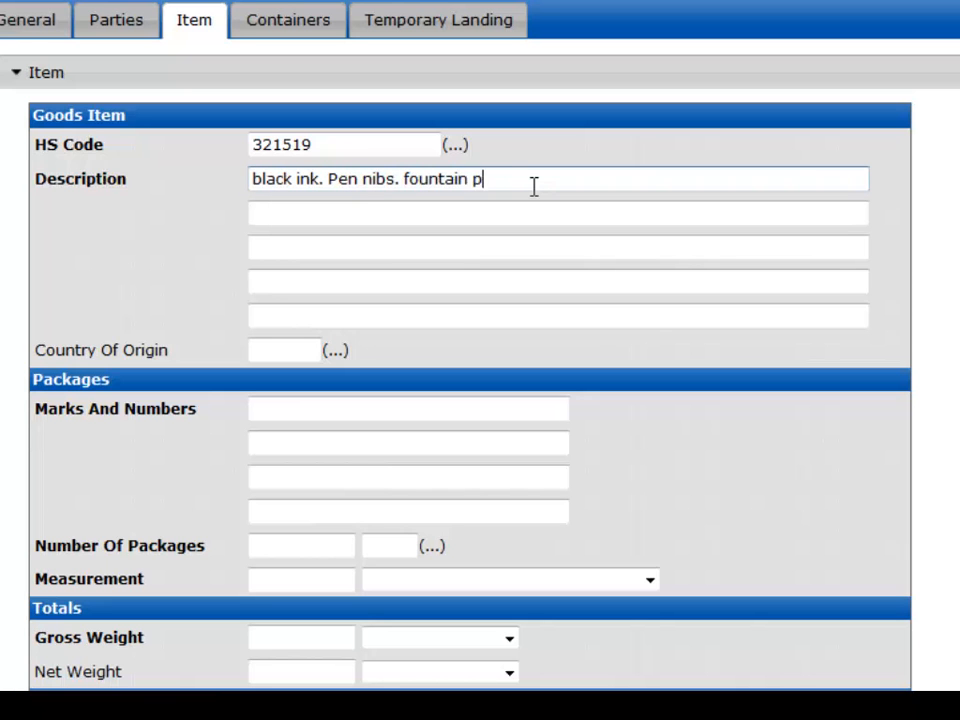
{"action": "type", "text": "ens."}
{"action": "type", "text": "roller balls.  erasers.  pencils"}
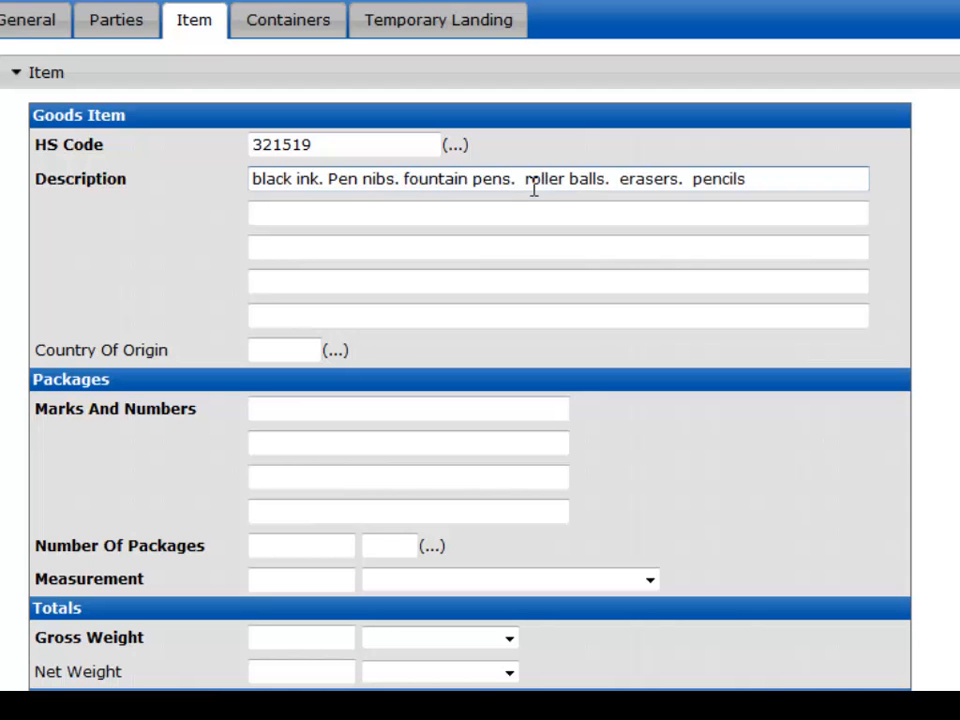
{"action": "key", "text": "Tab"}
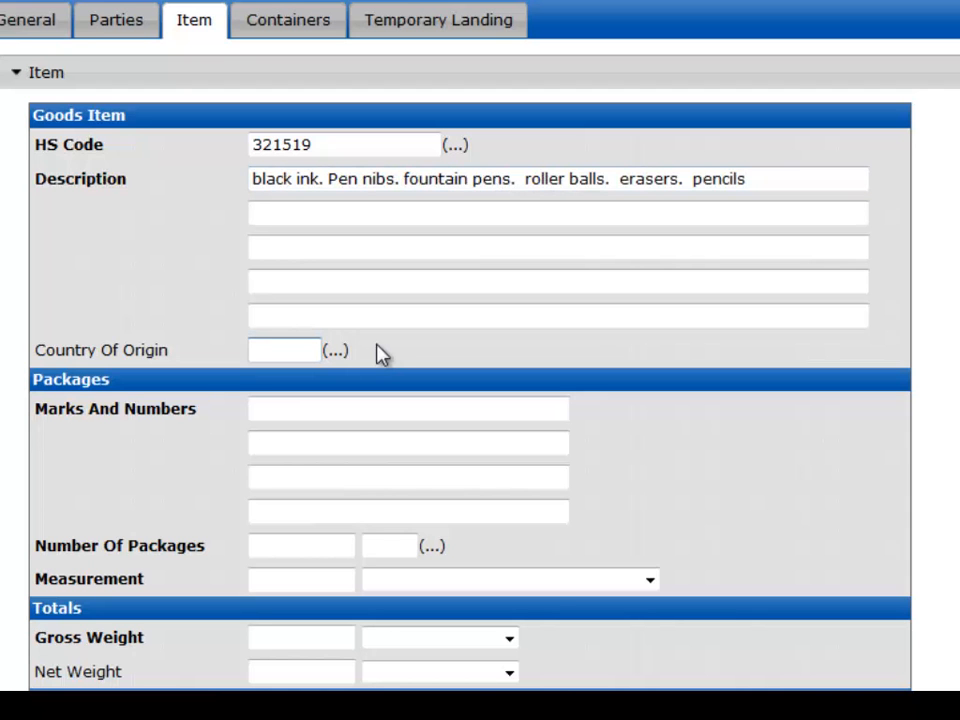
Step: Set the item's country of origin to United States (US)
{"action": "type", "text": "u"}
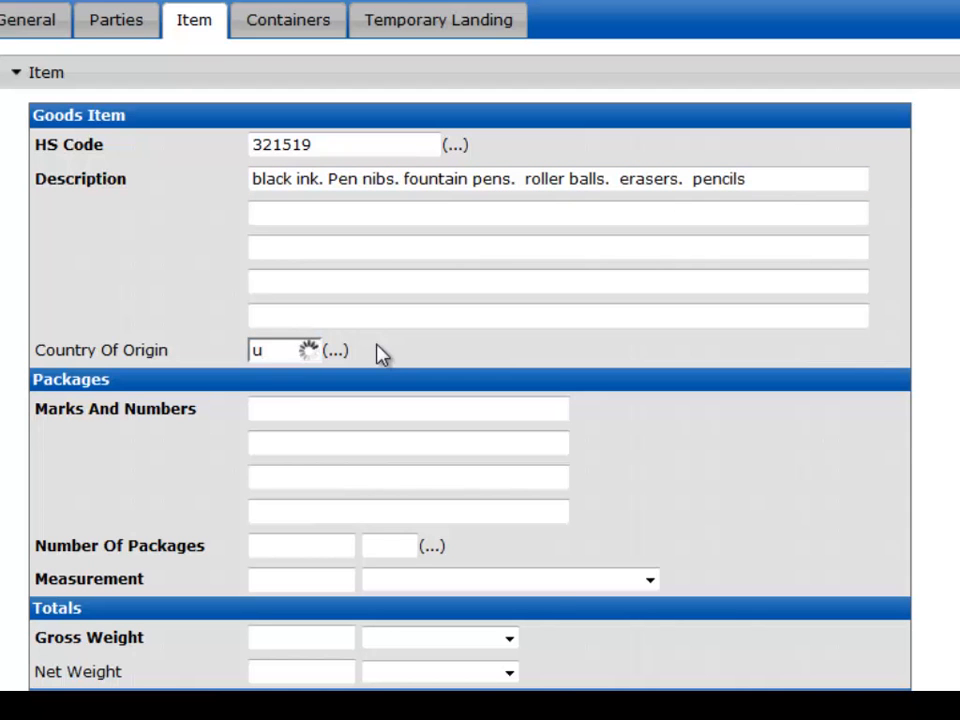
{"action": "type", "text": "s"}
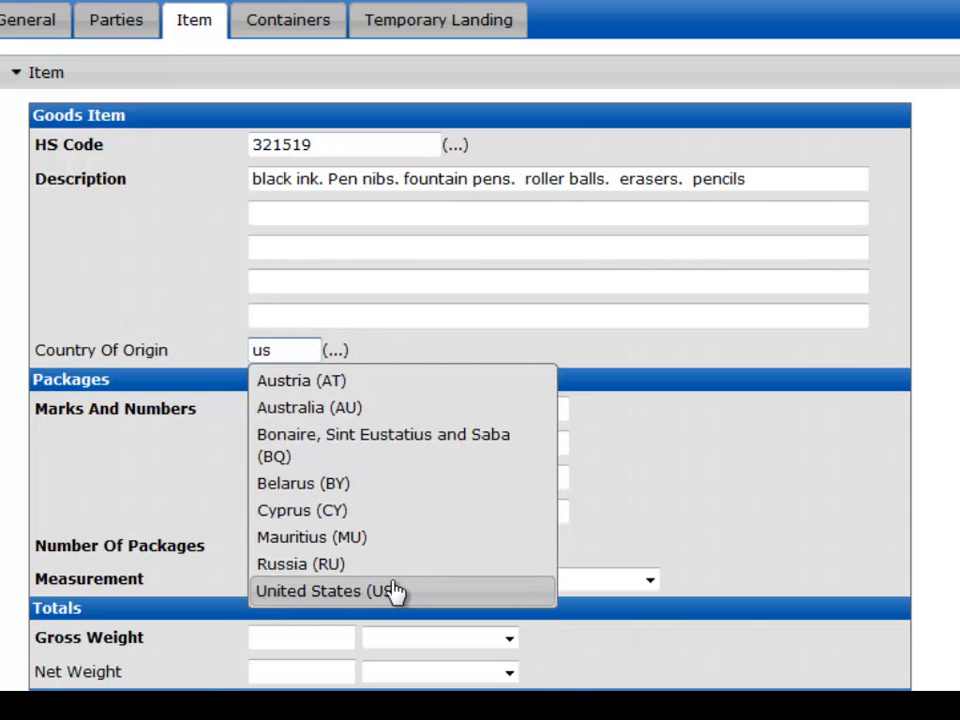
{"action": "left_click", "coordinate": [394, 591]}
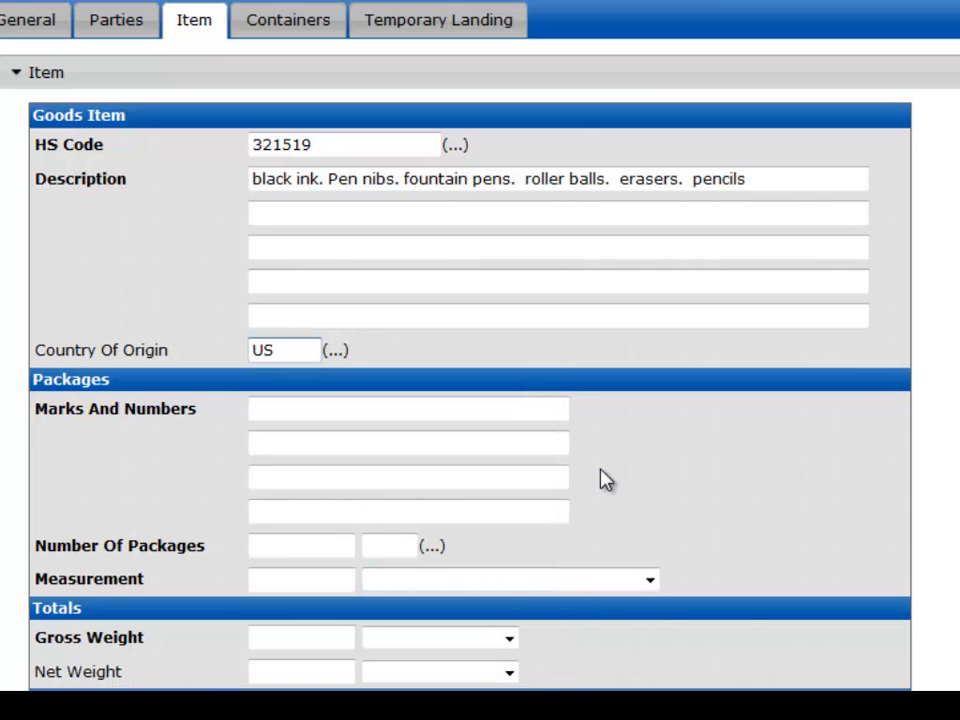
Step: Enter the package marks and numbers as 1234567 on the first line and no. 1 on the second
{"action": "scroll", "coordinate": [606, 481], "scroll_direction": "down", "scroll_amount": 3}
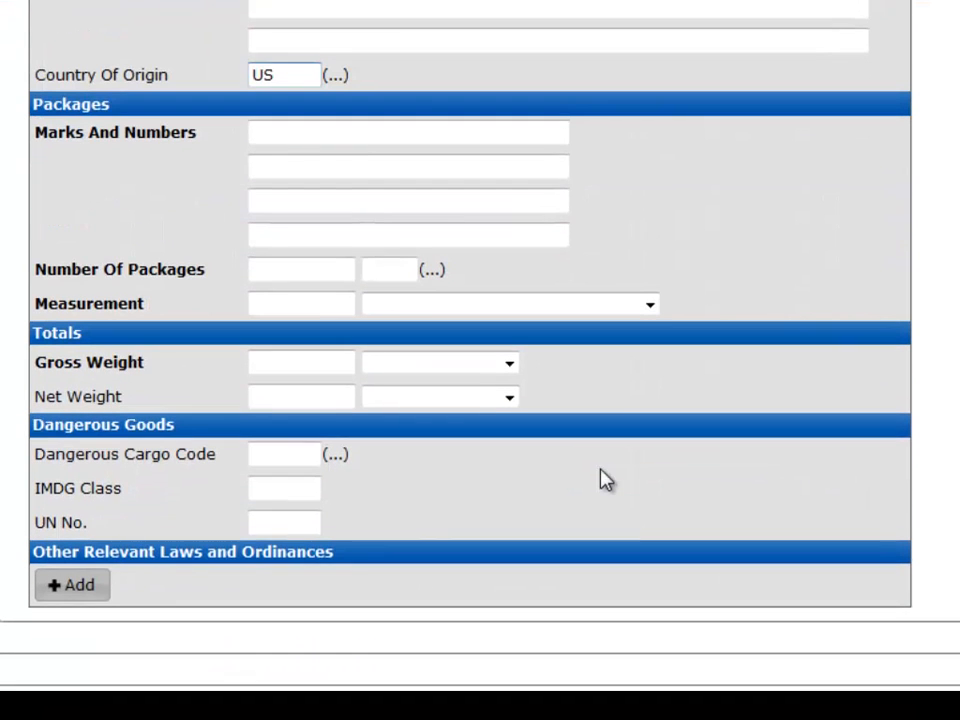
{"action": "left_click", "coordinate": [360, 137]}
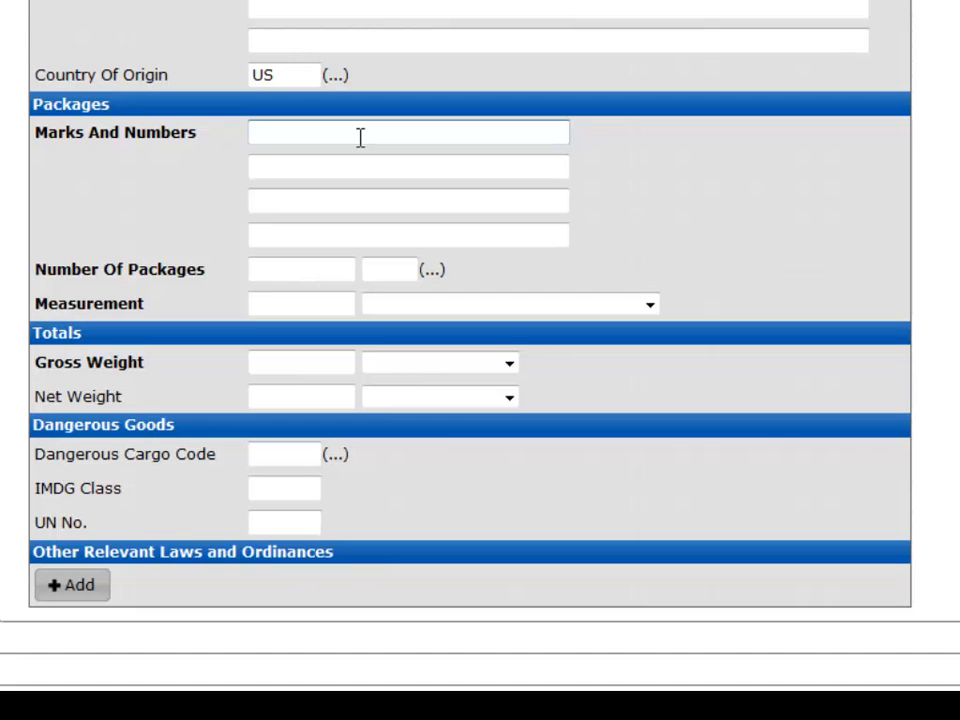
{"action": "type", "text": "1234567"}
{"action": "key", "text": "Tab"}
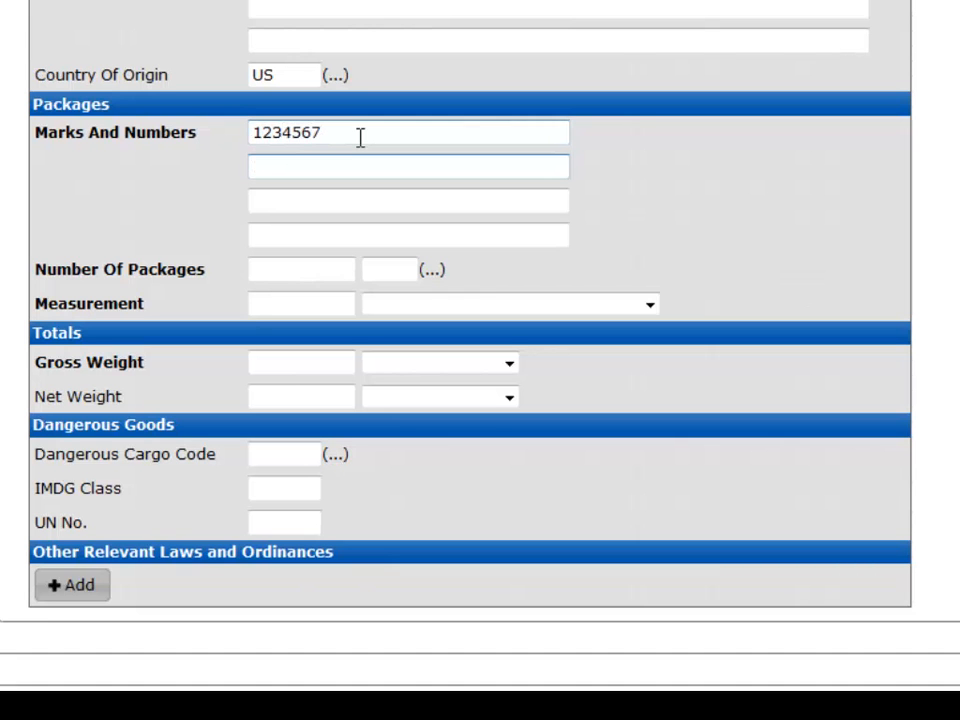
{"action": "type", "text": "no. 1"}
Step: Set the number of packages to 50 and the package type to Box (BX)
{"action": "left_click", "coordinate": [303, 268]}
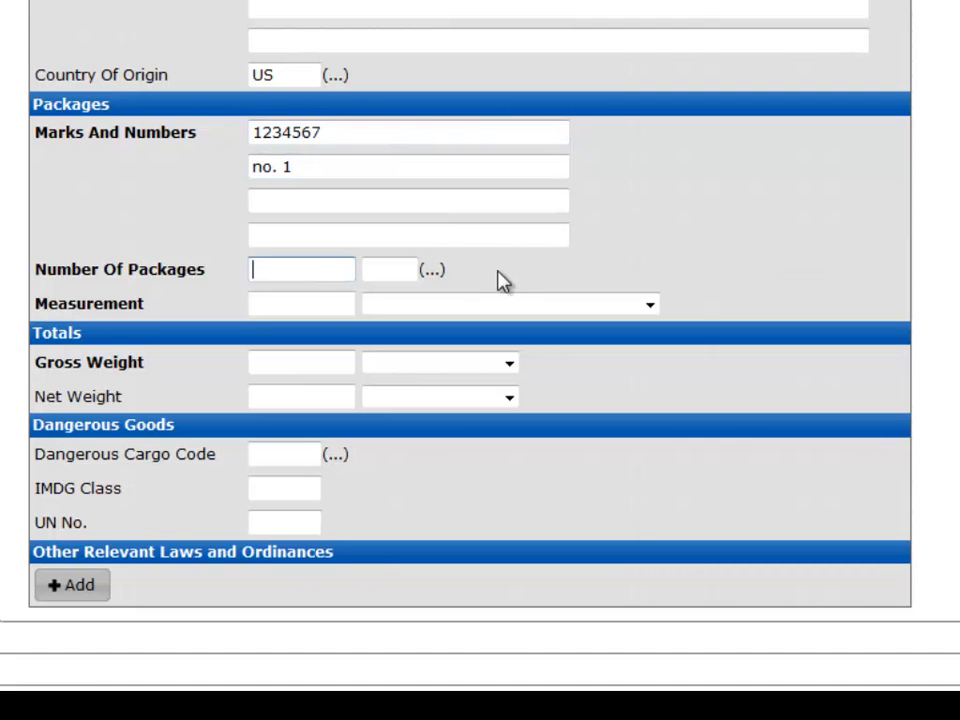
{"action": "type", "text": "50"}
{"action": "key", "text": "Tab"}
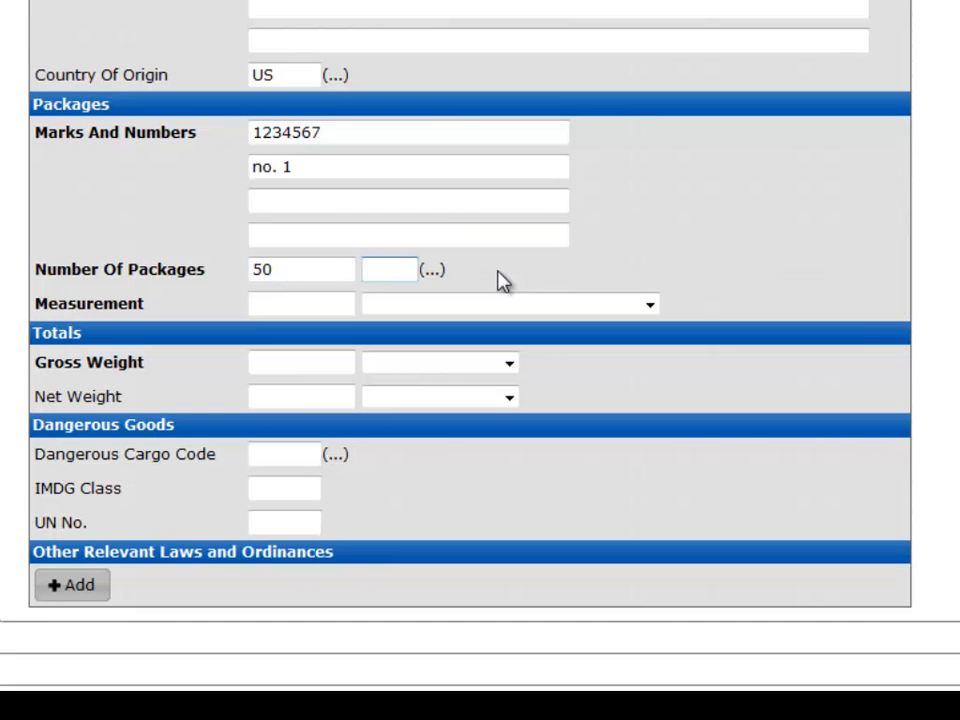
{"action": "type", "text": "box"}
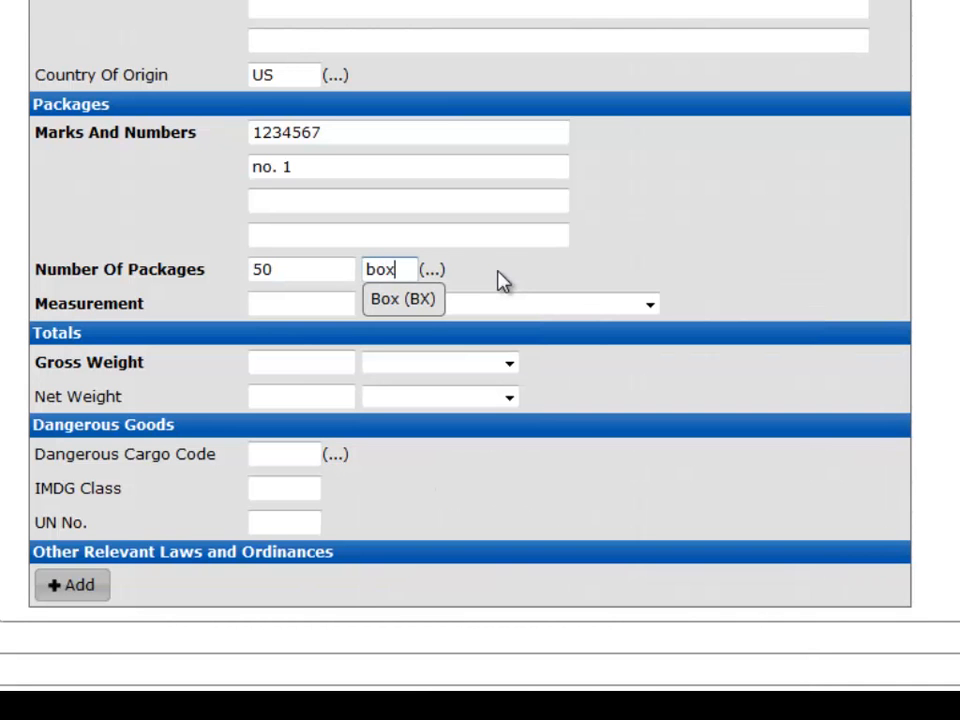
{"action": "left_click", "coordinate": [416, 299]}
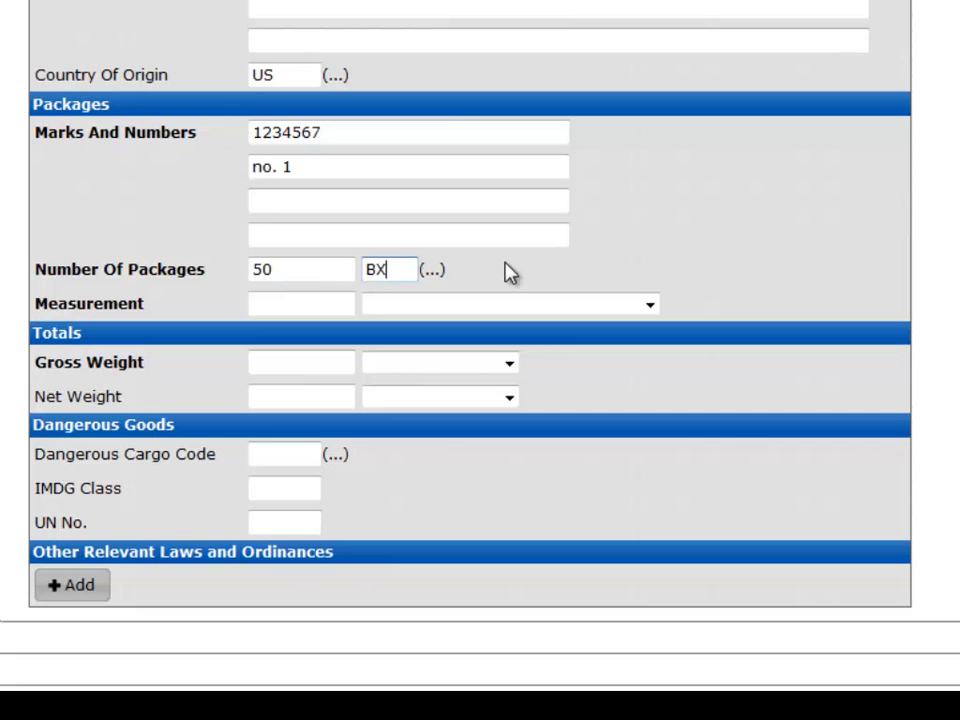
Step: Set the measurement to 500.45 with unit Cubic meter (MTQ)
{"action": "left_click", "coordinate": [349, 298]}
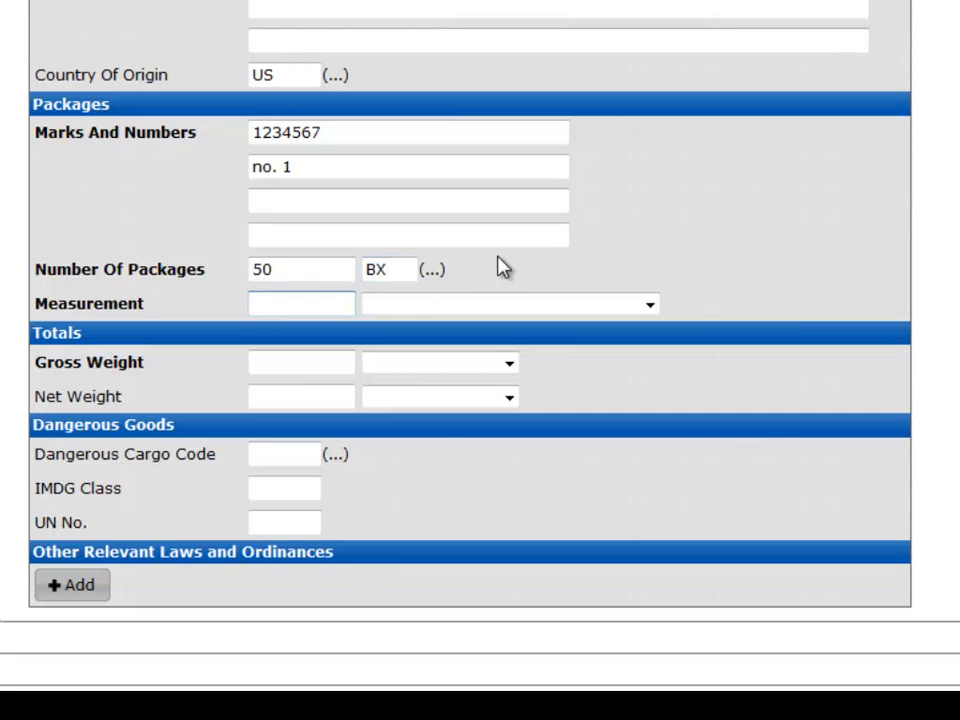
{"action": "type", "text": "500.45"}
{"action": "left_click", "coordinate": [650, 306]}
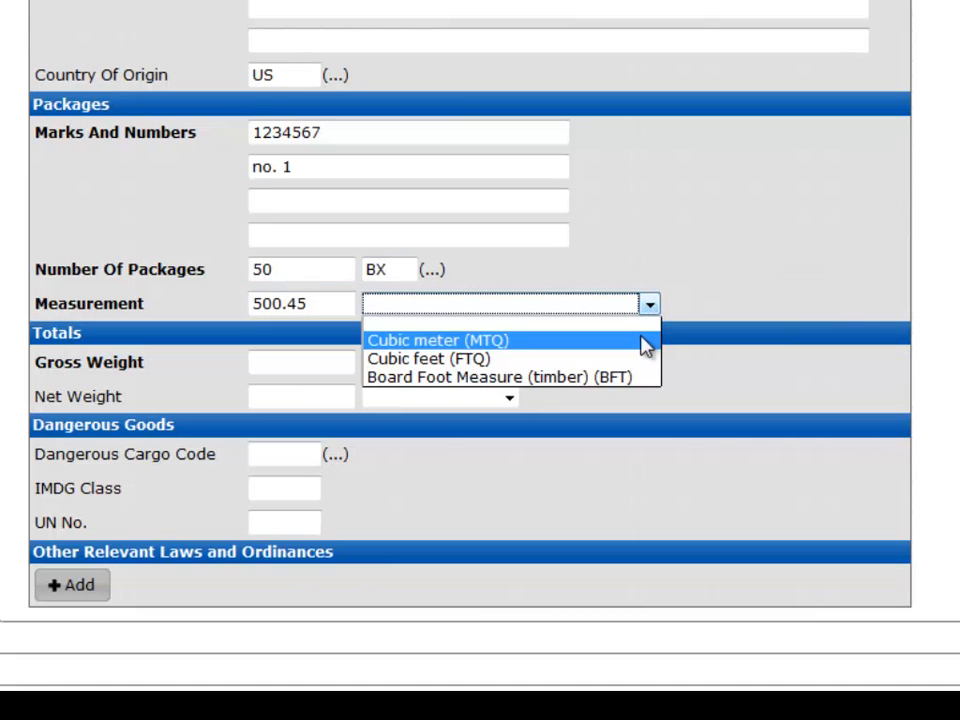
{"action": "left_click", "coordinate": [645, 343]}
{"action": "left_click", "coordinate": [645, 364]}
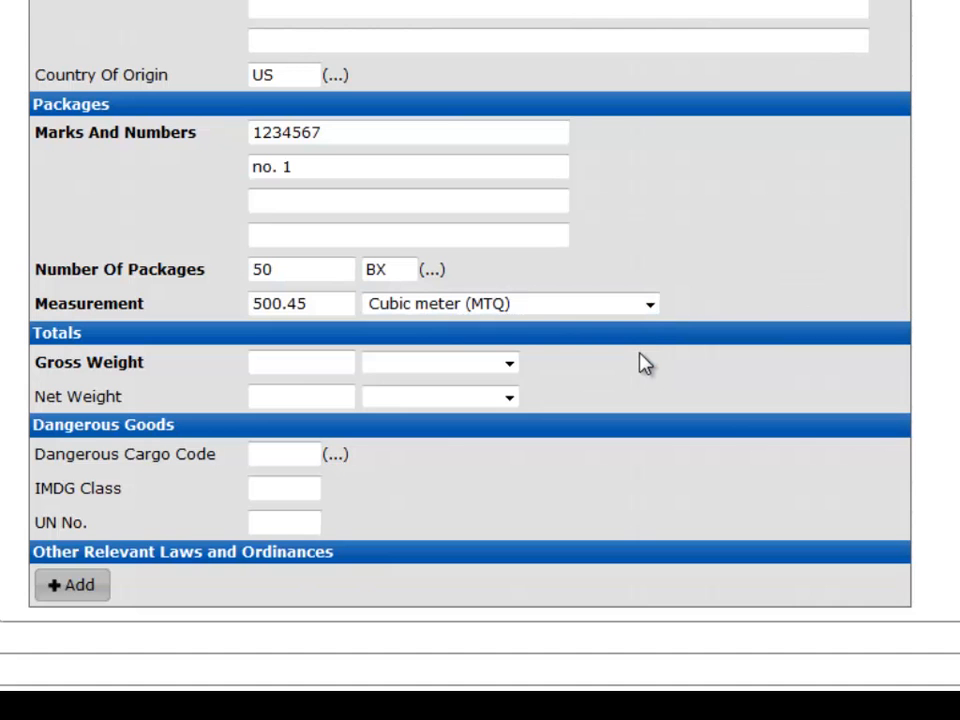
Step: Set the gross weight to 50.87 with unit Kilograms (KGM)
{"action": "left_click", "coordinate": [340, 367]}
{"action": "type", "text": "50.87"}
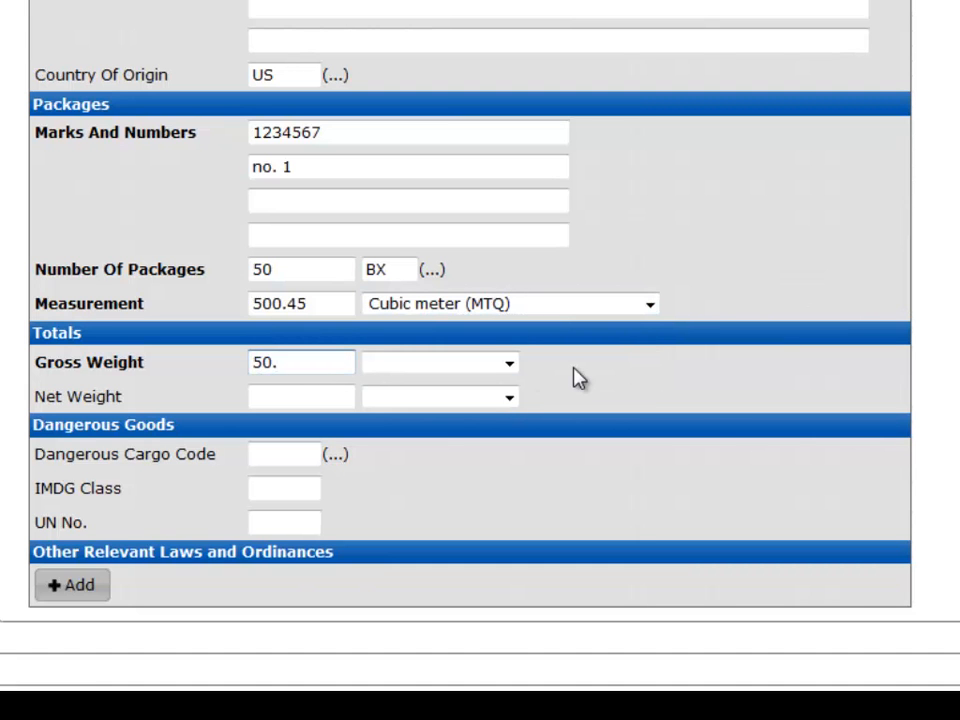
{"action": "left_click", "coordinate": [508, 365]}
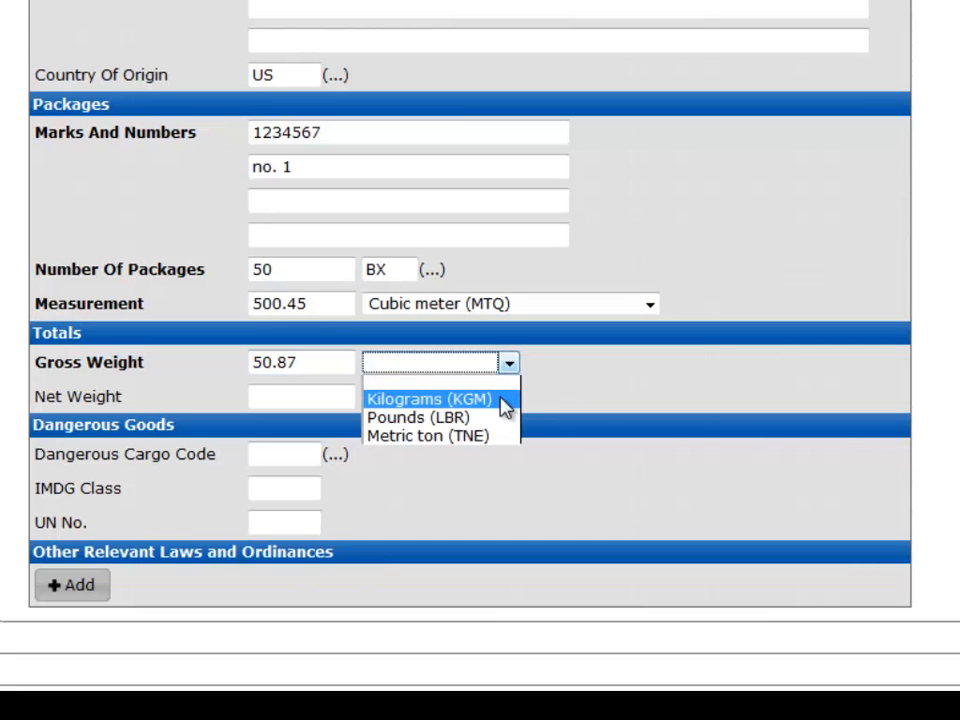
{"action": "left_click", "coordinate": [505, 401]}
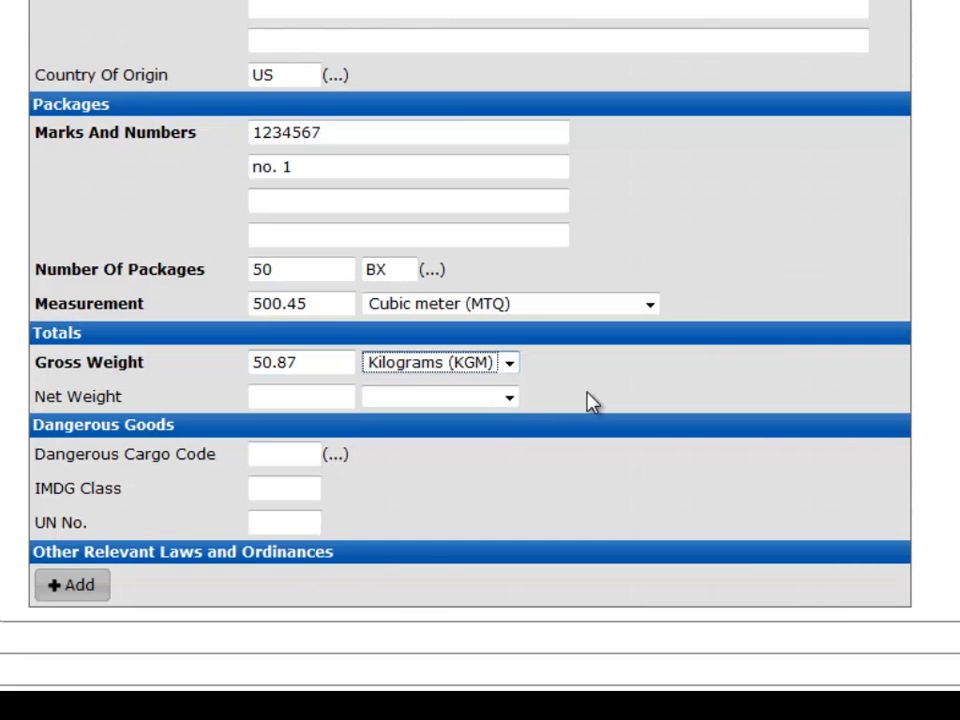
{"action": "left_click", "coordinate": [591, 401]}
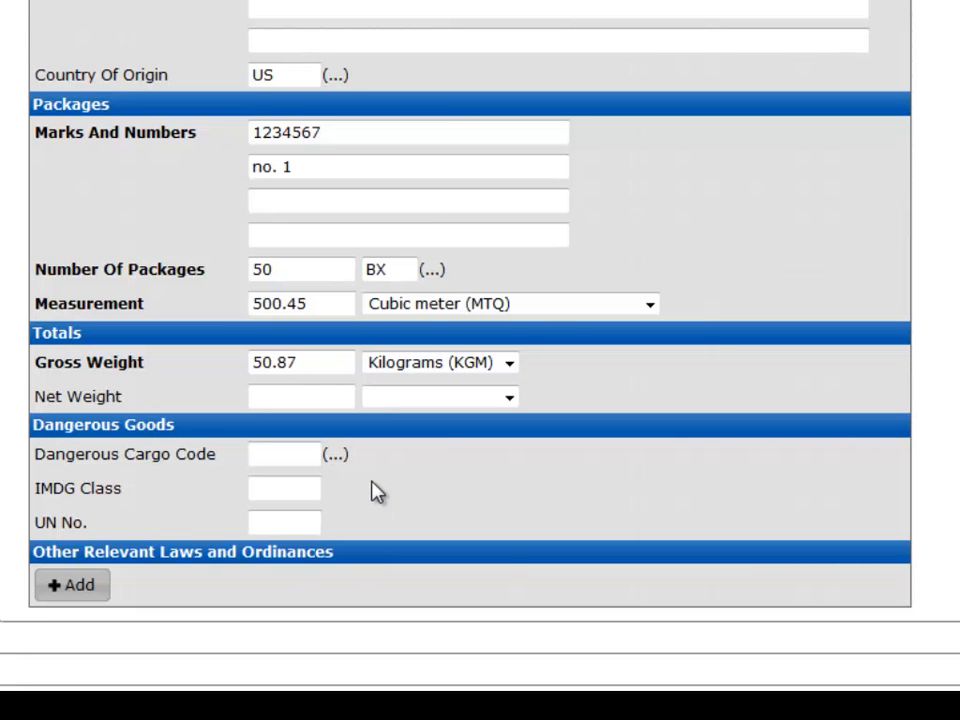
Step: Set the dangerous cargo code by searching for radi and picking Radioactive substance category 2 (RRB)
{"action": "left_click", "coordinate": [283, 455]}
{"action": "type", "text": "radi"}
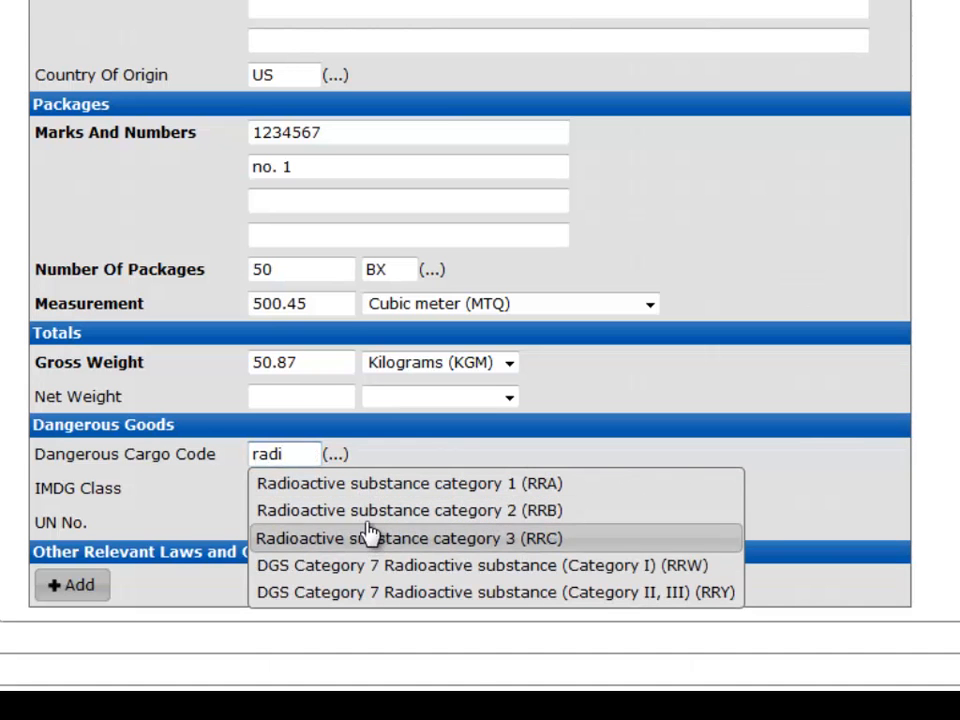
{"action": "left_click", "coordinate": [420, 505]}
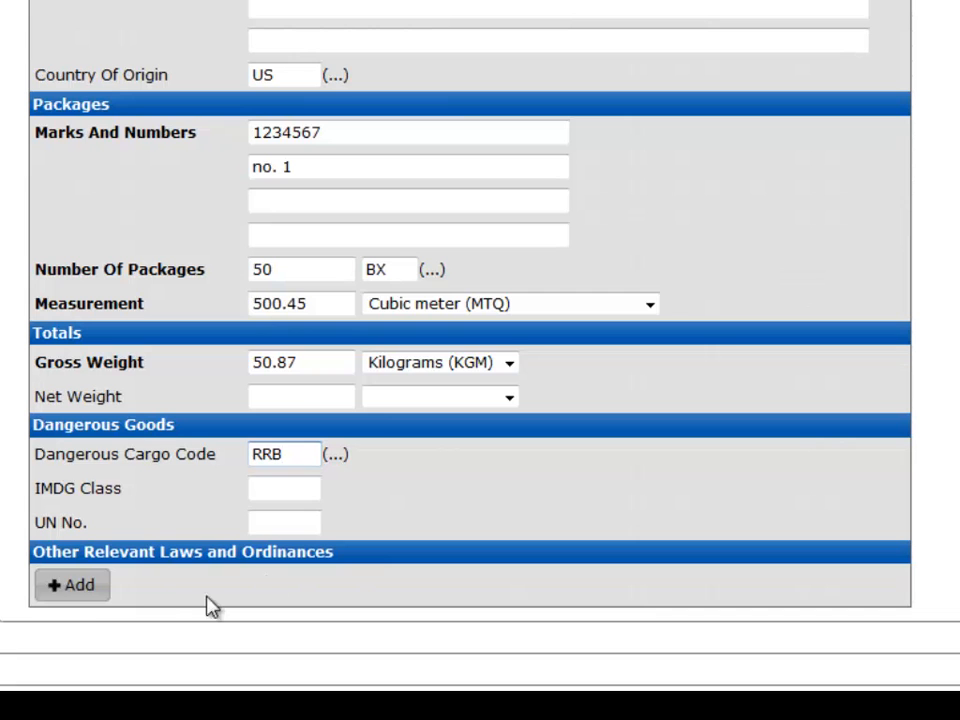
Step: Add an other relevant law code AN (Act on Domestic Animal Infectious Diseases Control), then delete that row
{"action": "left_click", "coordinate": [86, 598]}
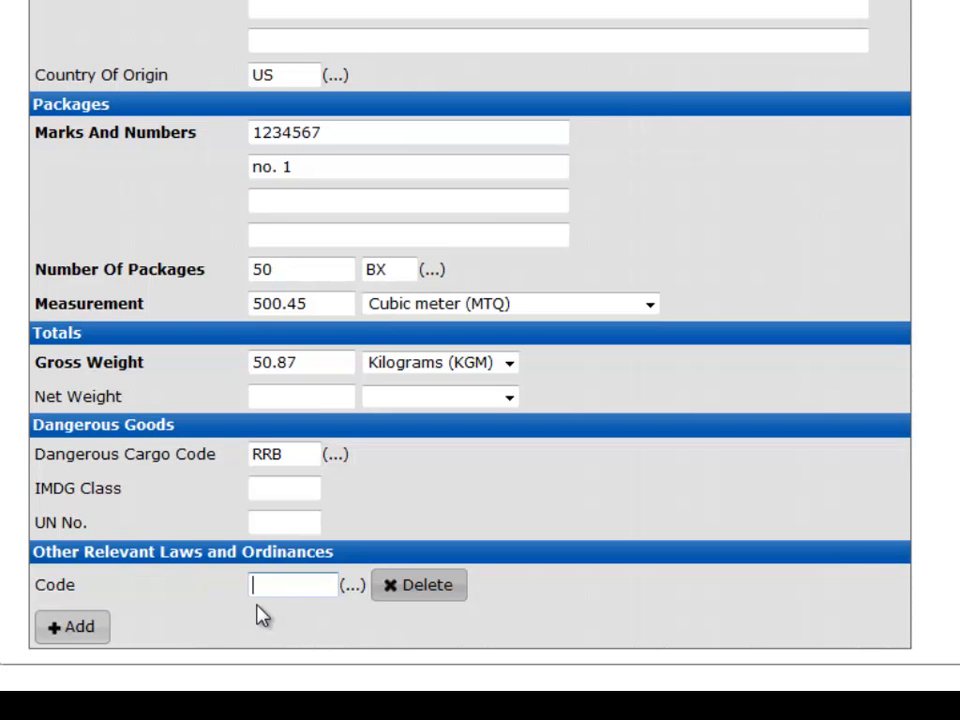
{"action": "type", "text": "AN"}
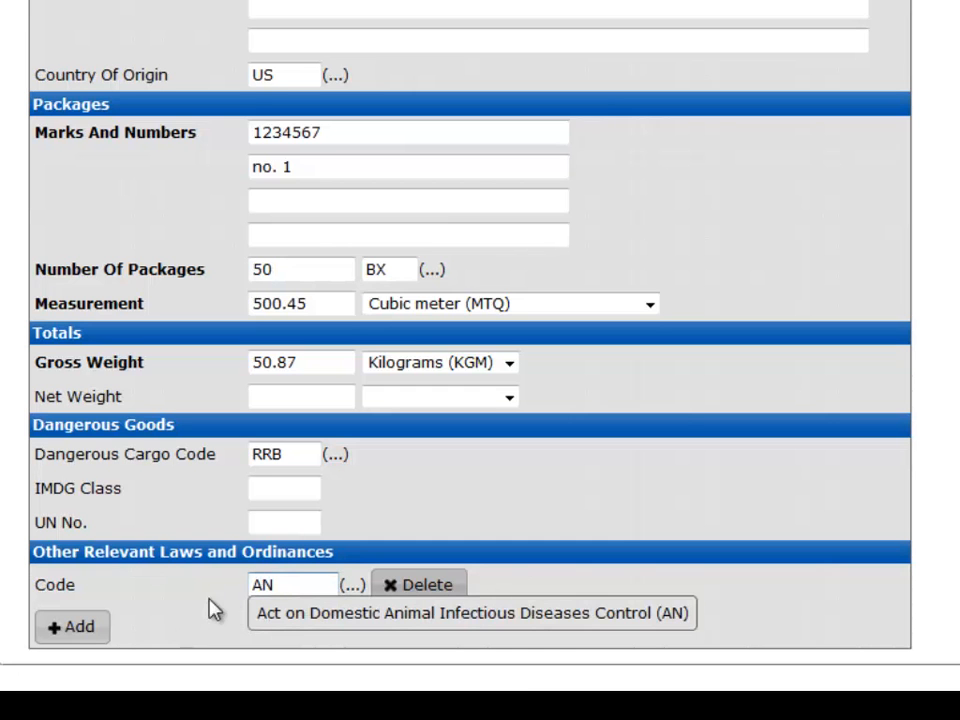
{"action": "left_click", "coordinate": [279, 614]}
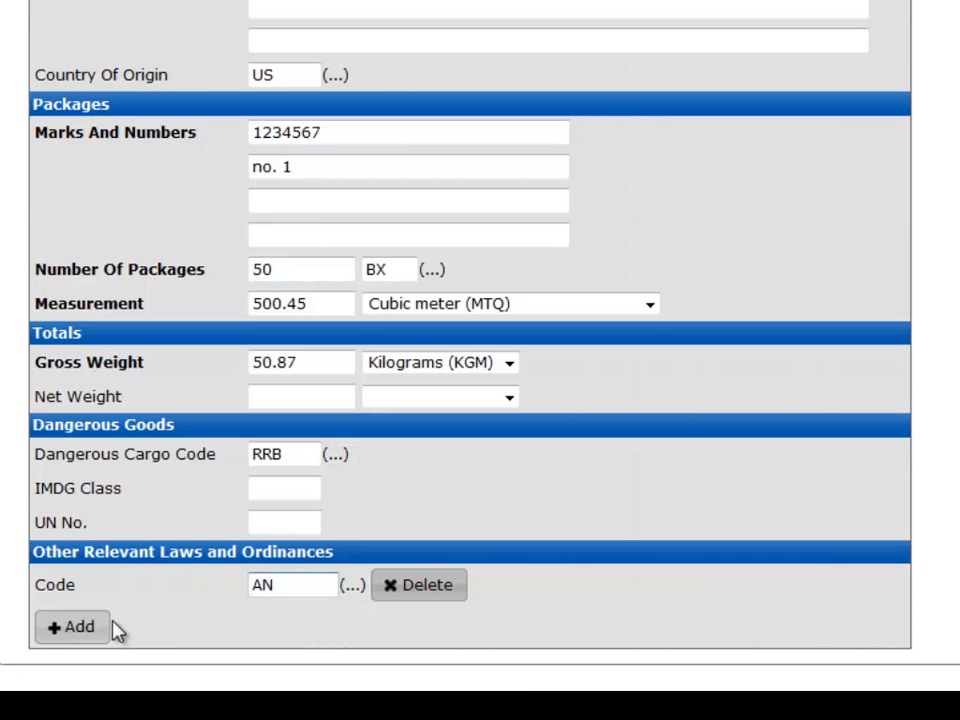
{"action": "left_click", "coordinate": [390, 590]}
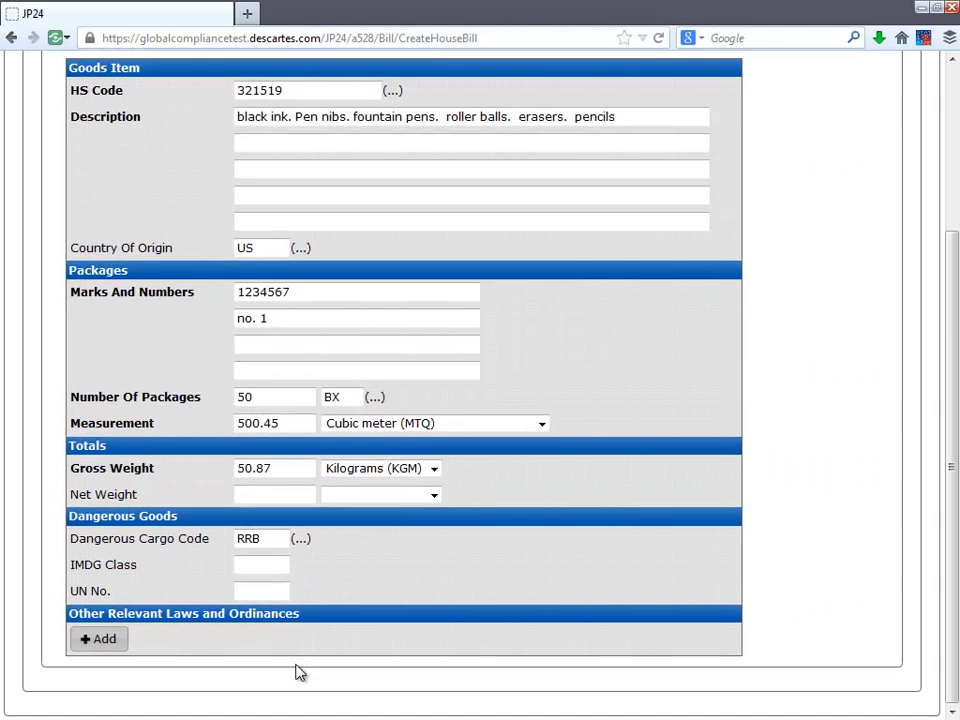
Step: Open the Containers tab and add a container with container number 11ab4839444
{"action": "scroll", "coordinate": [332, 420], "scroll_direction": "up", "scroll_amount": 4}
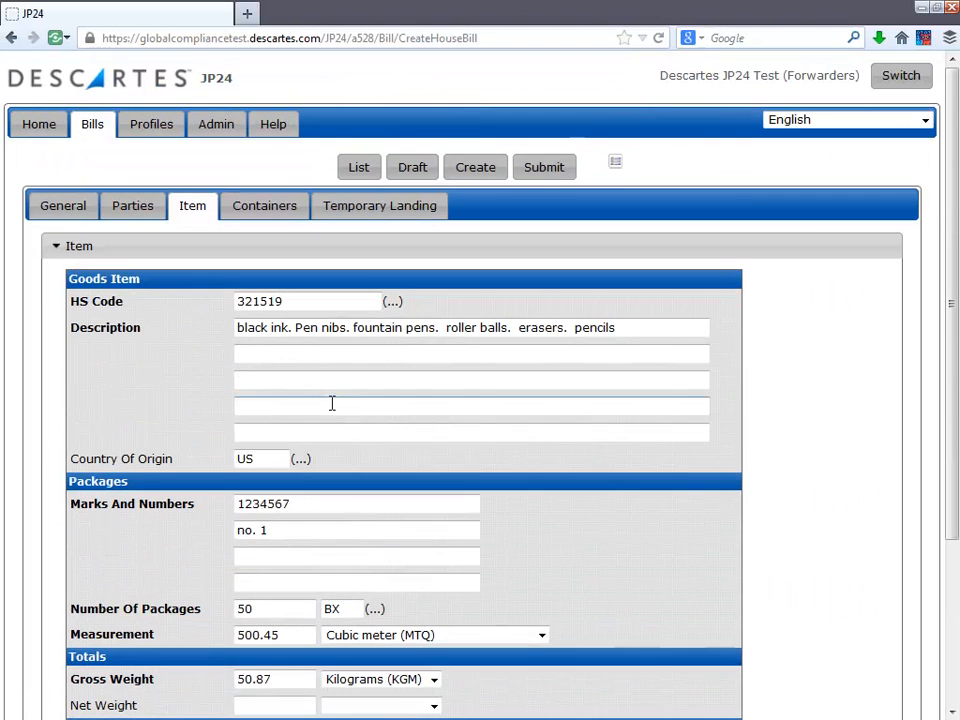
{"action": "left_click", "coordinate": [283, 220]}
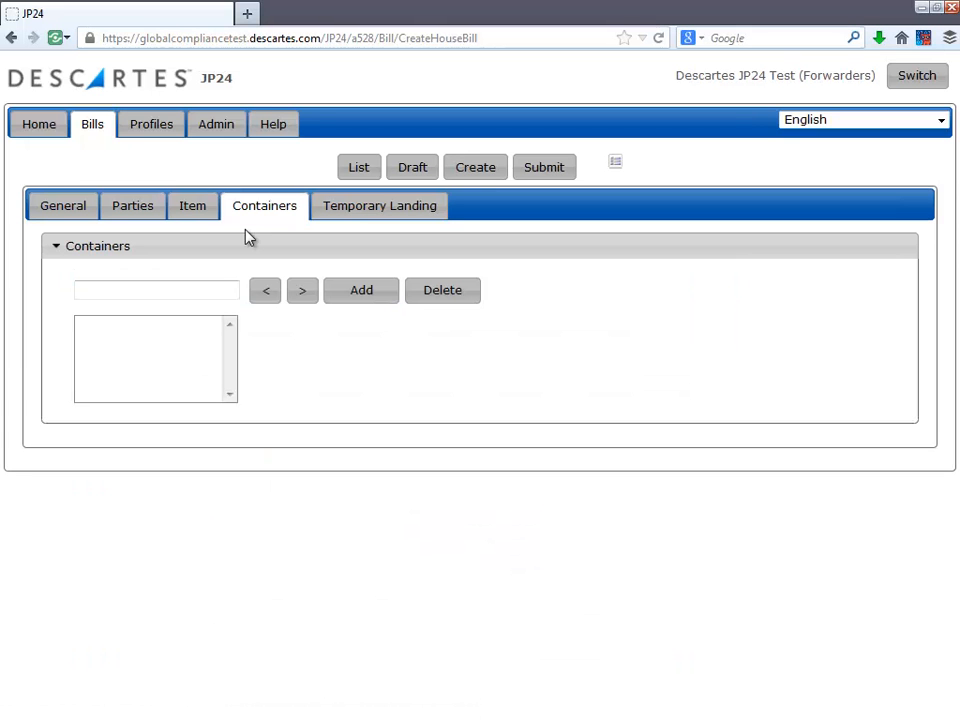
{"action": "left_click", "coordinate": [358, 292]}
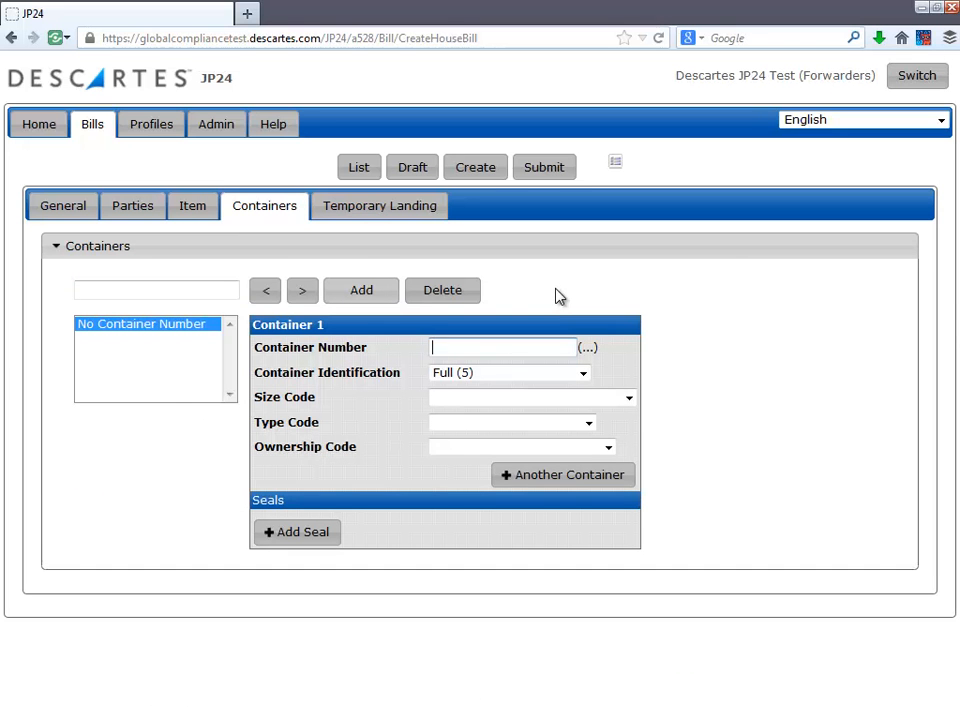
{"action": "type", "text": "11ab"}
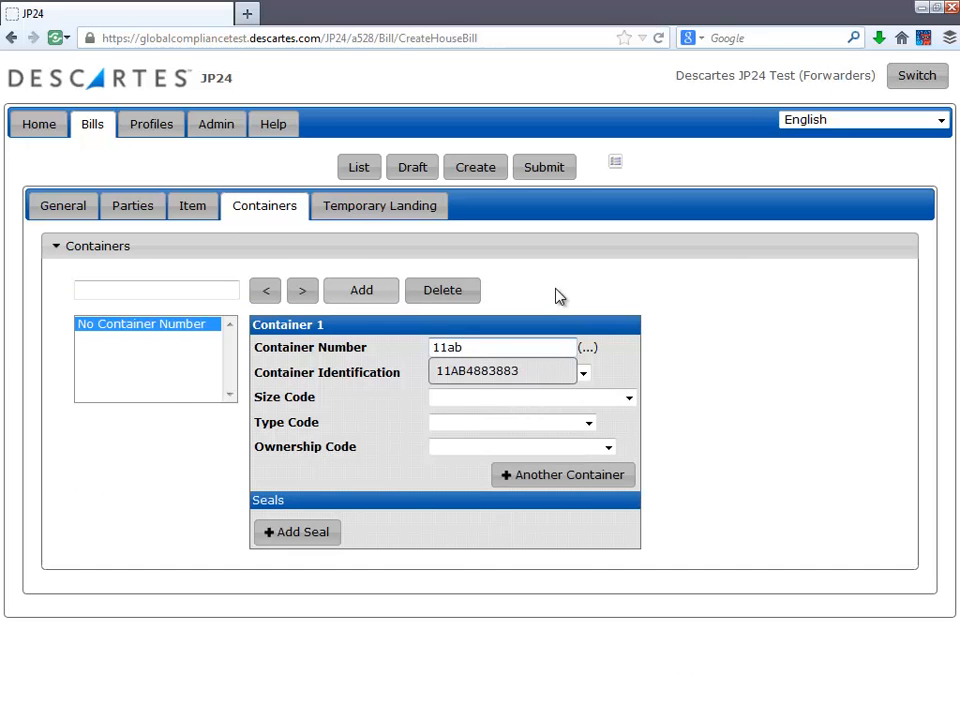
{"action": "type", "text": "4839444"}
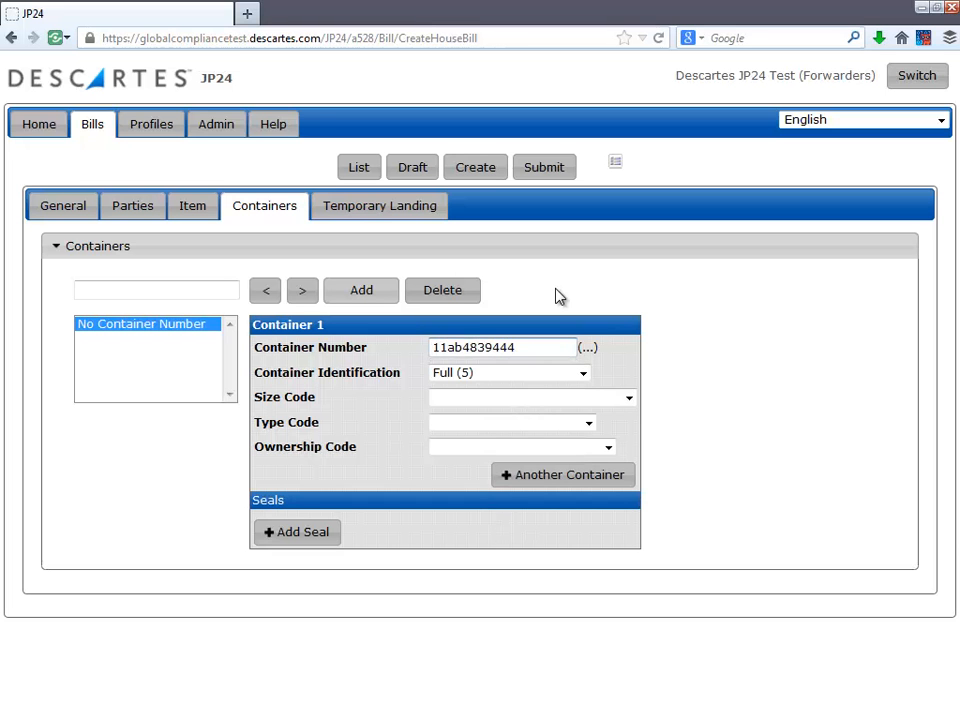
Step: Set the container's size code to Length 40', Height 8'6" (42)
{"action": "left_click", "coordinate": [585, 374]}
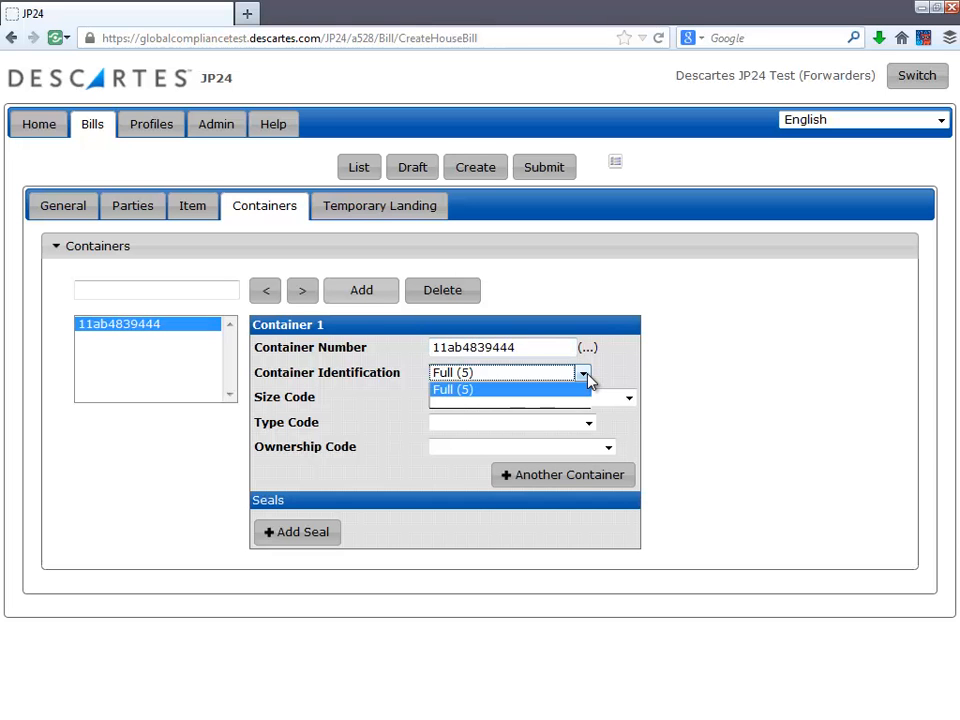
{"action": "left_click", "coordinate": [587, 374]}
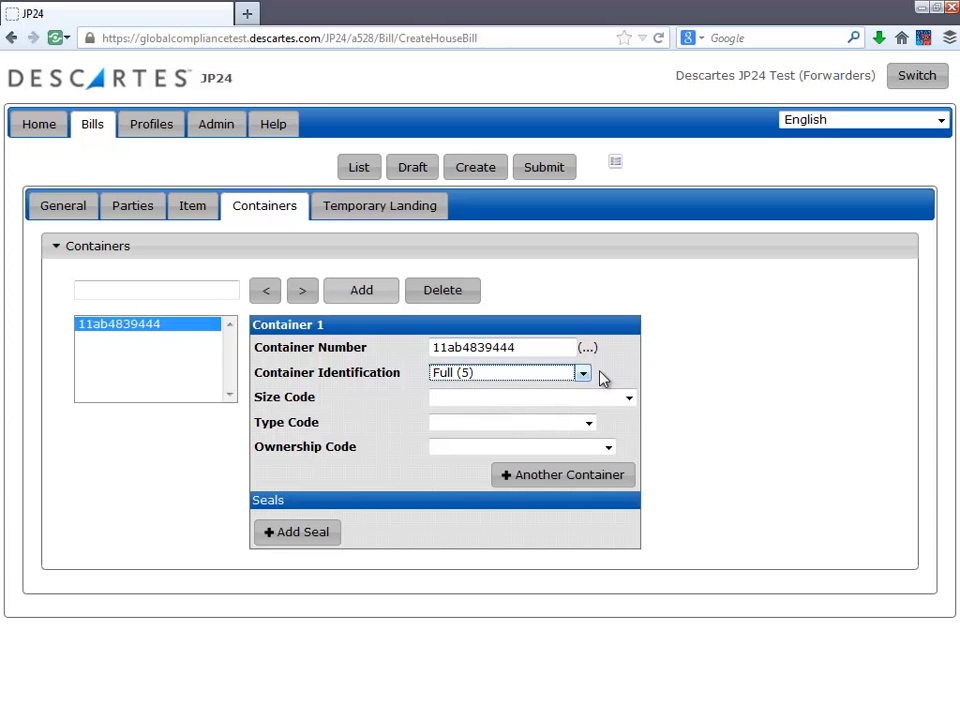
{"action": "left_click", "coordinate": [628, 398]}
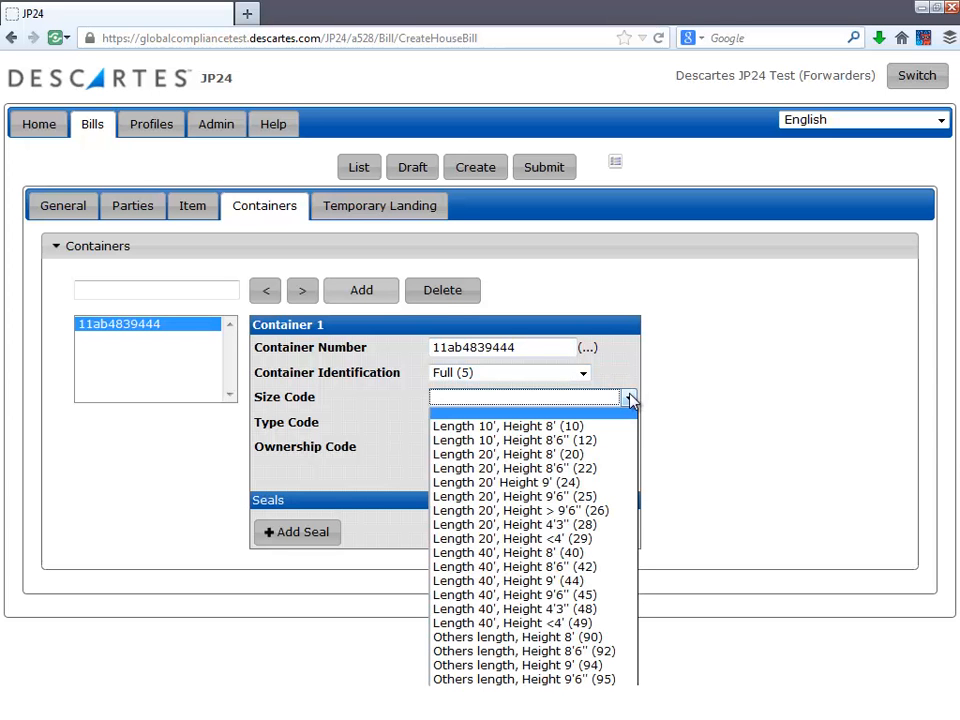
{"action": "left_click", "coordinate": [620, 567]}
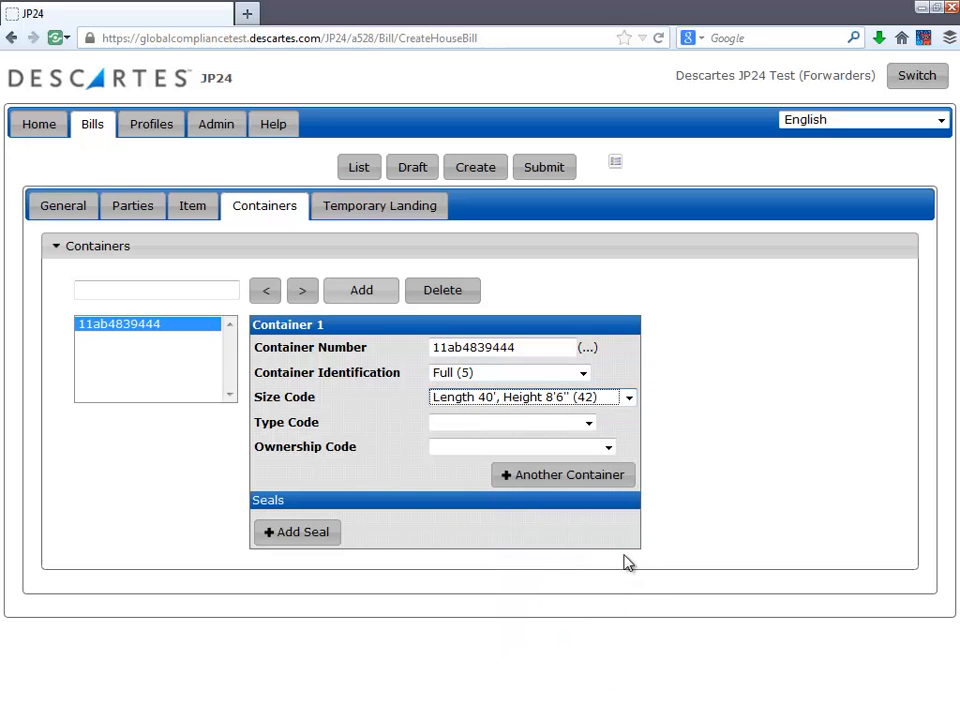
Step: Set the container's type code to Dry container (GP) and ownership code to Carrier supplied (2)
{"action": "left_click", "coordinate": [588, 424]}
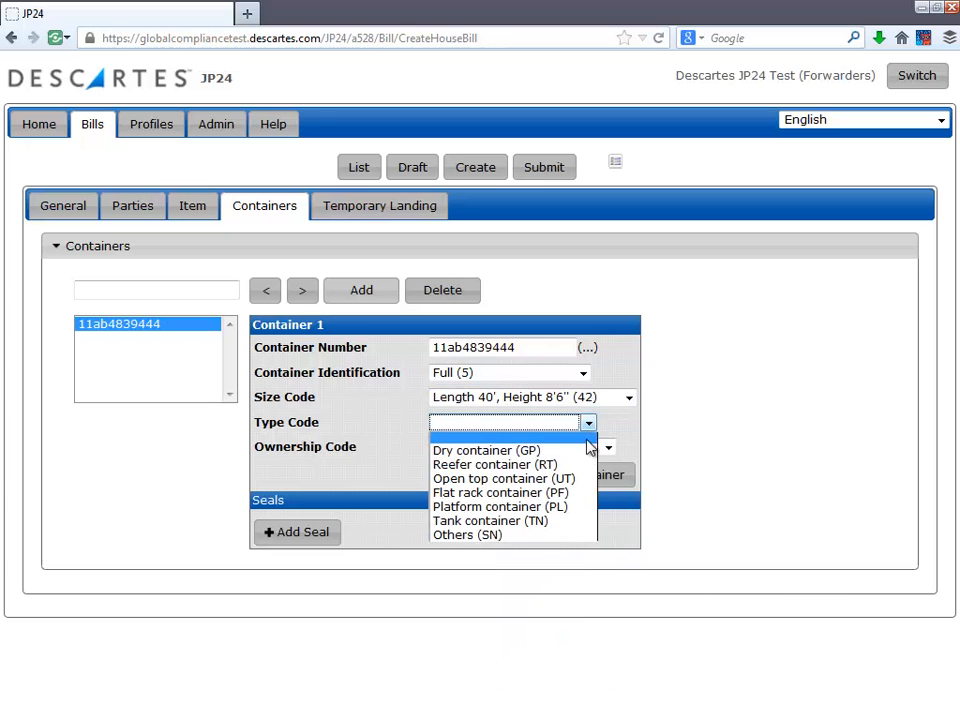
{"action": "left_click", "coordinate": [586, 452]}
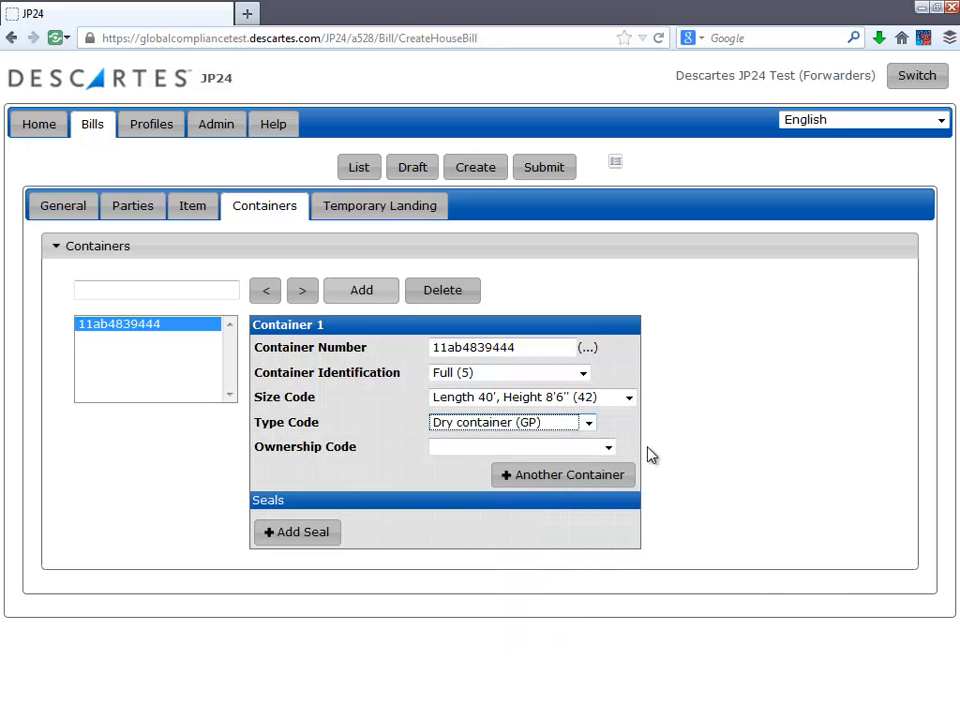
{"action": "left_click", "coordinate": [612, 451]}
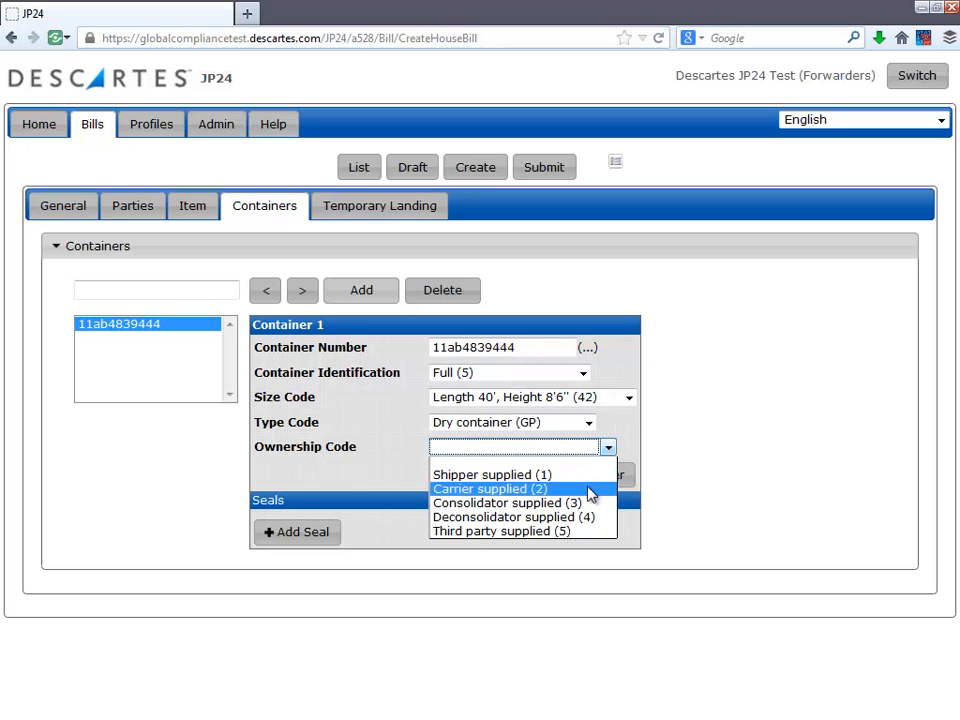
{"action": "left_click", "coordinate": [588, 490]}
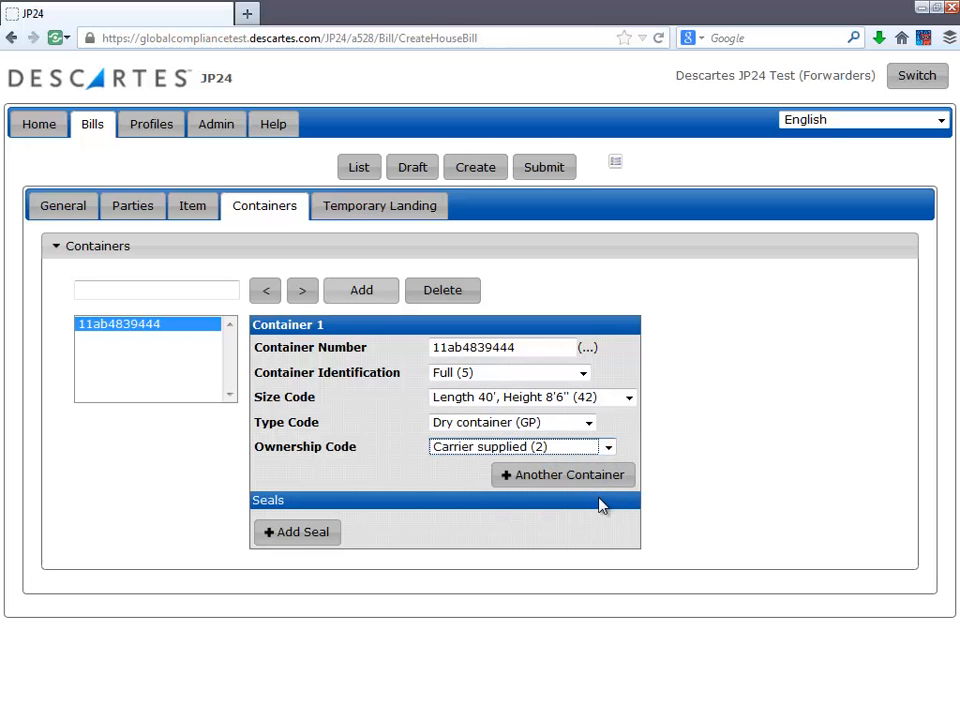
Step: Add a seal to the container with seal number 123456
{"action": "left_click", "coordinate": [305, 538]}
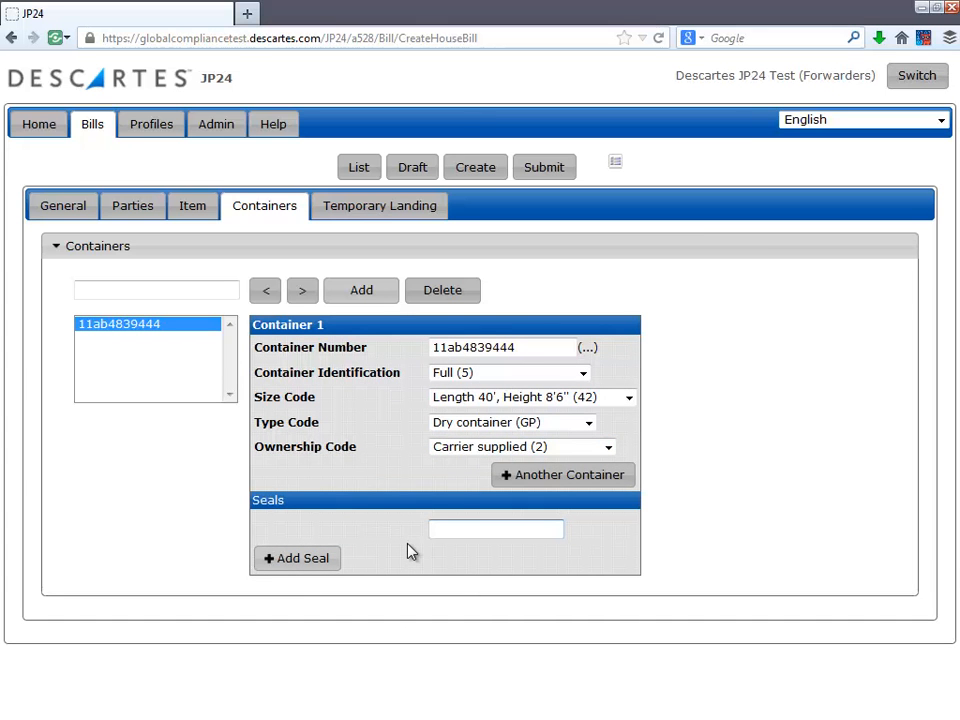
{"action": "type", "text": "123456"}
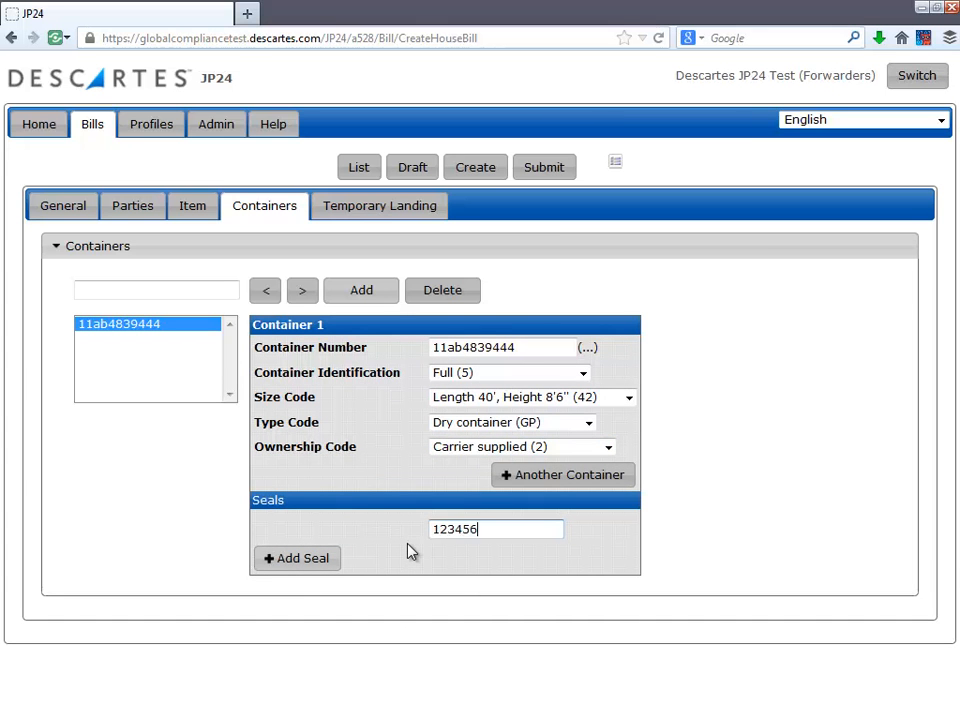
Step: Add another, empty container to the bill
{"action": "left_click", "coordinate": [563, 484]}
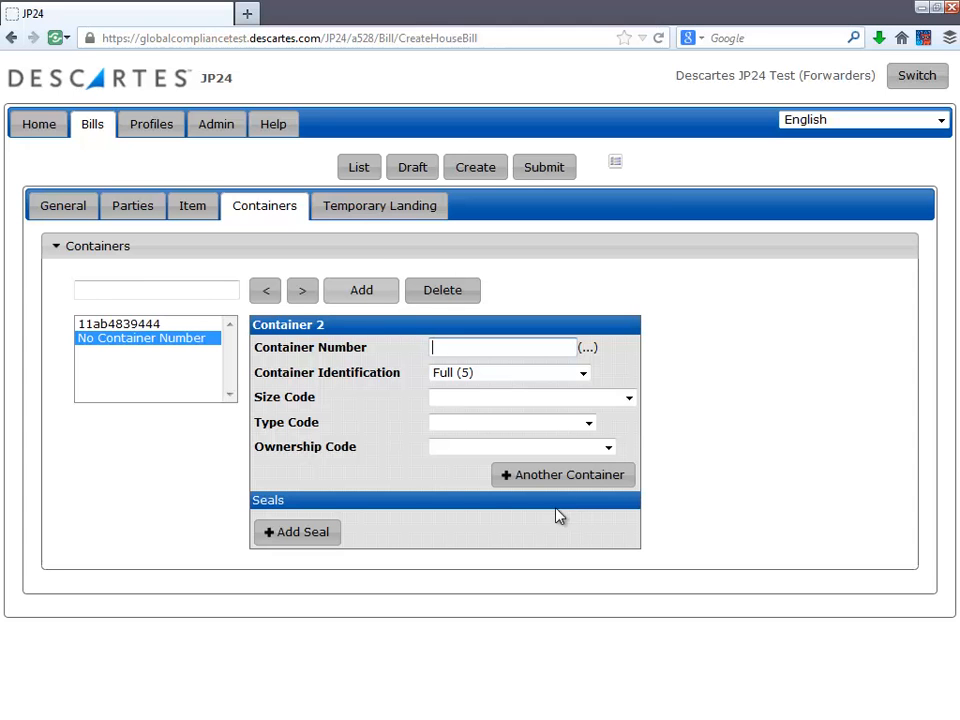
Step: On the Temporary Landing tab, set the identifier to Transshipment (28) and the reason to Transhipping cargo to other outbound vessel (aircraft)(involving no transportation) (TRS)
{"action": "left_click", "coordinate": [383, 214]}
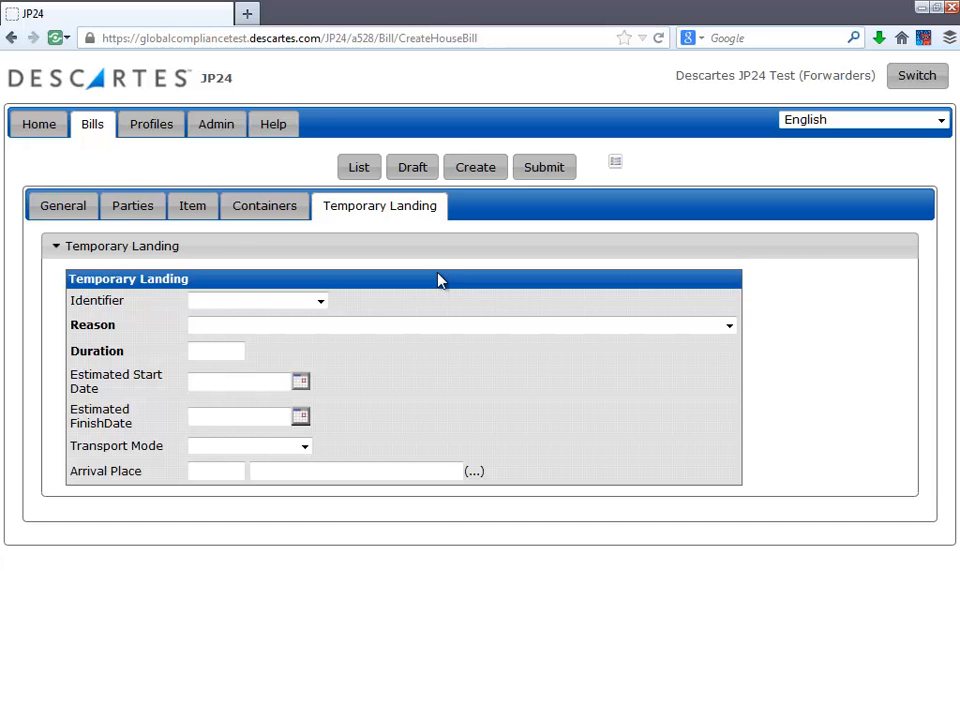
{"action": "left_click", "coordinate": [322, 302]}
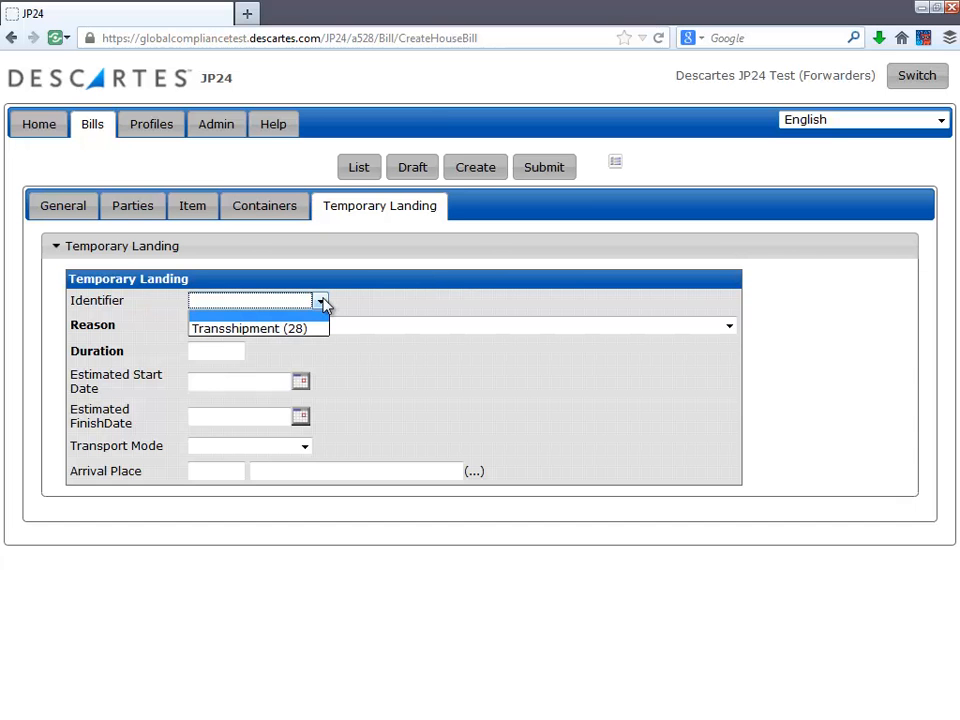
{"action": "left_click", "coordinate": [313, 330]}
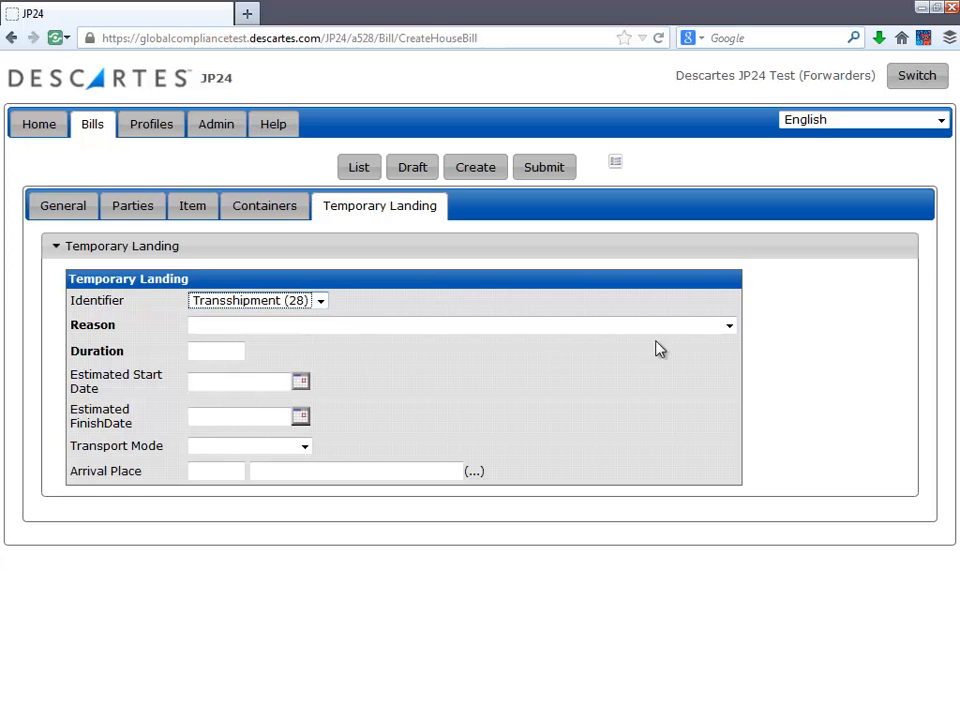
{"action": "left_click", "coordinate": [729, 330]}
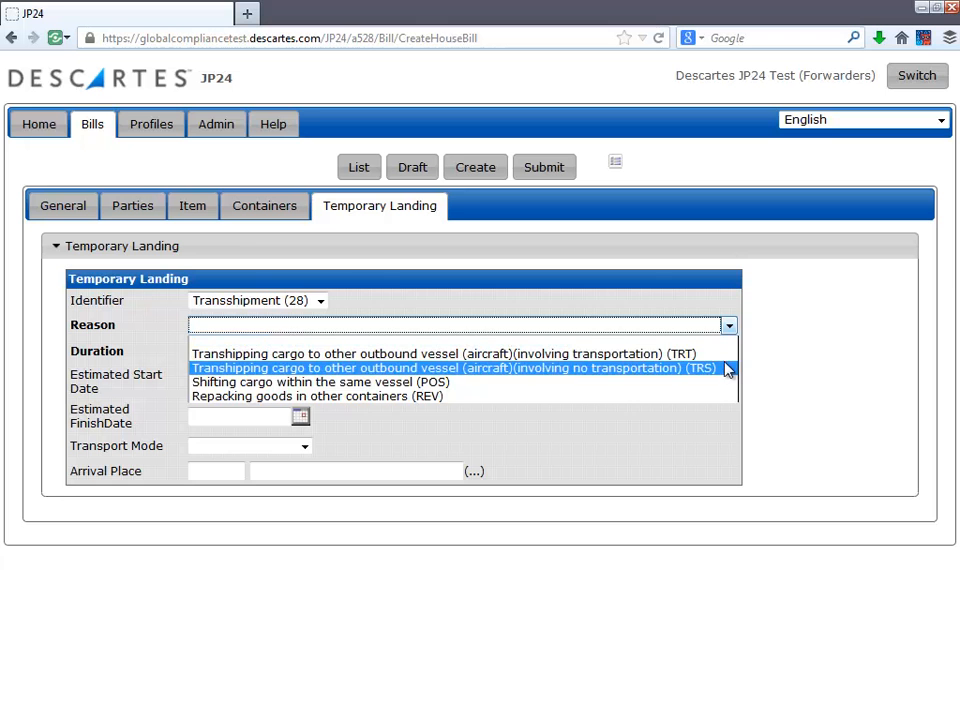
{"action": "left_click", "coordinate": [727, 368]}
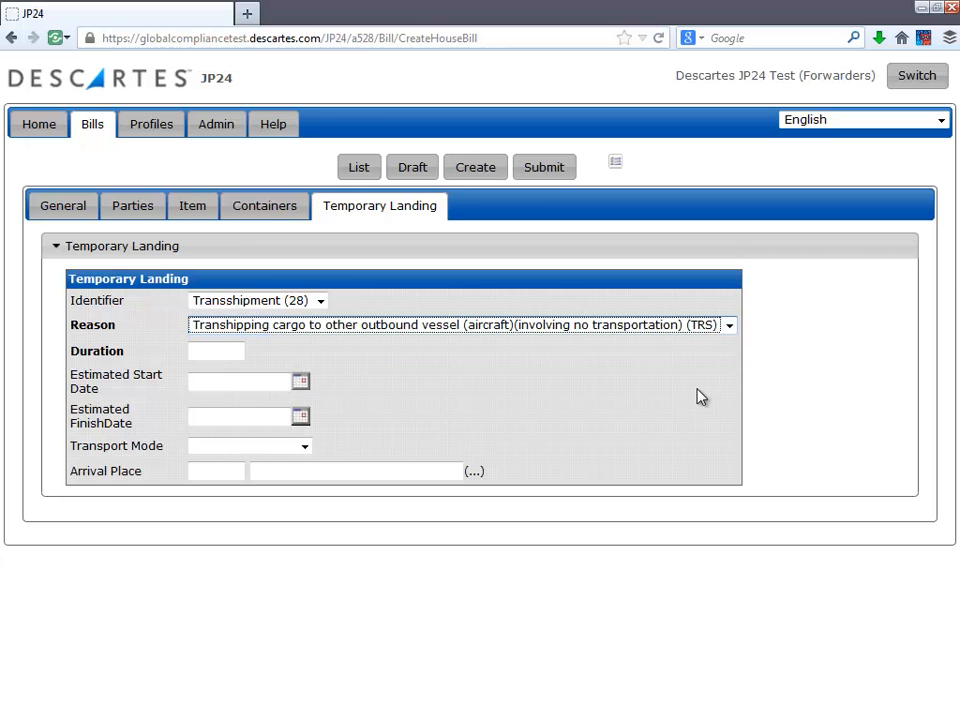
Step: Set the temporary landing duration to 3 and the estimated start date to 02/28/2014
{"action": "left_click", "coordinate": [229, 356]}
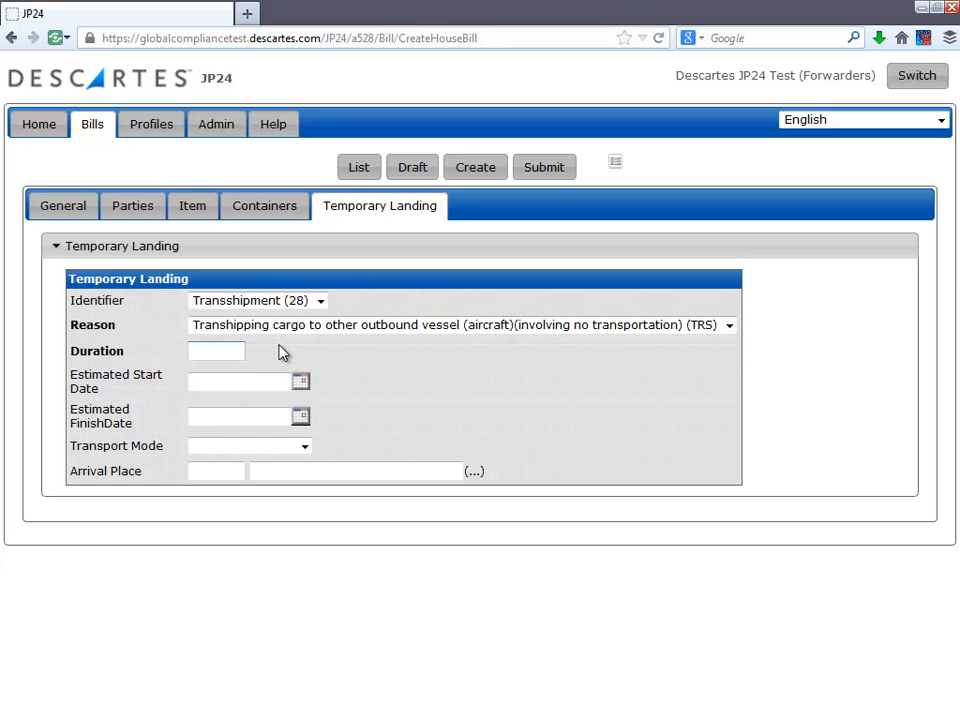
{"action": "type", "text": "3"}
{"action": "left_click", "coordinate": [302, 390]}
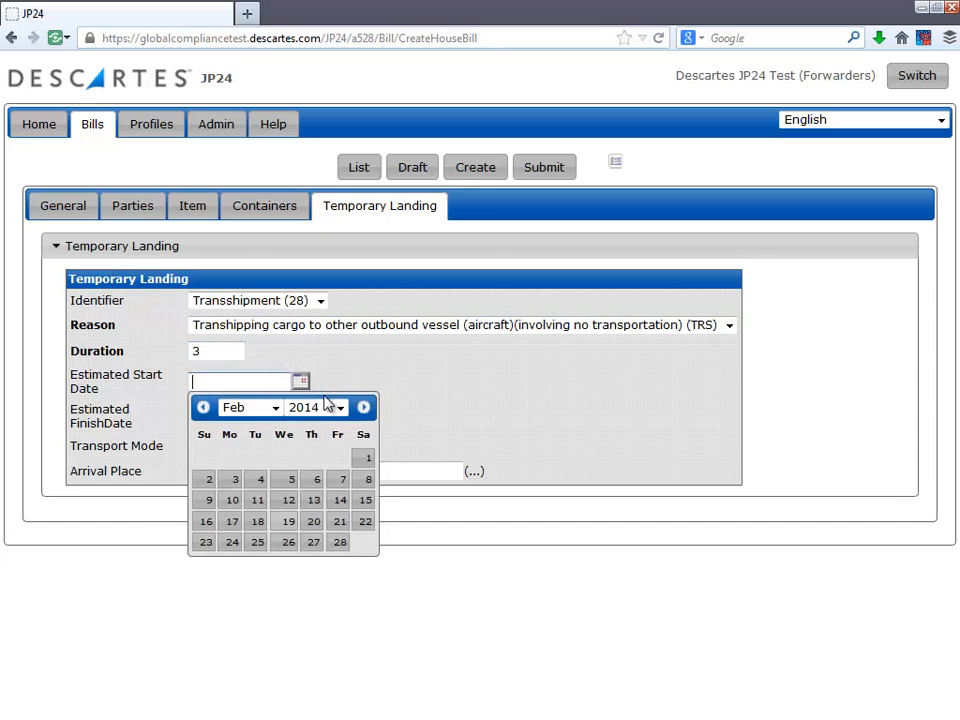
{"action": "left_click", "coordinate": [338, 543]}
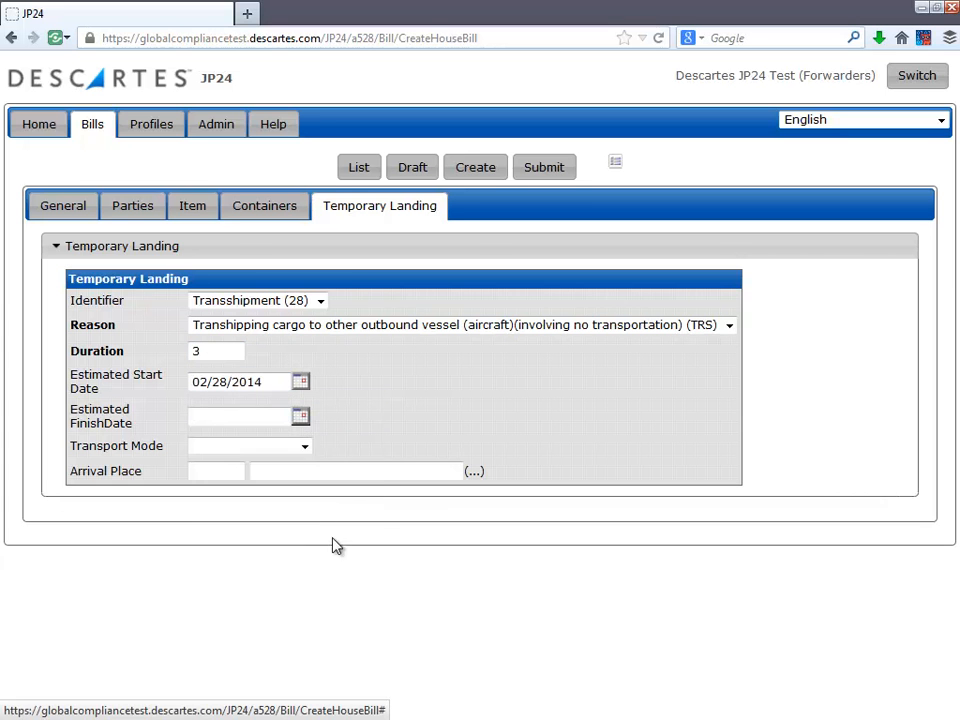
Step: Set the estimated finish date to 03/04/2014 and the transport mode to Truck (31)
{"action": "left_click", "coordinate": [302, 418]}
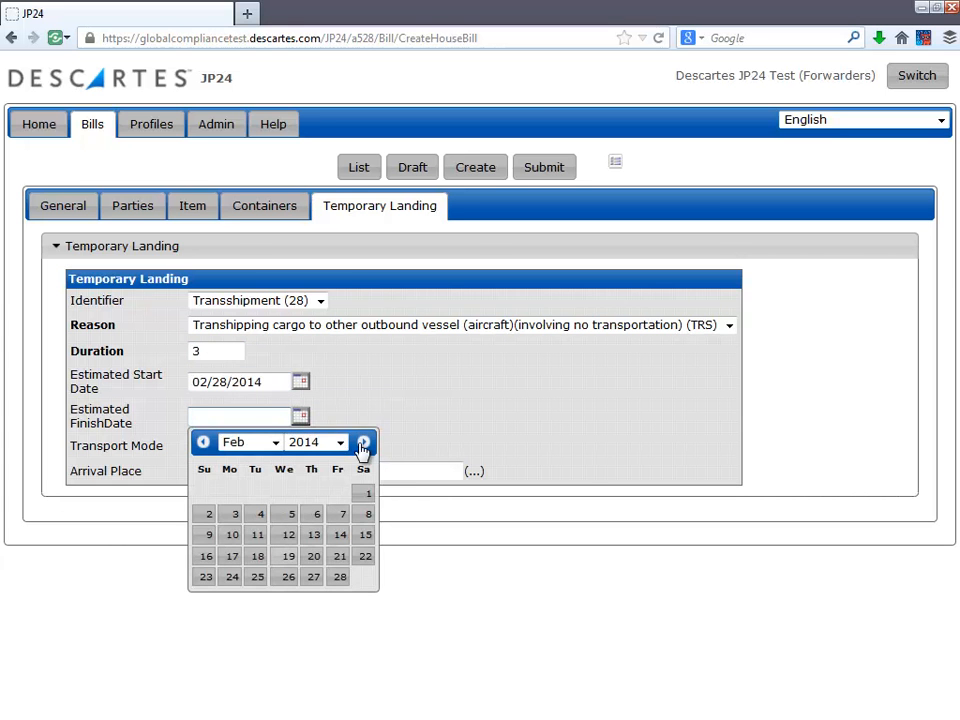
{"action": "left_click", "coordinate": [362, 445]}
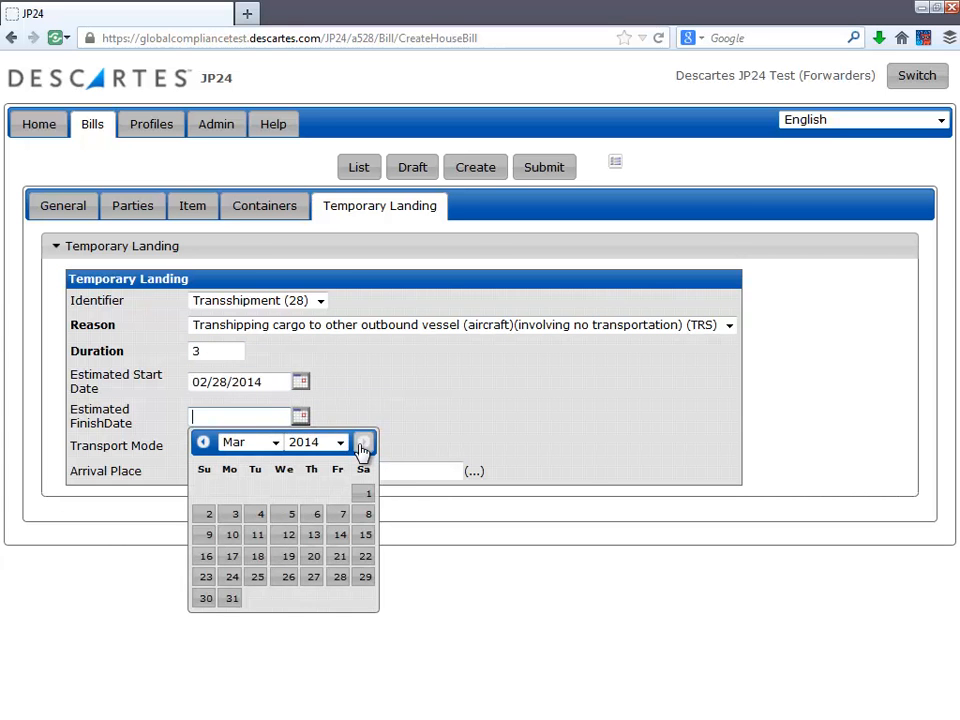
{"action": "left_click", "coordinate": [260, 516]}
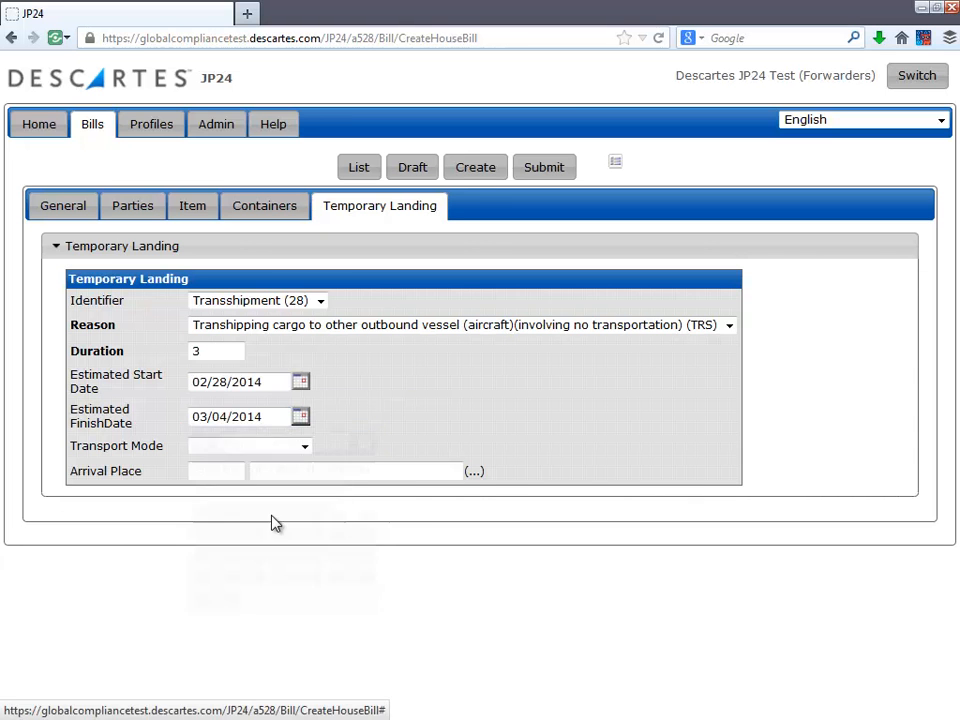
{"action": "left_click", "coordinate": [304, 448]}
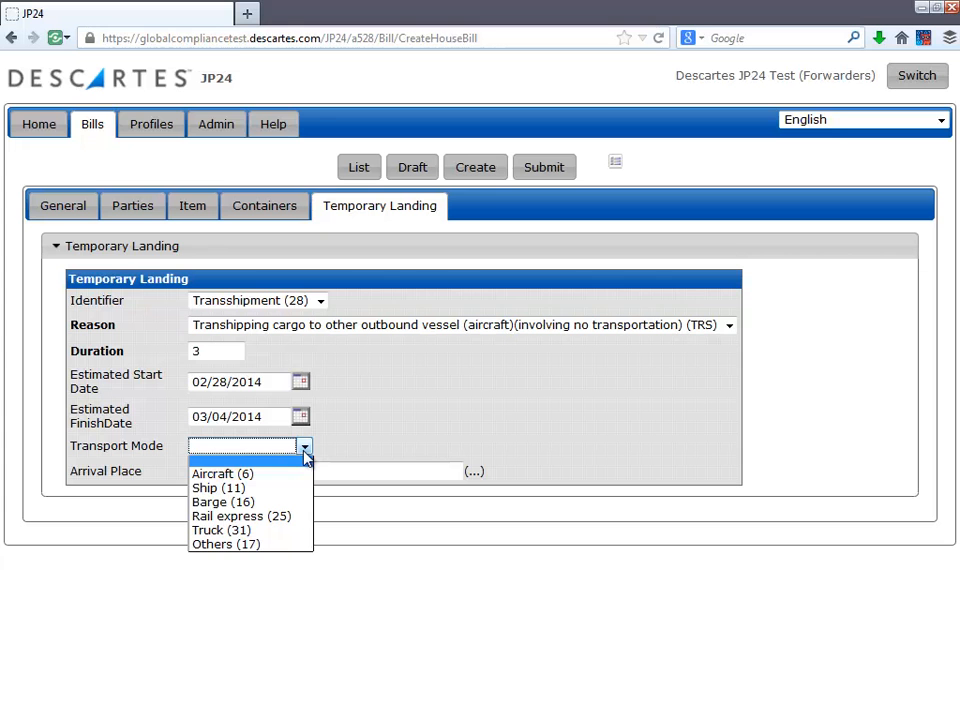
{"action": "left_click", "coordinate": [284, 535]}
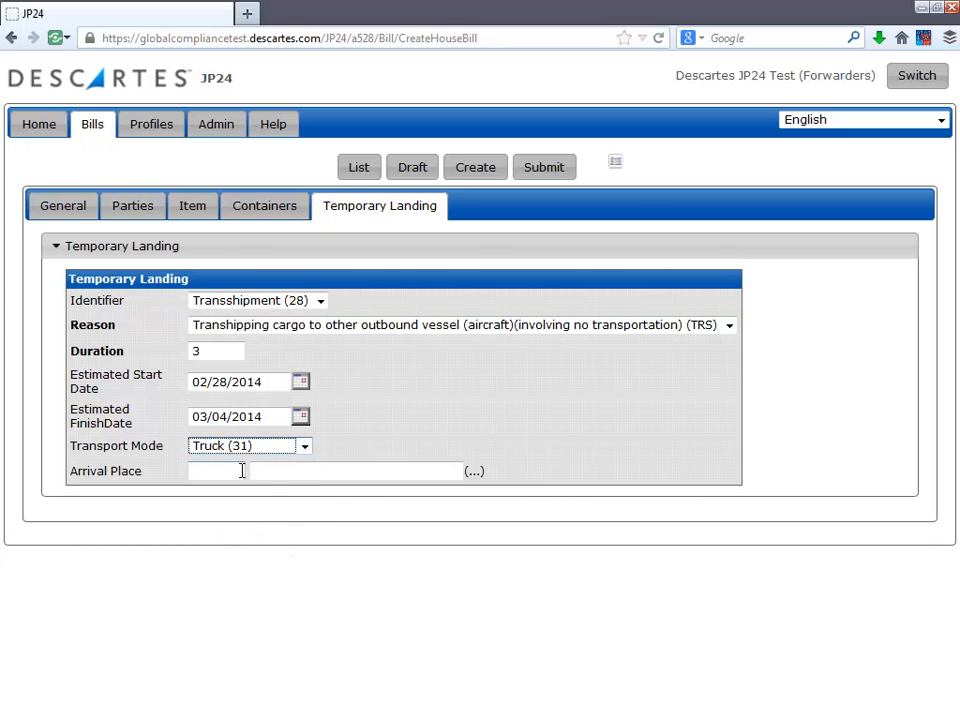
Step: Create the house bill as a draft
{"action": "left_click", "coordinate": [336, 444]}
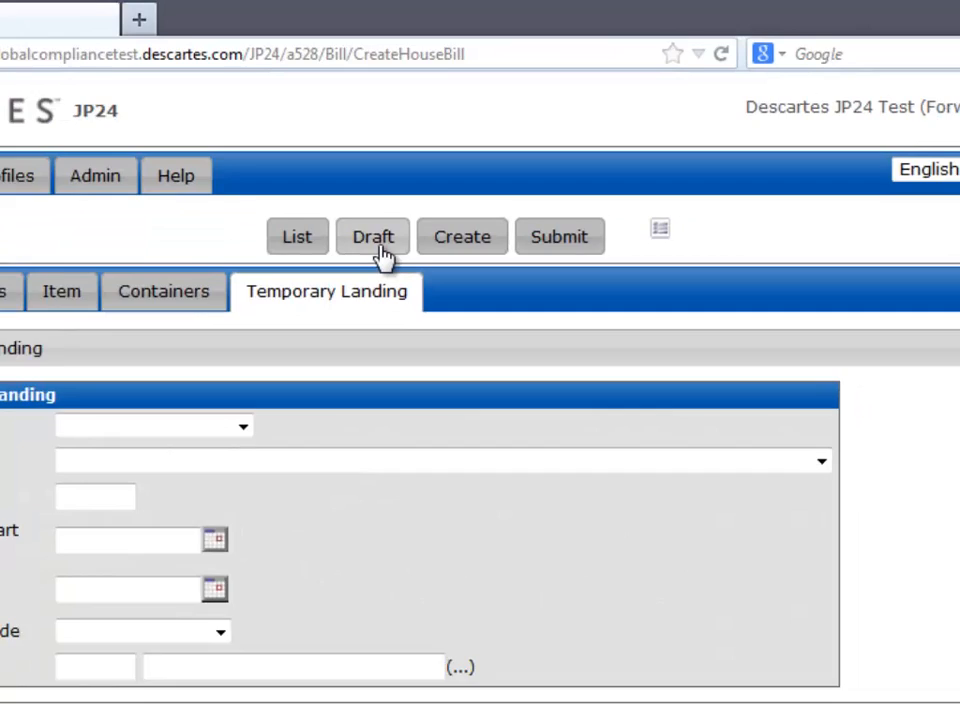
{"action": "left_click", "coordinate": [350, 314]}
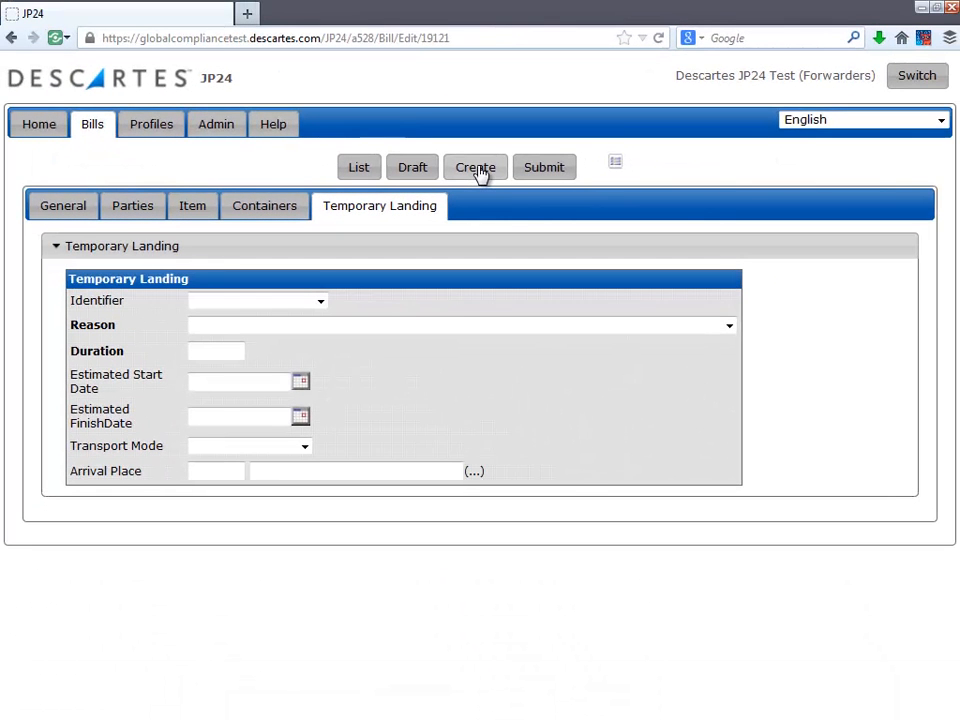
{"action": "left_click", "coordinate": [476, 168]}
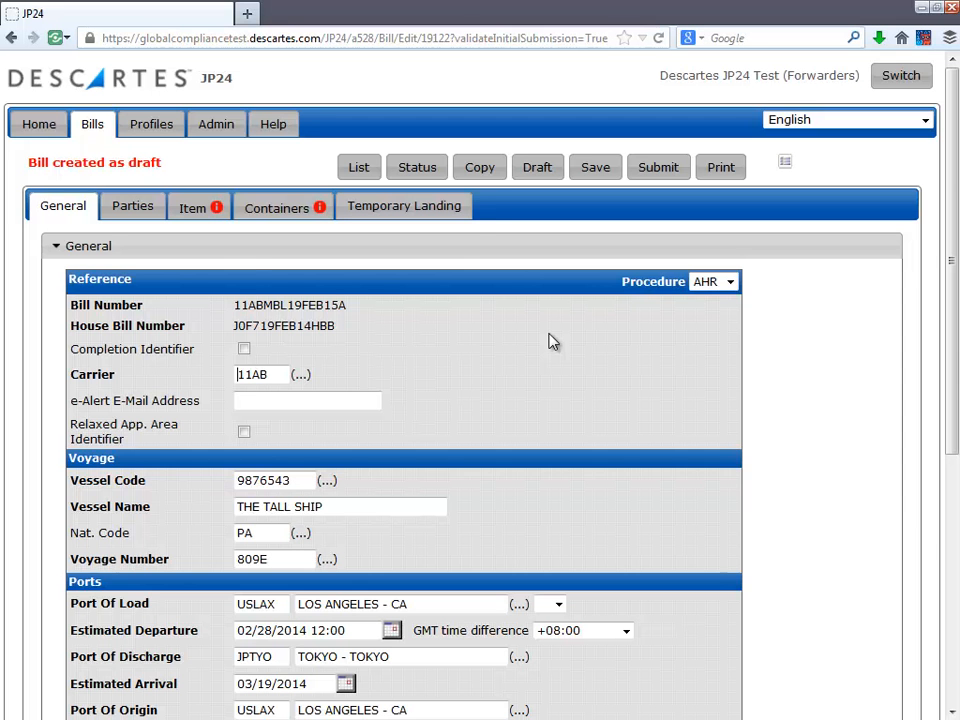
Step: On the Item tab, clear the dangerous cargo code RRB
{"action": "left_click", "coordinate": [218, 218]}
{"action": "scroll", "coordinate": [217, 249], "scroll_direction": "down", "scroll_amount": 3}
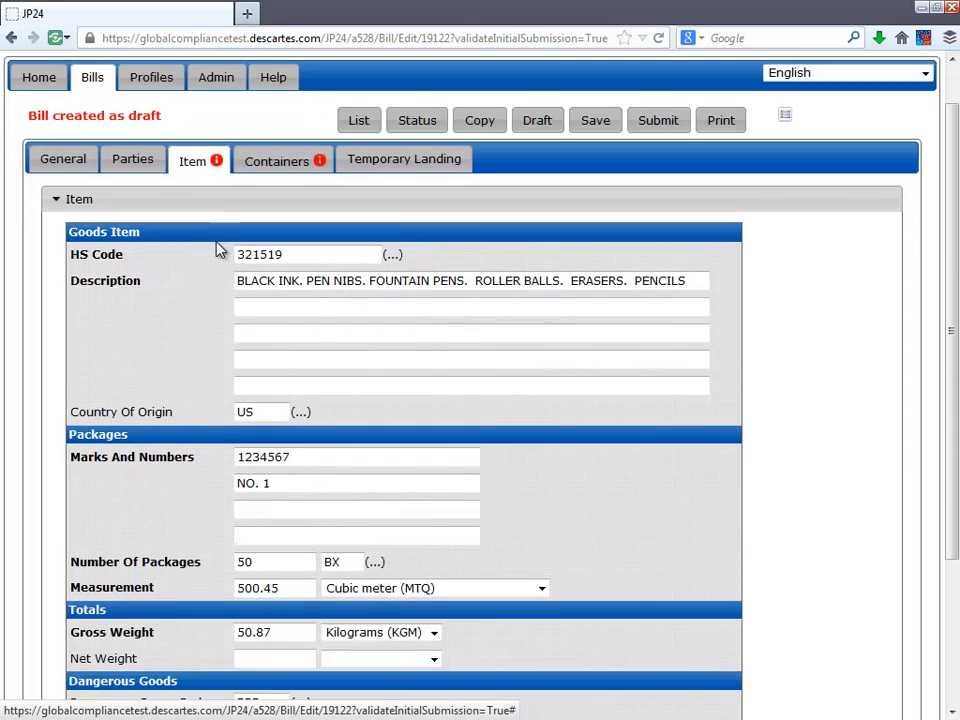
{"action": "scroll", "coordinate": [220, 252], "scroll_direction": "down", "scroll_amount": 3}
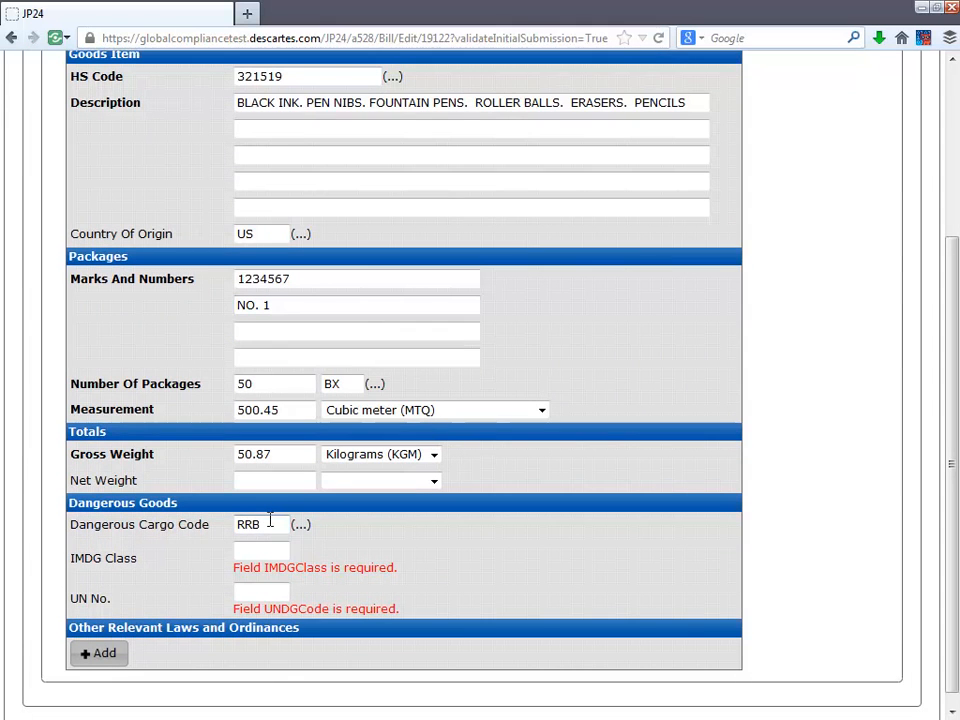
{"action": "left_click_drag", "start_coordinate": [269, 520], "coordinate": [197, 521]}
{"action": "key", "text": "BackSpace"}
{"action": "scroll", "coordinate": [203, 505], "scroll_direction": "up", "scroll_amount": 1}
{"action": "scroll", "coordinate": [203, 505], "scroll_direction": "up", "scroll_amount": 4}
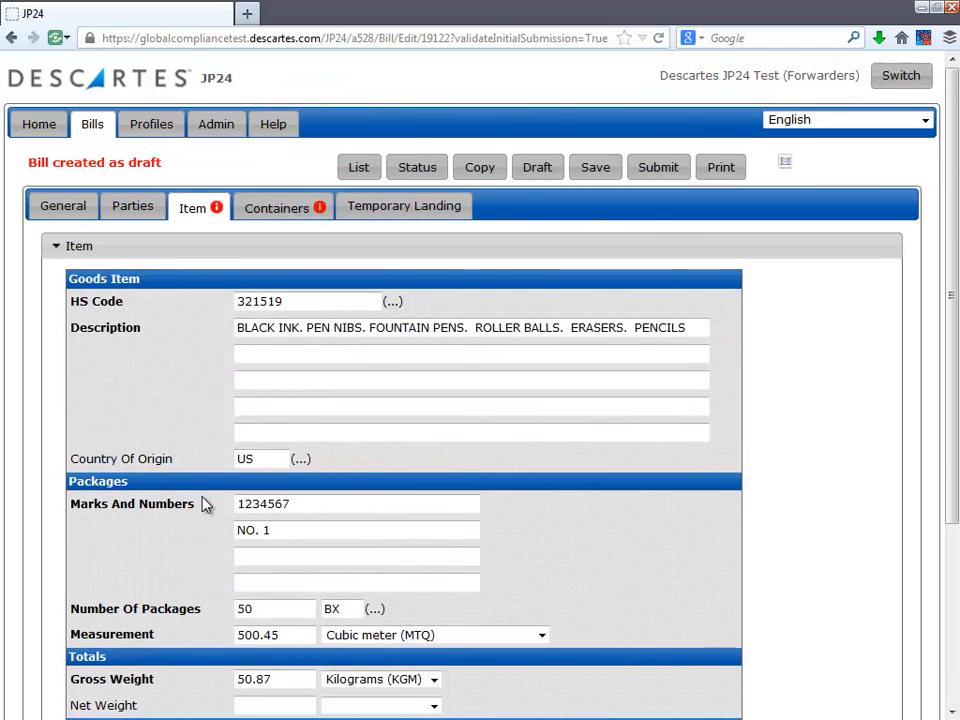
Step: On the Containers tab, delete the empty second container without a container number
{"action": "left_click", "coordinate": [297, 218]}
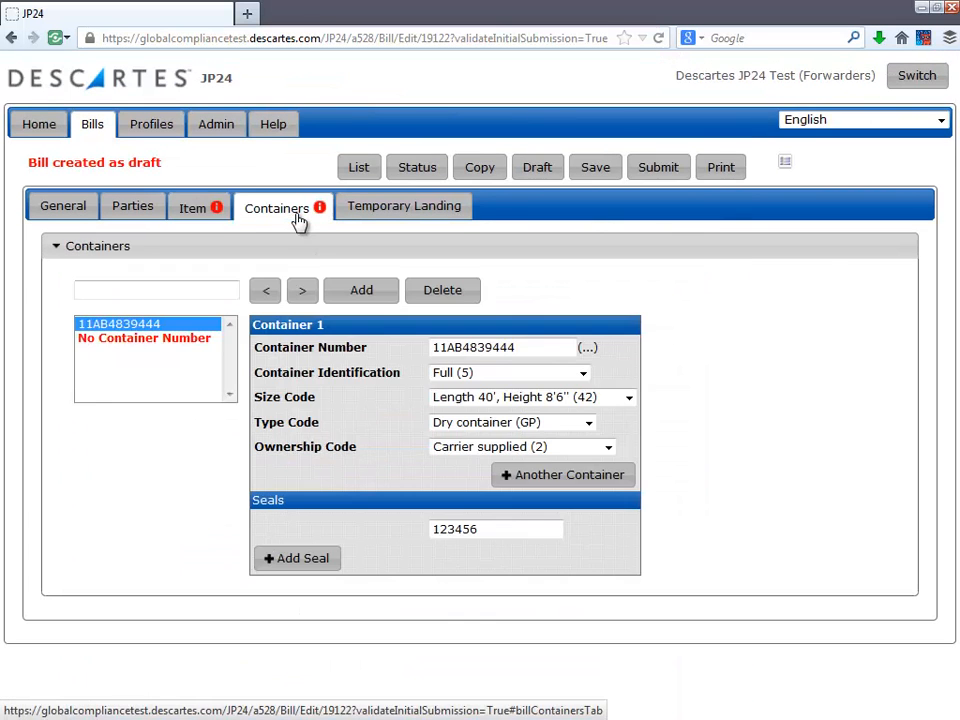
{"action": "left_click", "coordinate": [197, 340]}
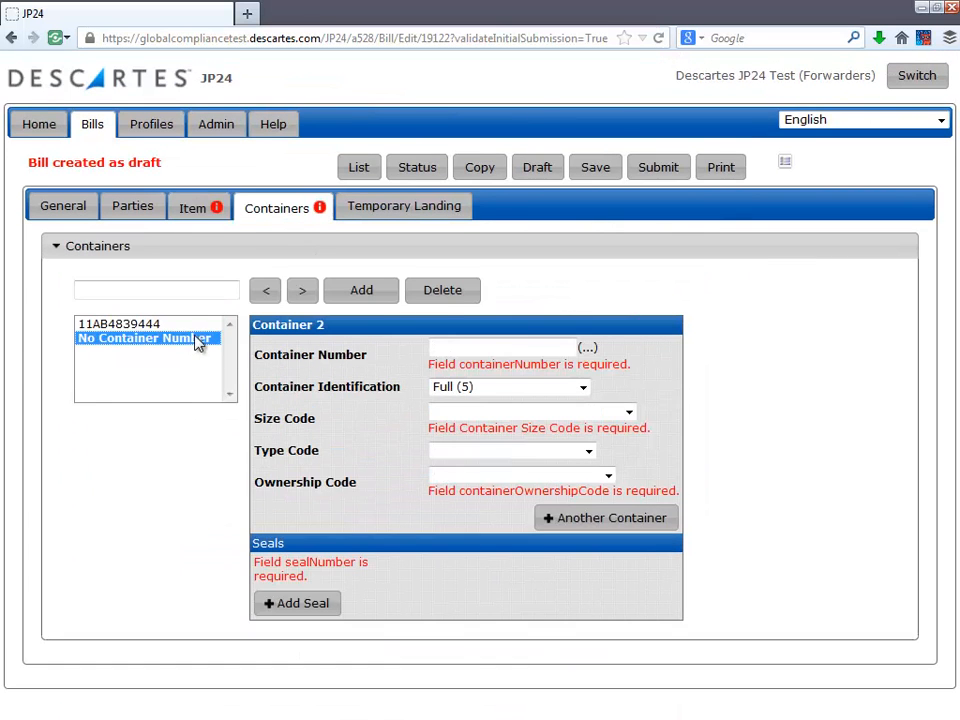
{"action": "left_click", "coordinate": [436, 298]}
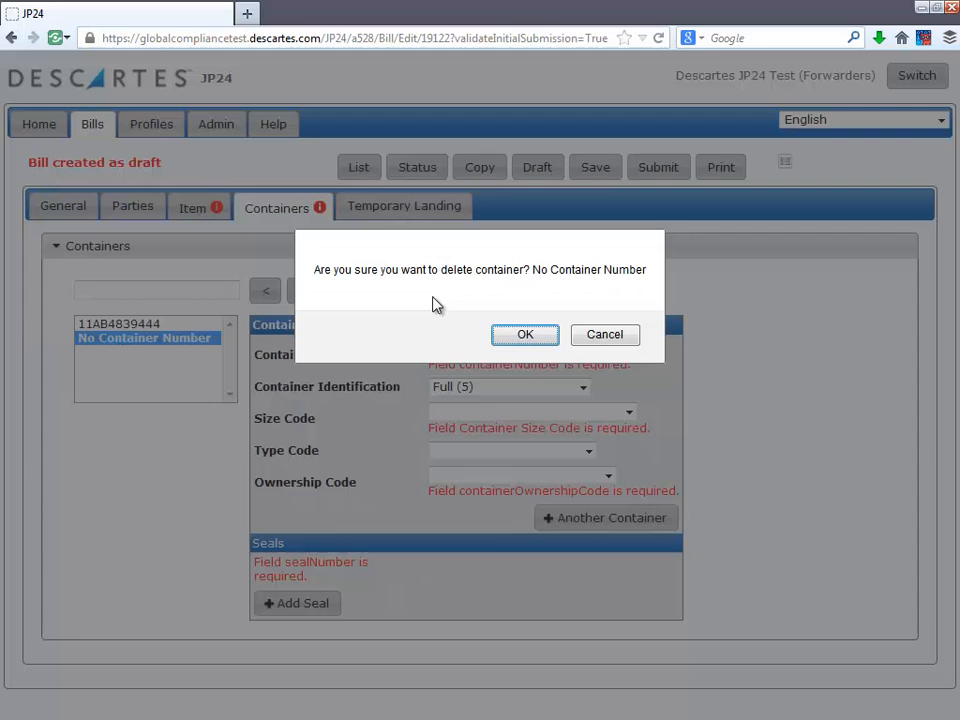
{"action": "left_click", "coordinate": [522, 336]}
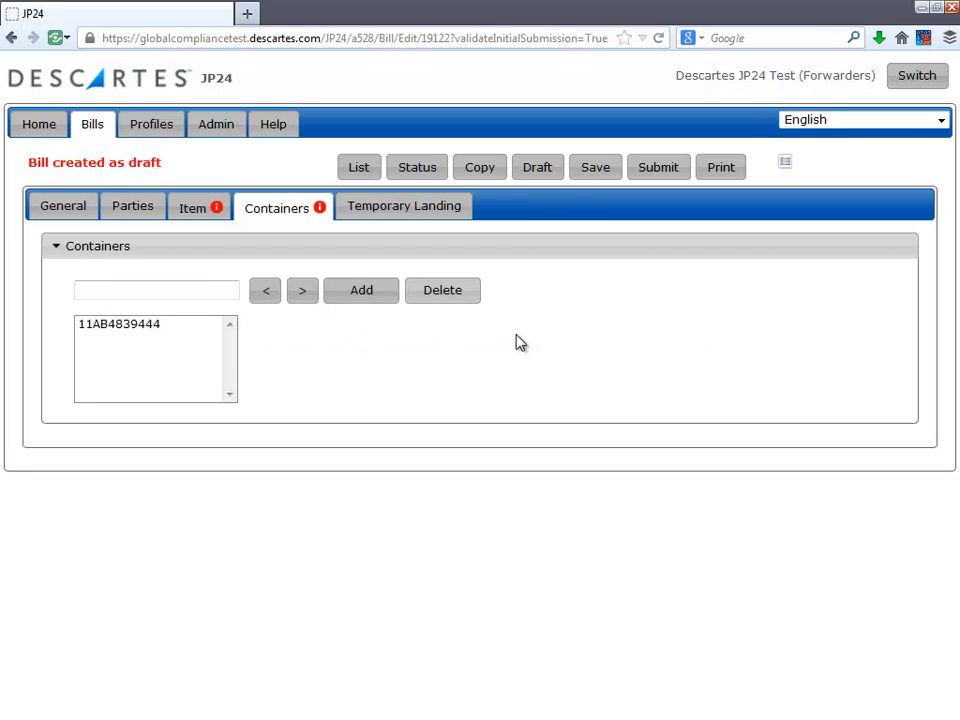
Step: Save and submit the house bill
{"action": "left_click", "coordinate": [600, 170]}
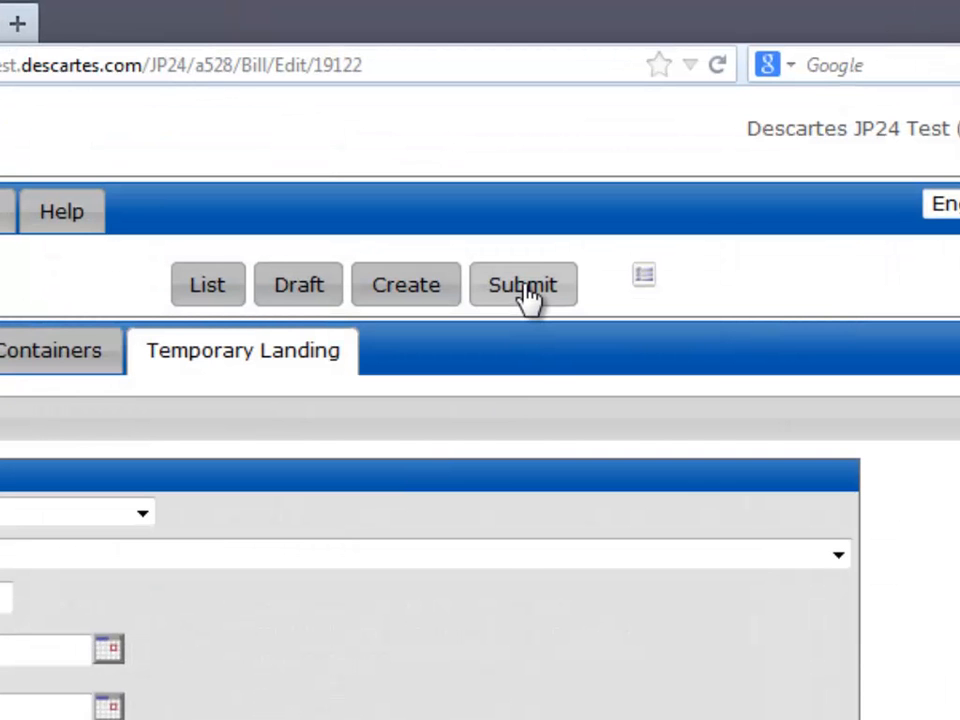
{"action": "left_click", "coordinate": [524, 287]}
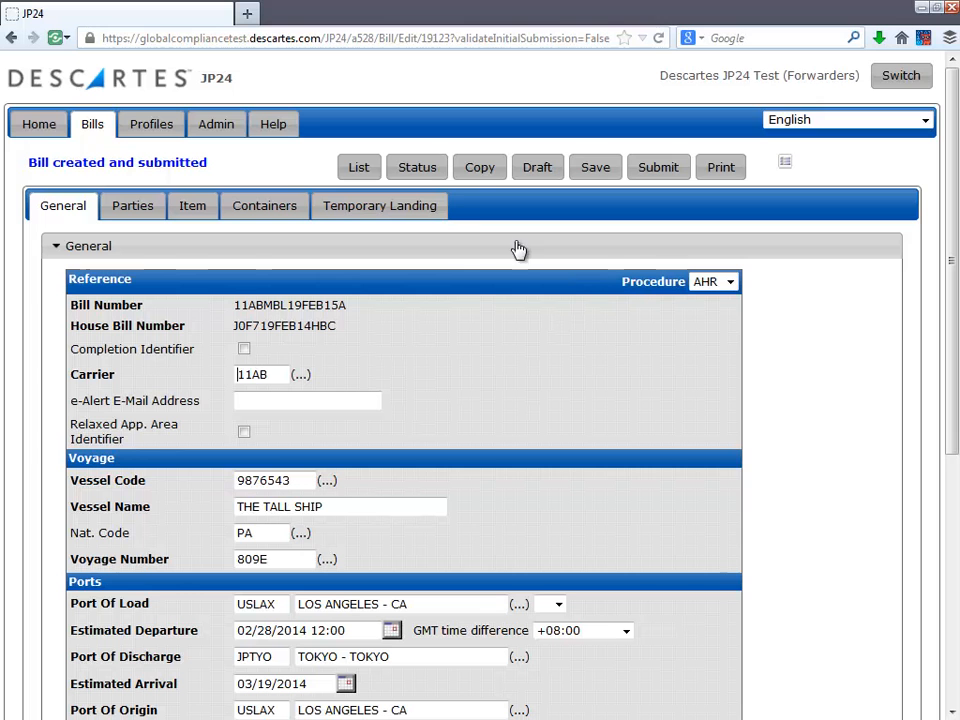
Step: Open the bill's status summary and review the customs responses
{"action": "left_click", "coordinate": [422, 172]}
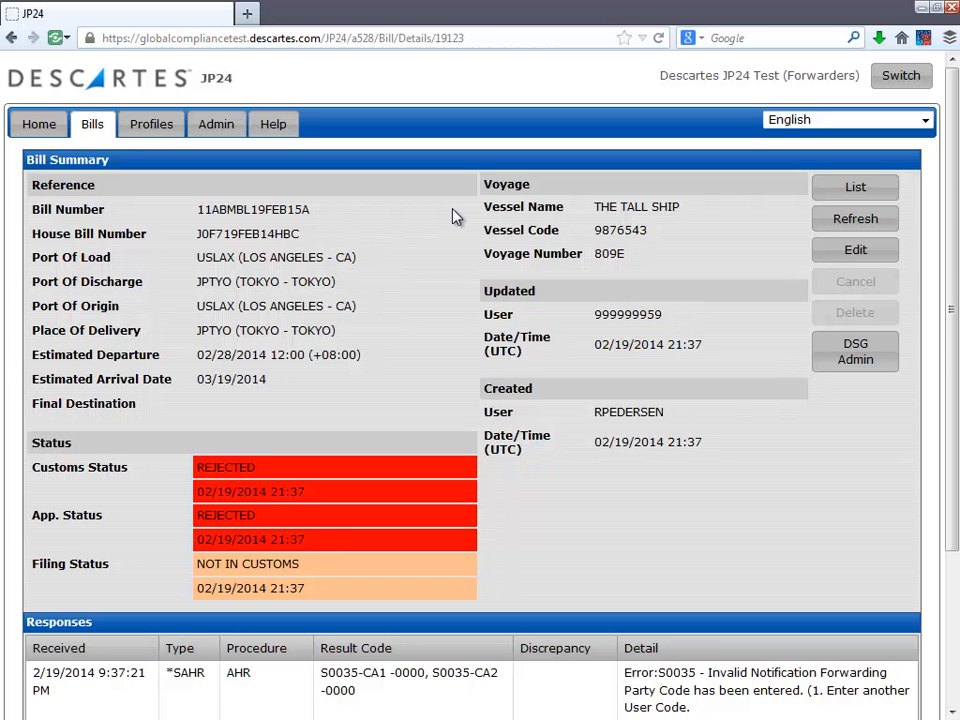
{"action": "scroll", "coordinate": [455, 217], "scroll_direction": "down", "scroll_amount": 2}
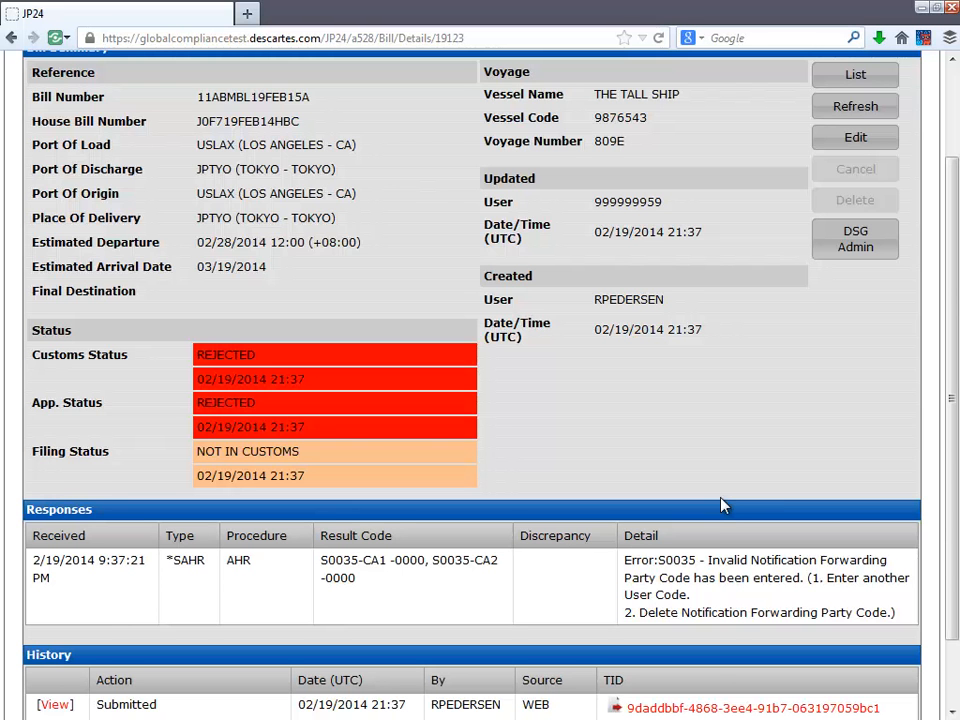
Step: Edit the bill and delete the forwarding party codes on the General tab
{"action": "left_click", "coordinate": [855, 140]}
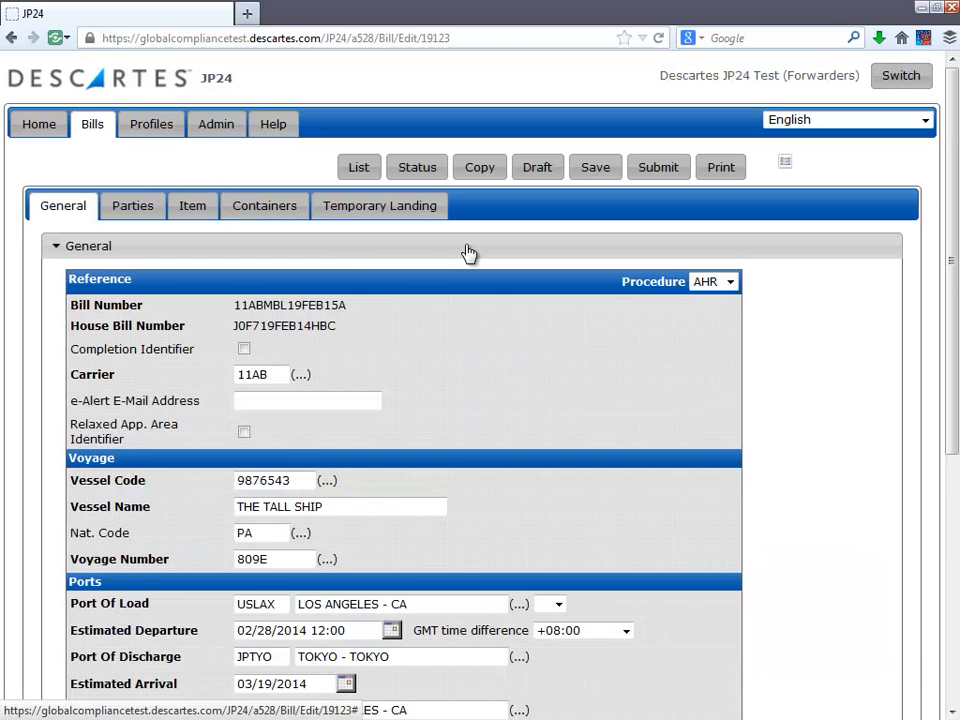
{"action": "scroll", "coordinate": [467, 252], "scroll_direction": "down", "scroll_amount": 5}
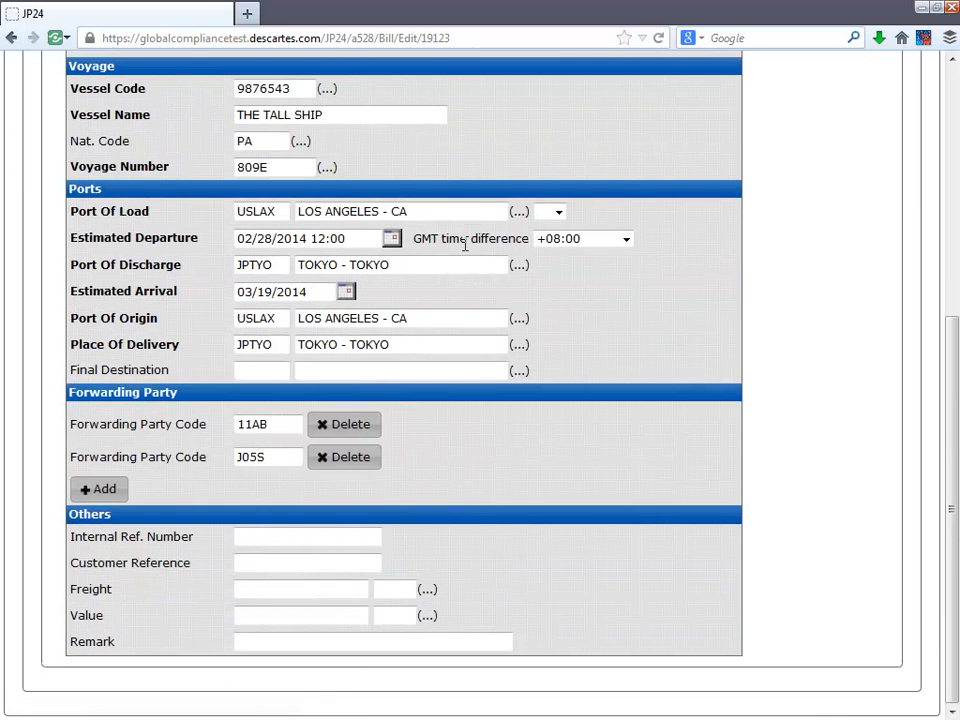
{"action": "left_click", "coordinate": [360, 456]}
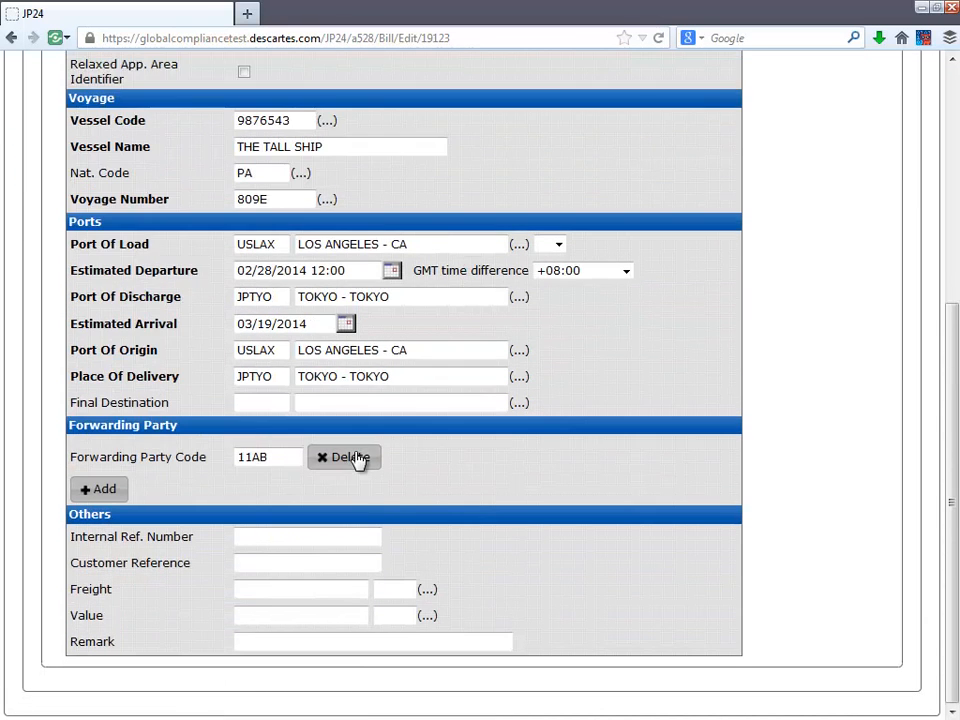
{"action": "left_click", "coordinate": [372, 458]}
{"action": "scroll", "coordinate": [713, 392], "scroll_direction": "up", "scroll_amount": 5}
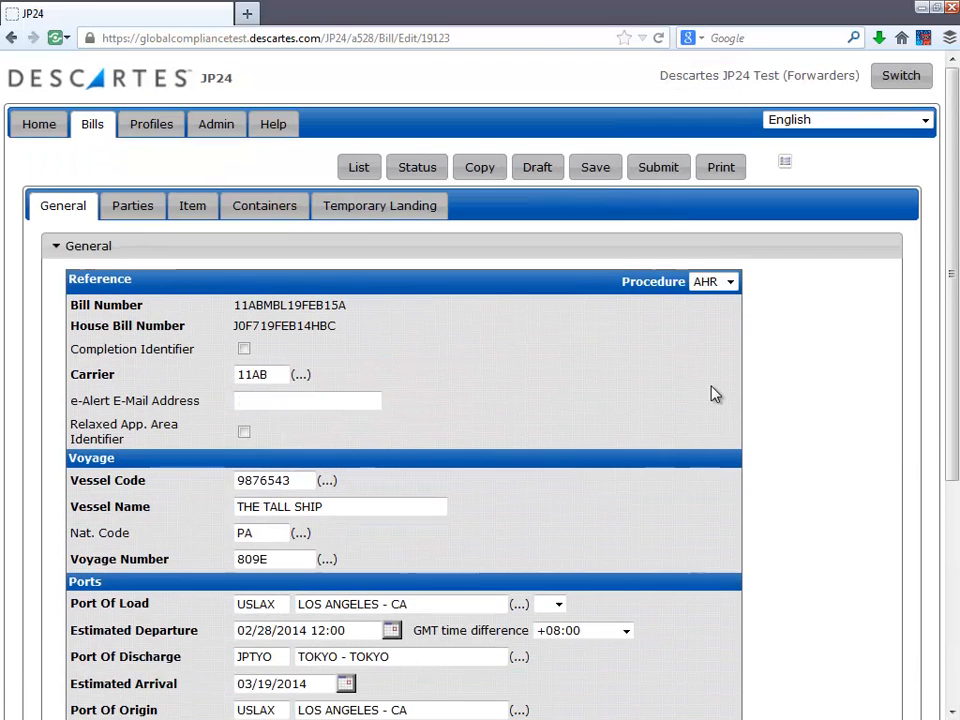
Step: Resubmit the bill and review its status summary and responses
{"action": "left_click", "coordinate": [658, 178]}
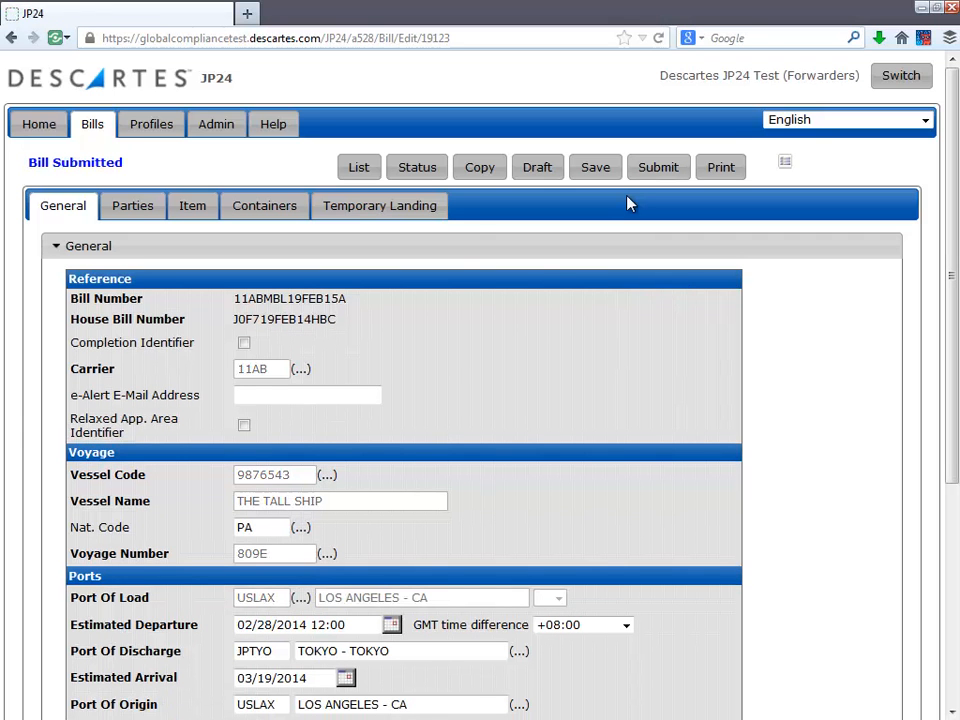
{"action": "left_click", "coordinate": [417, 168]}
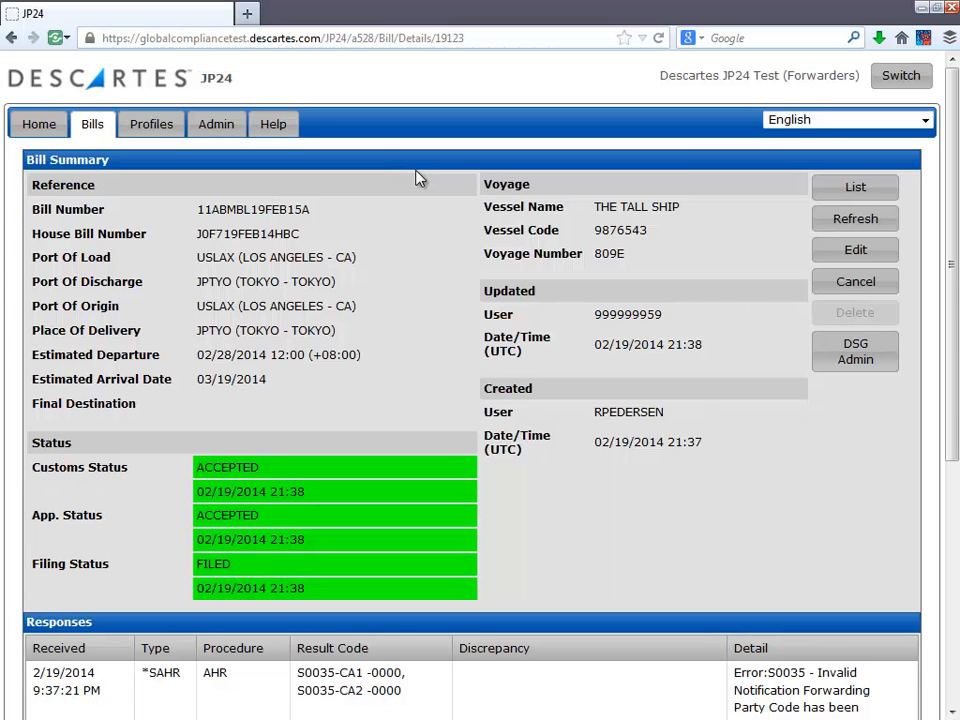
{"action": "scroll", "coordinate": [419, 178], "scroll_direction": "down", "scroll_amount": 6}
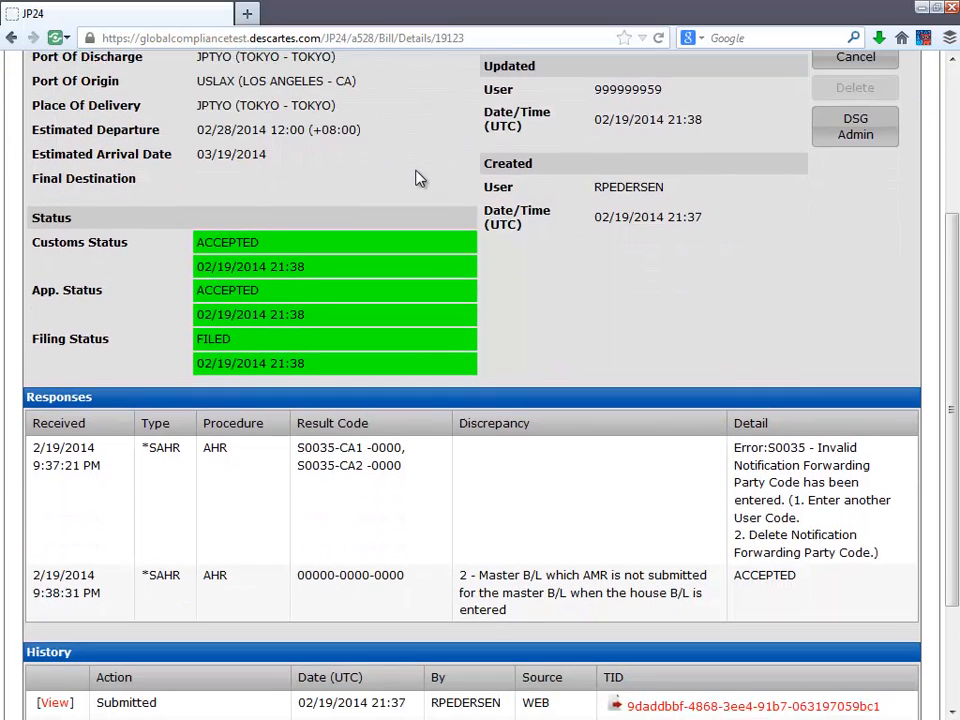
Step: Examine the bill's status, customs responses and submission history entries
{"action": "scroll", "coordinate": [419, 178], "scroll_direction": "down", "scroll_amount": 1}
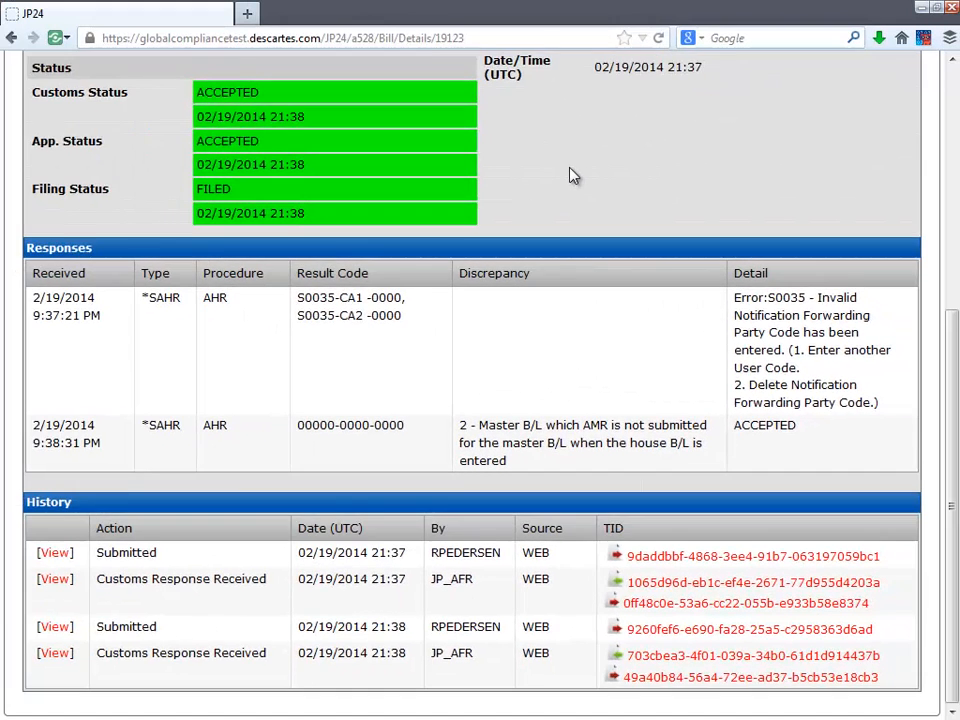
{"action": "scroll", "coordinate": [482, 180], "scroll_direction": "up", "scroll_amount": 3}
{"action": "scroll", "coordinate": [573, 175], "scroll_direction": "up", "scroll_amount": 3}
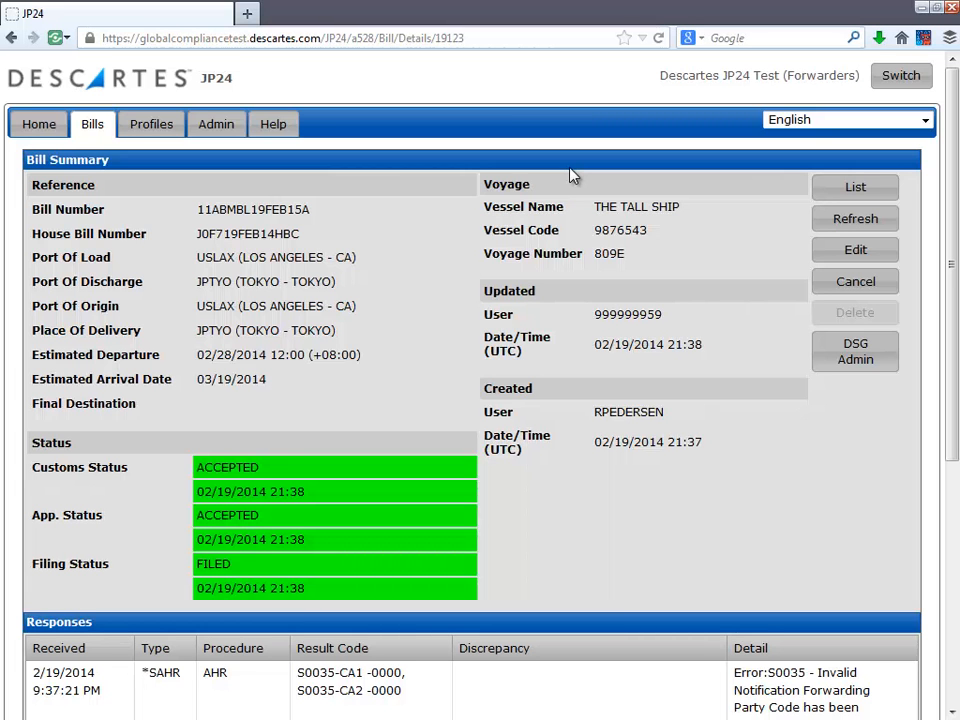
{"action": "scroll", "coordinate": [570, 175], "scroll_direction": "down", "scroll_amount": 5}
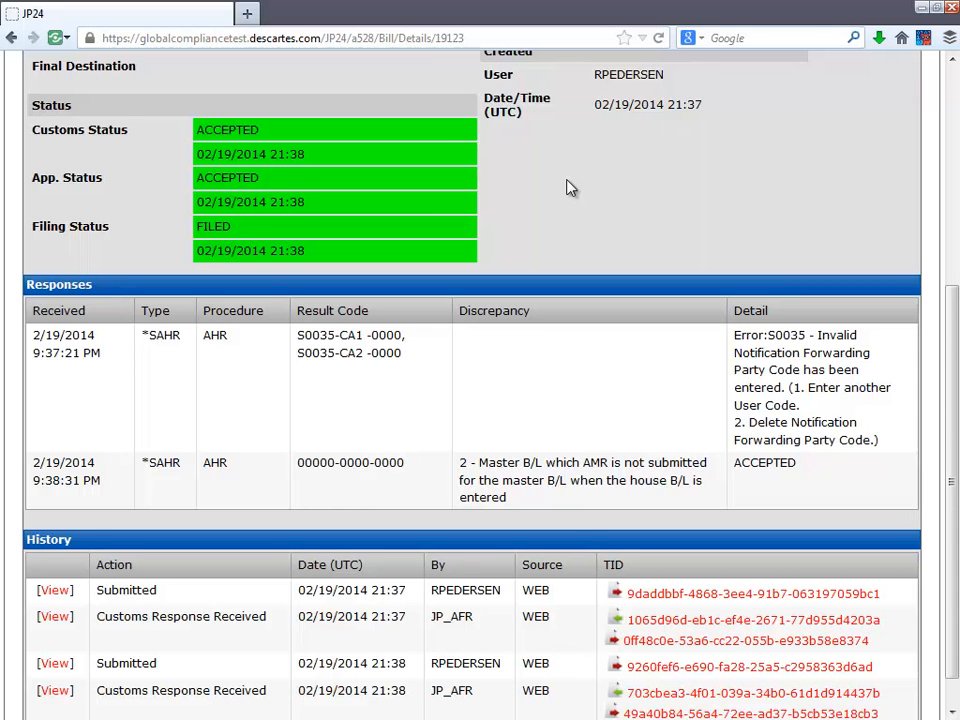
{"action": "scroll", "coordinate": [566, 188], "scroll_direction": "down", "scroll_amount": 1}
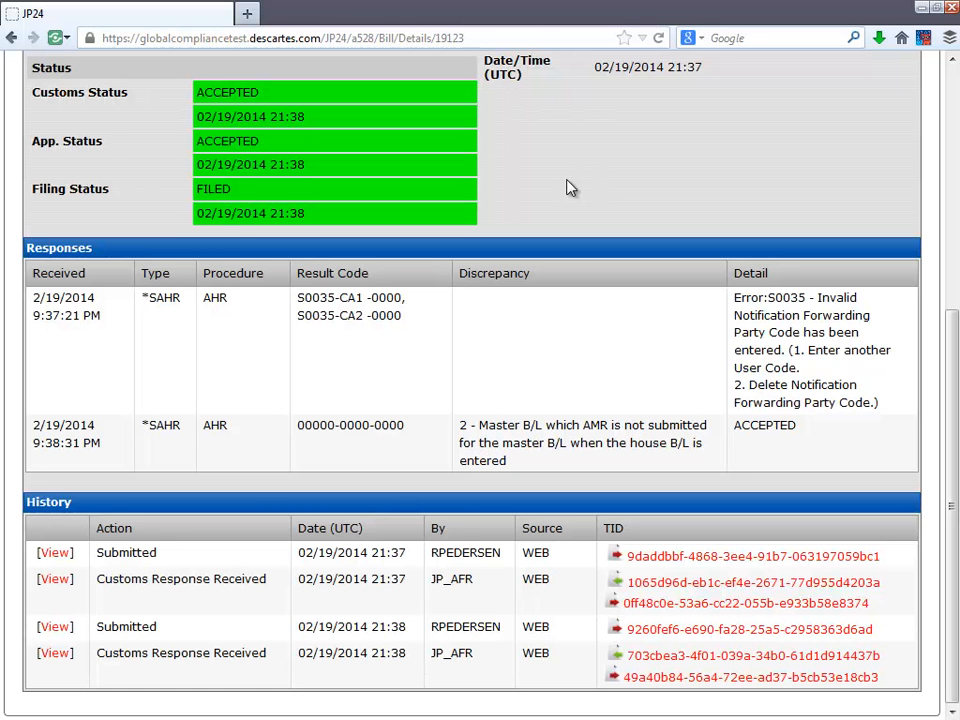
Step: Open the latest customs response's transaction ID and view its document content as XML
{"action": "left_click", "coordinate": [790, 678]}
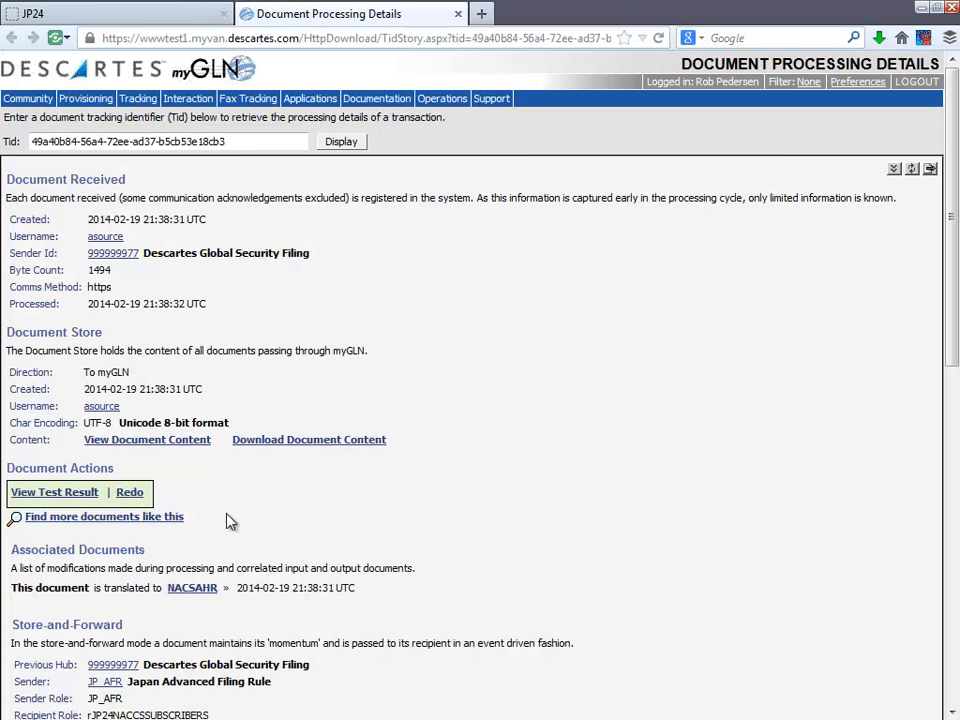
{"action": "left_click", "coordinate": [195, 441]}
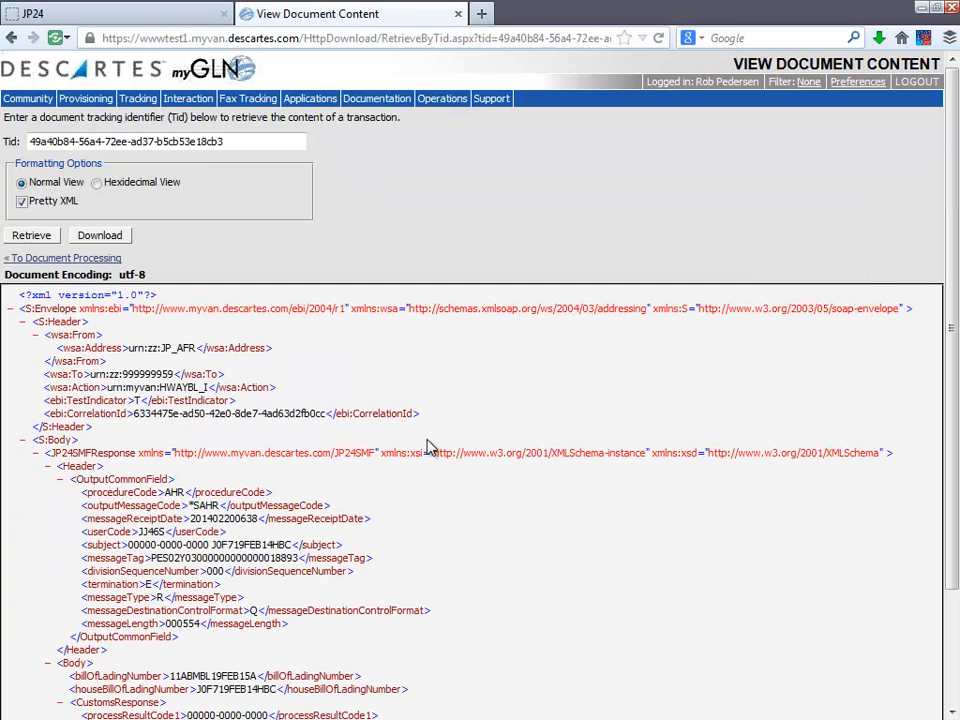
{"action": "scroll", "coordinate": [428, 446], "scroll_direction": "down", "scroll_amount": 3}
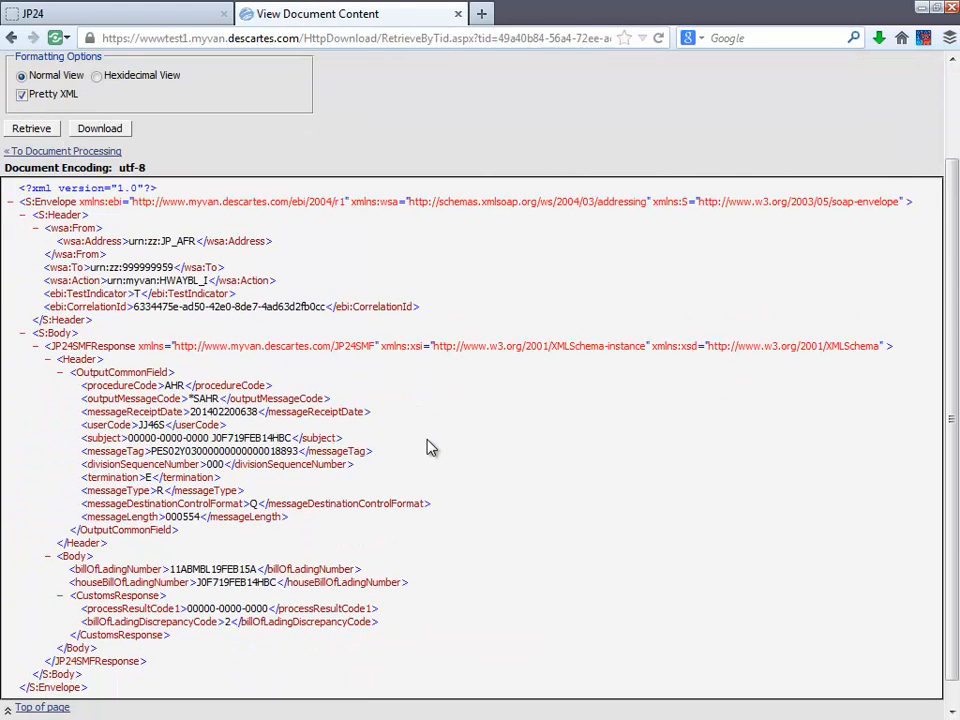